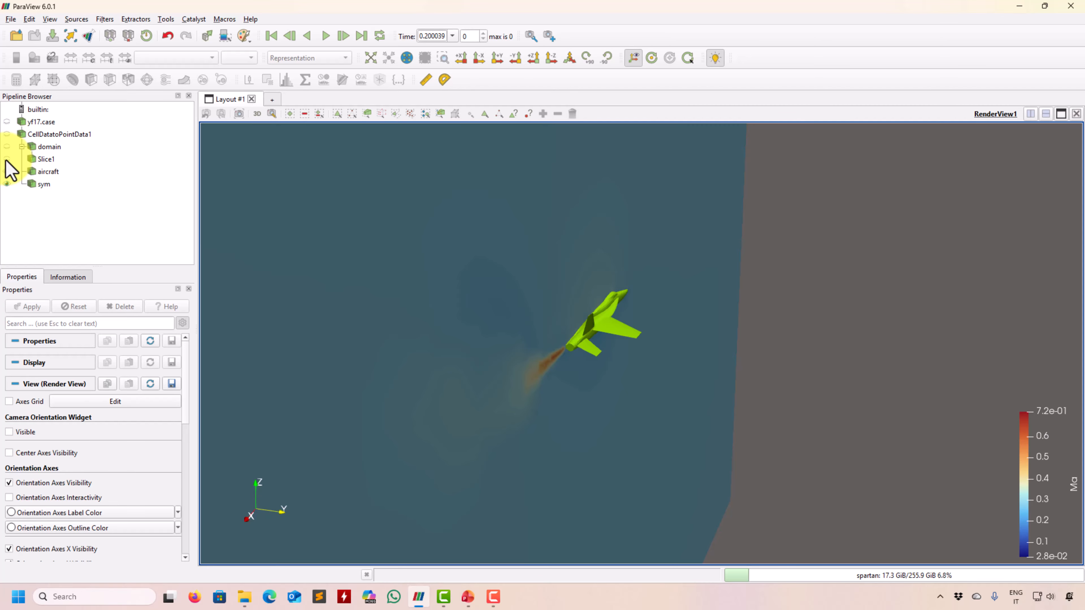
Create a contour of the domain by Q with an isosurface value of 1000.
click(49, 146)
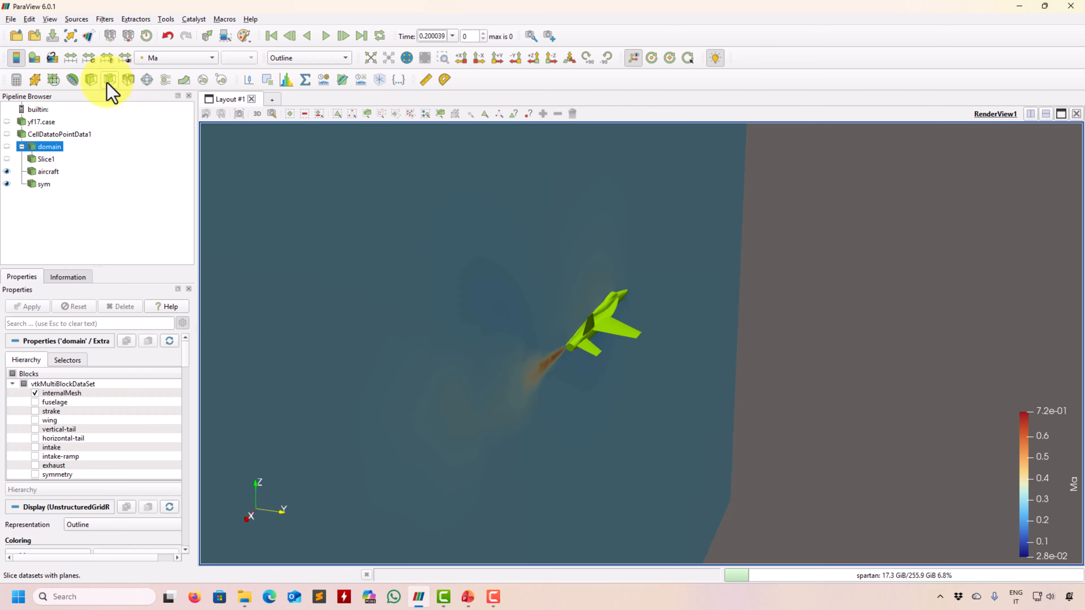
click(72, 80)
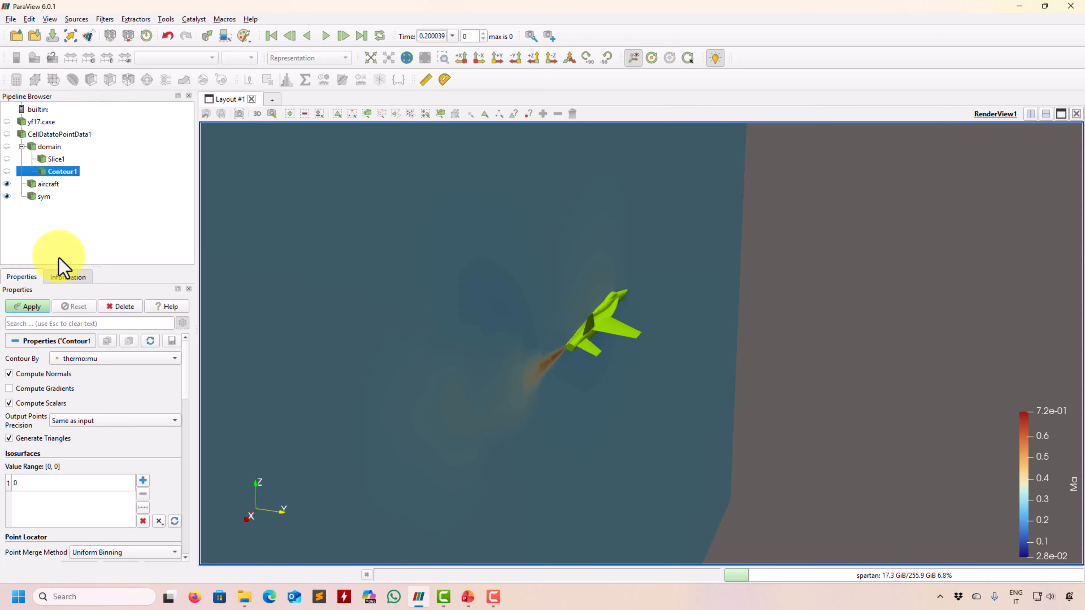
click(109, 357)
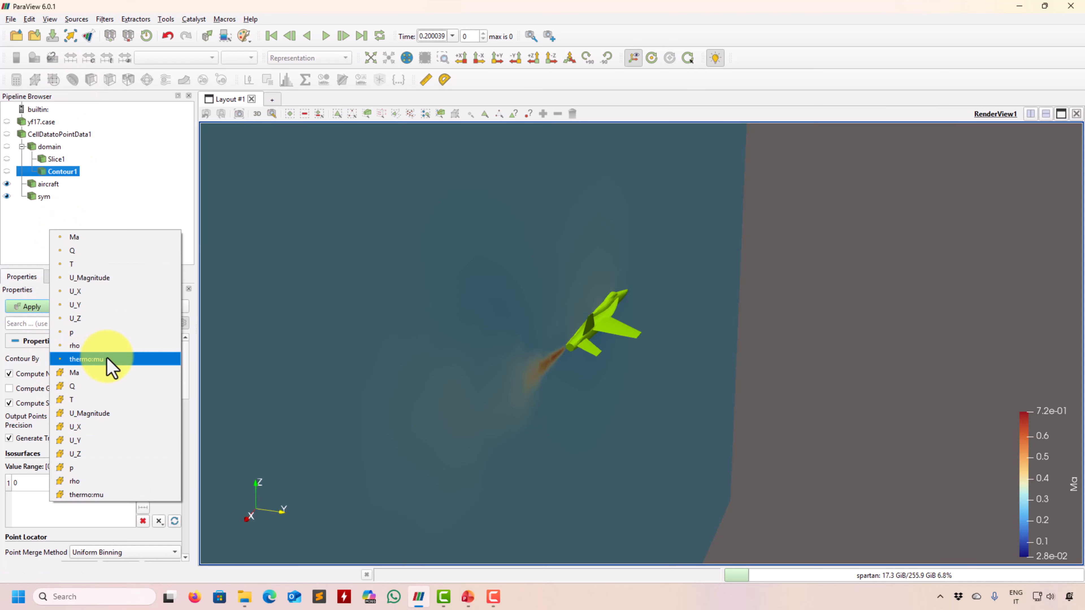
click(99, 386)
double_click(45, 489)
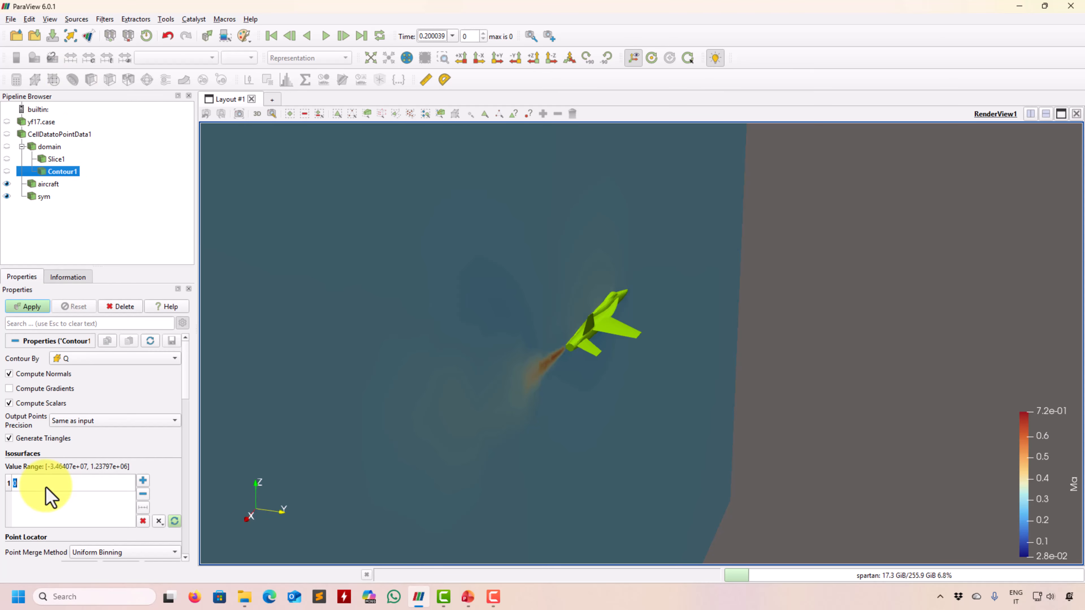
text(1000)
key(Return)
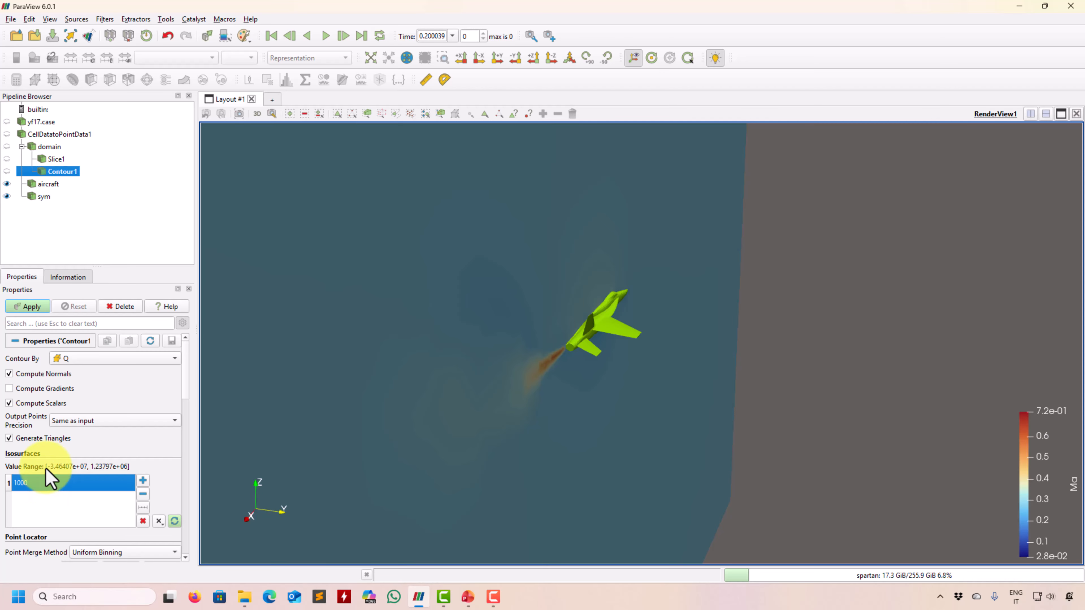
click(28, 307)
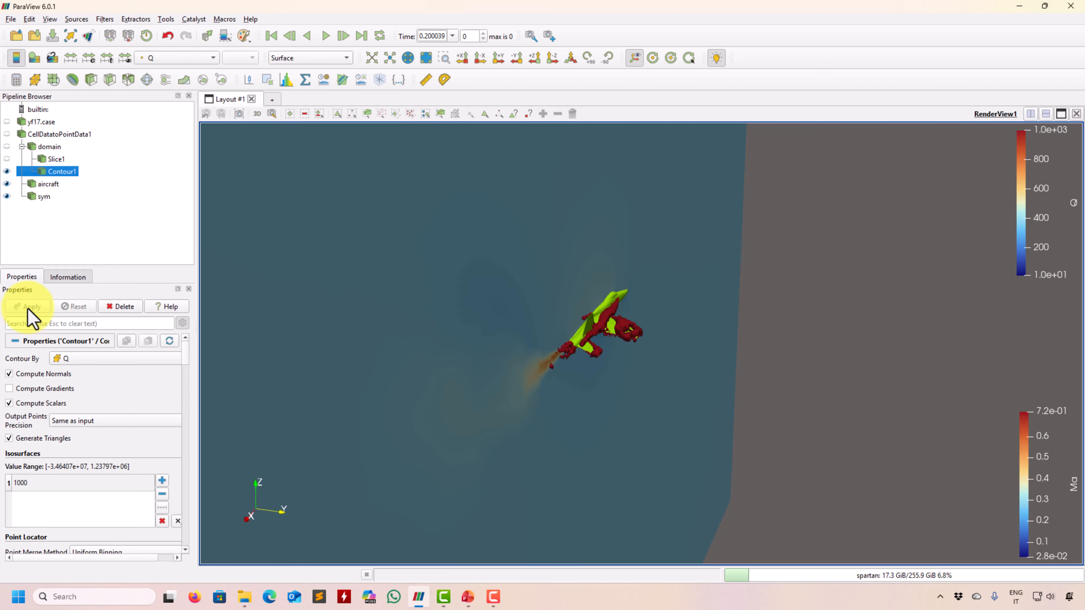
Color the Q contour by Ma and hide the sym plane.
click(184, 58)
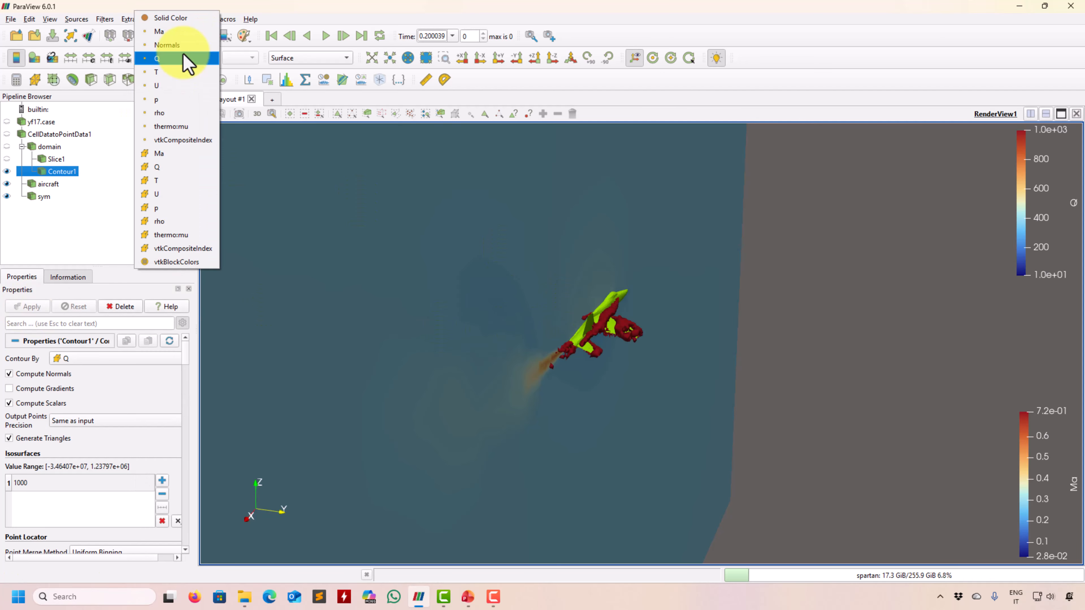
click(182, 32)
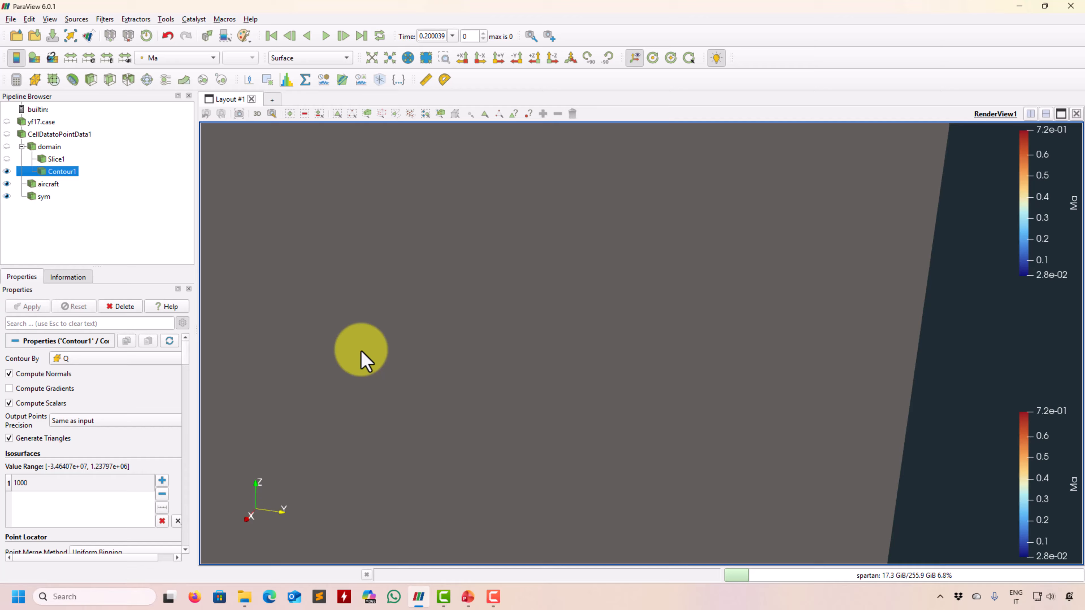
drag(361, 361, 538, 330)
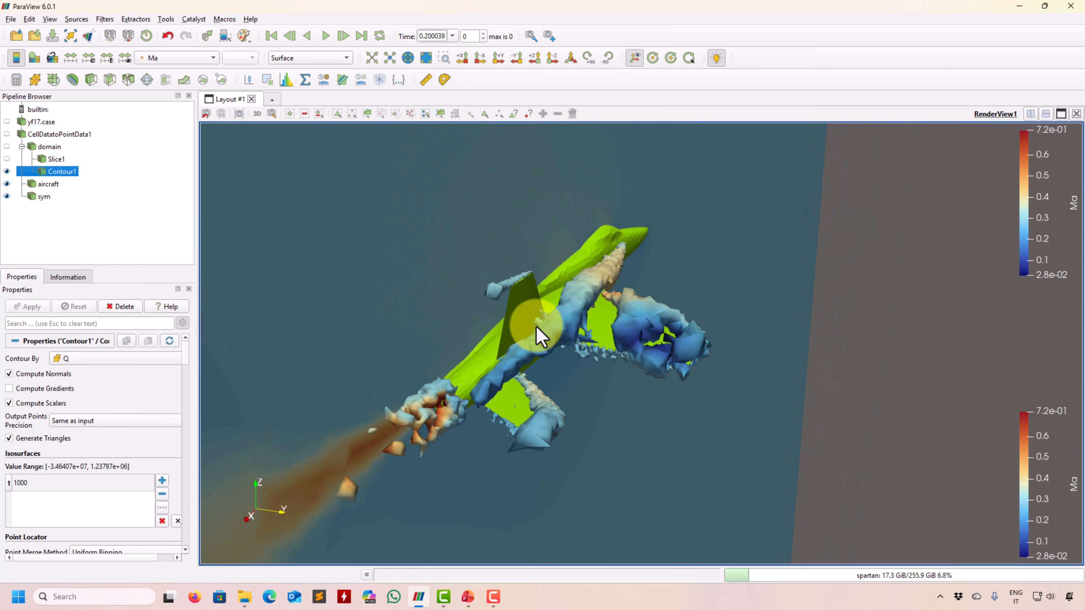
click(7, 196)
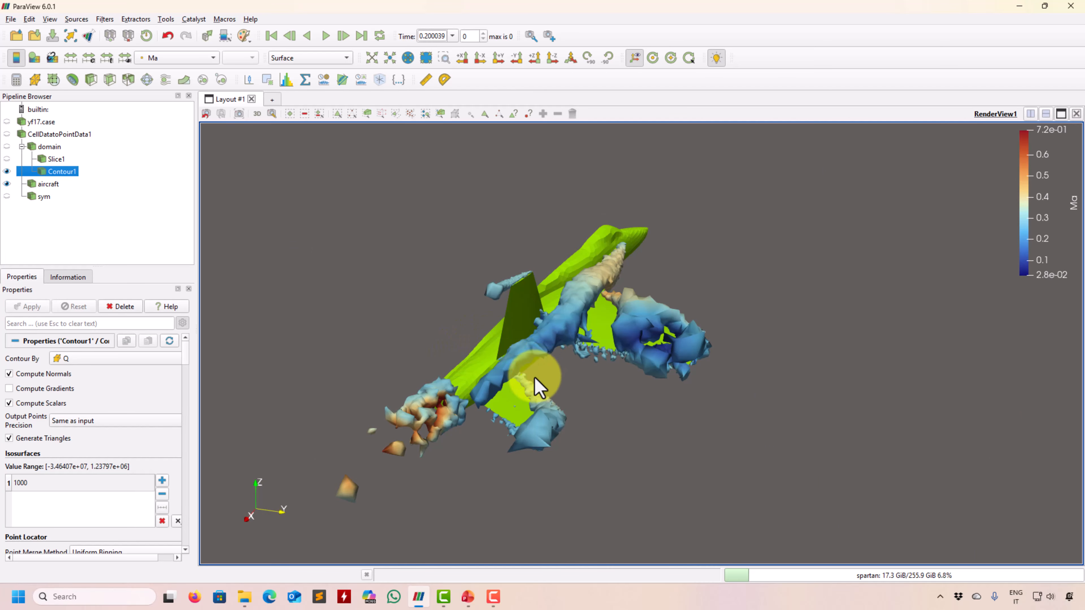
drag(532, 381, 627, 272)
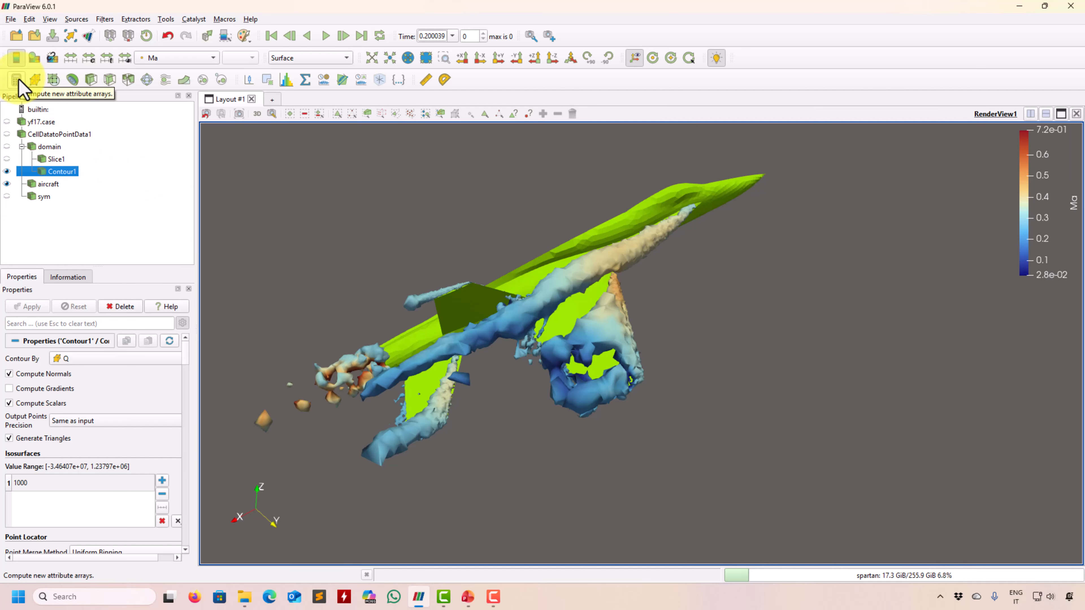
Add a Gradient filter to the domain by searching the filters for "gra".
click(60, 147)
click(105, 19)
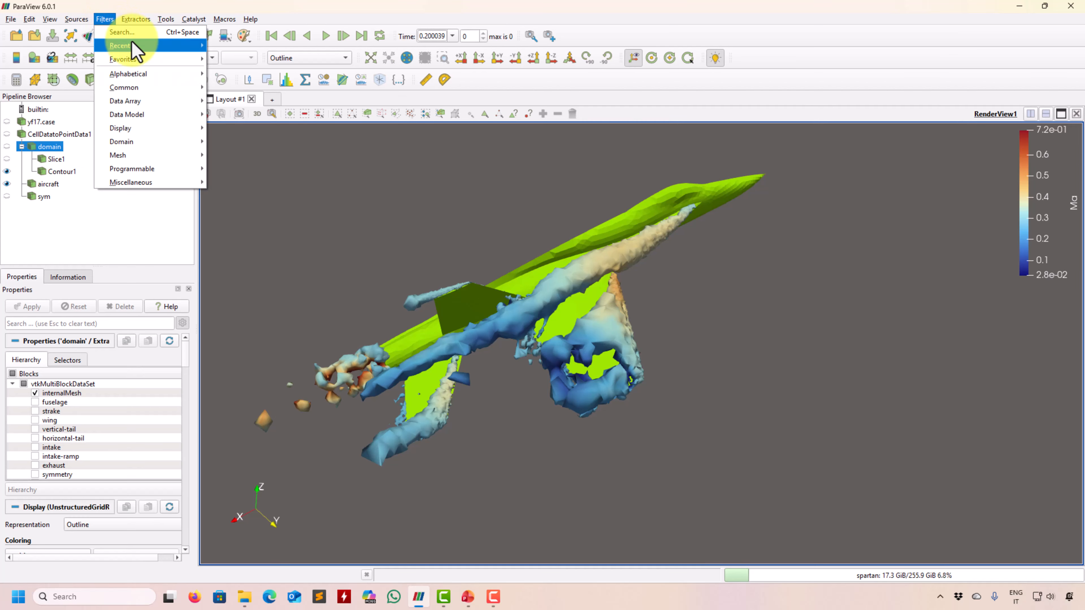
mouse_move(141, 75)
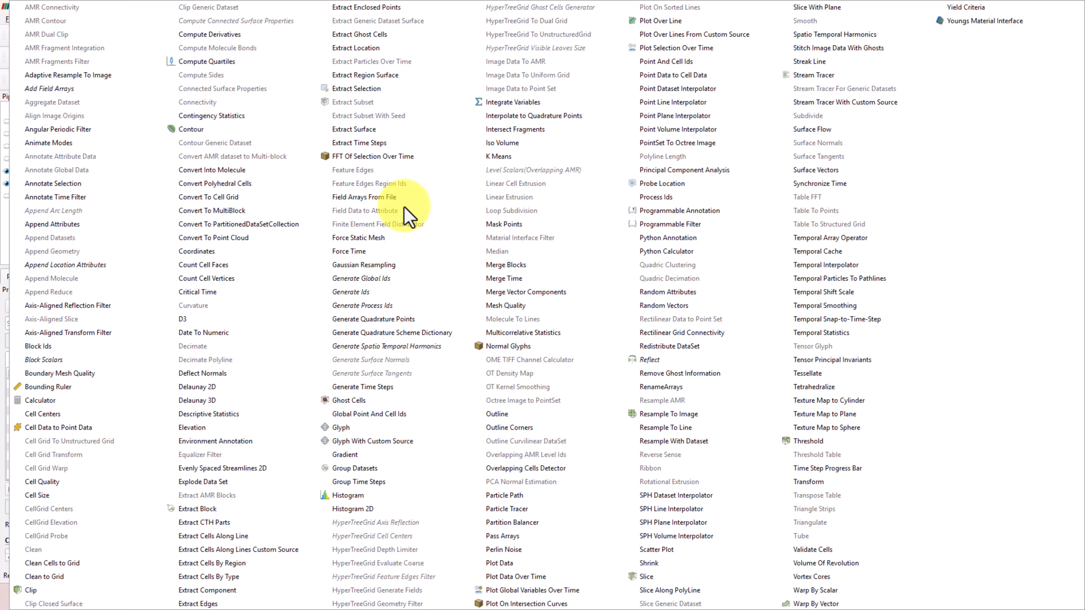
key(Escape)
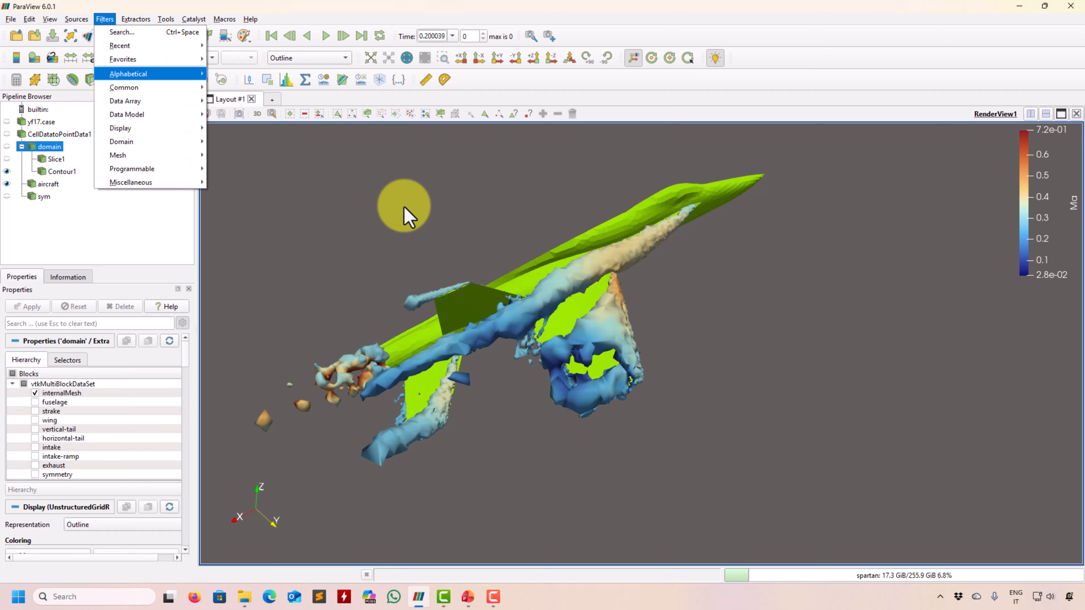
click(136, 32)
text(grra)
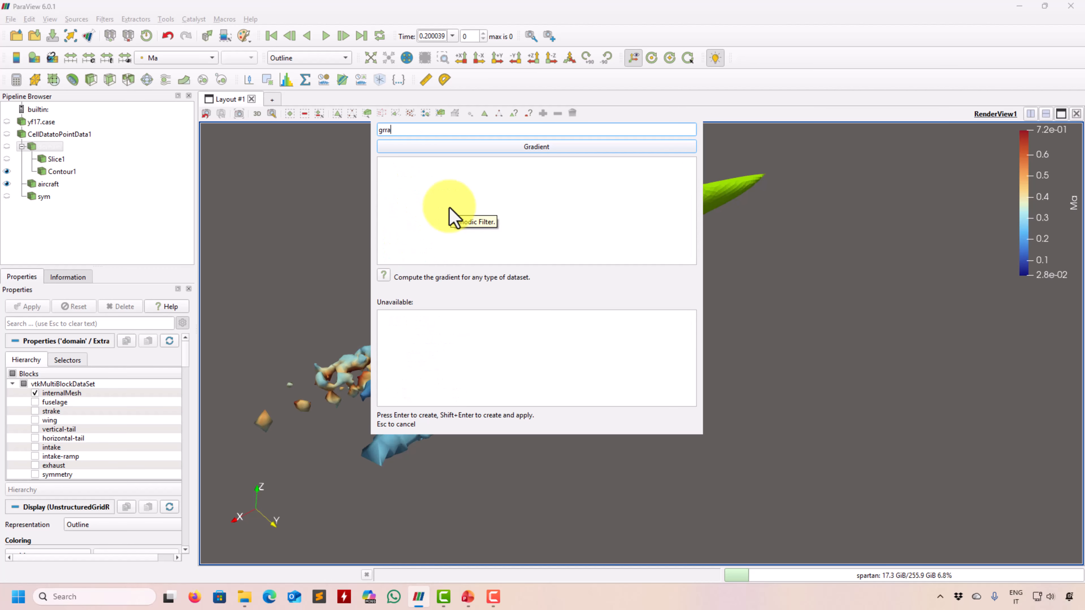
key(BackSpace)
key(BackSpace)
text(a)
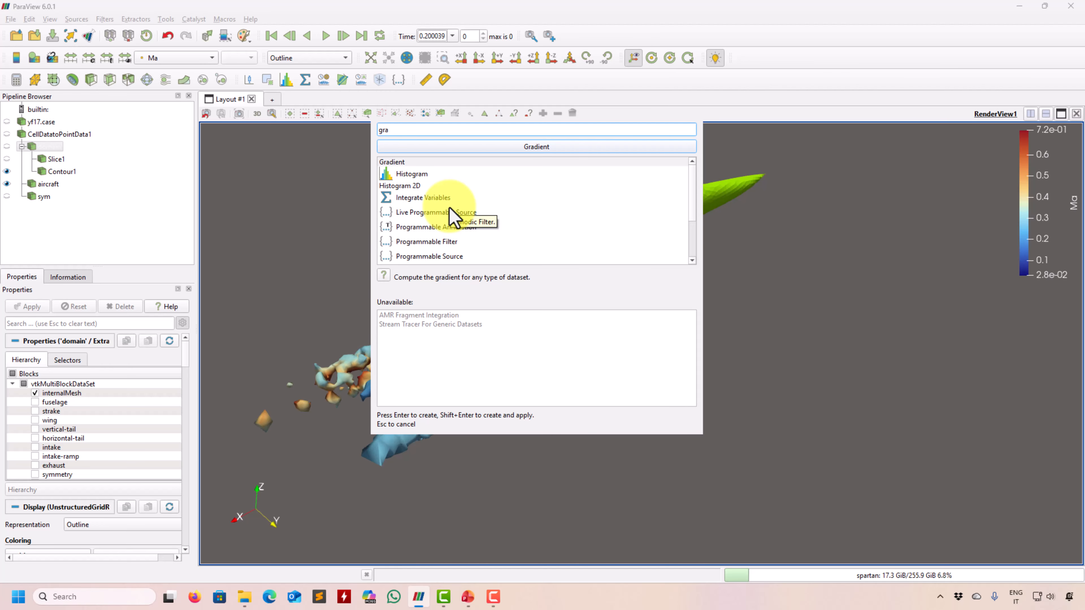
click(403, 162)
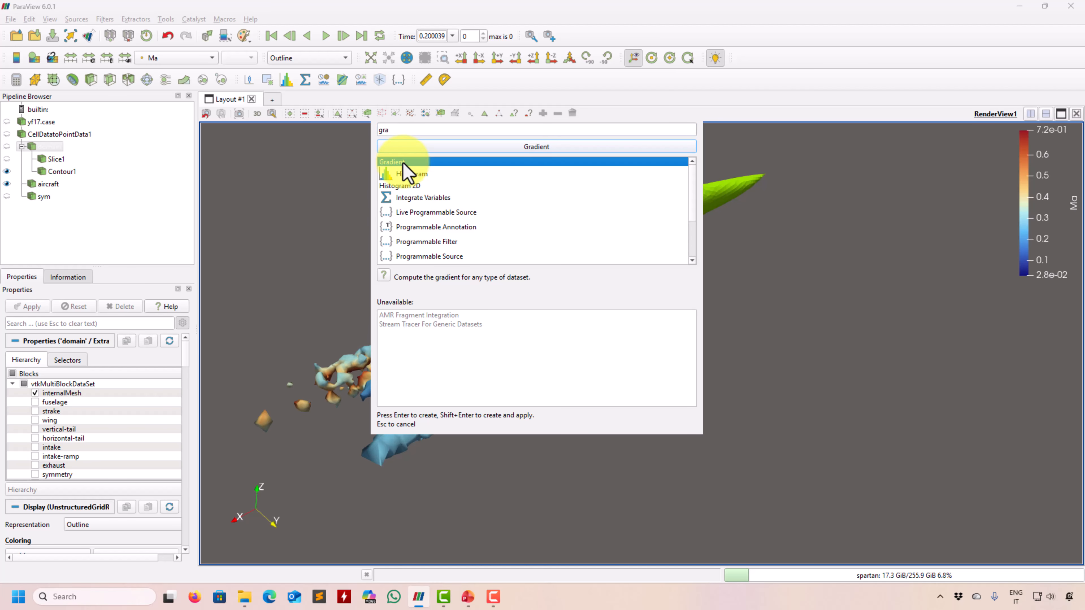
double_click(403, 163)
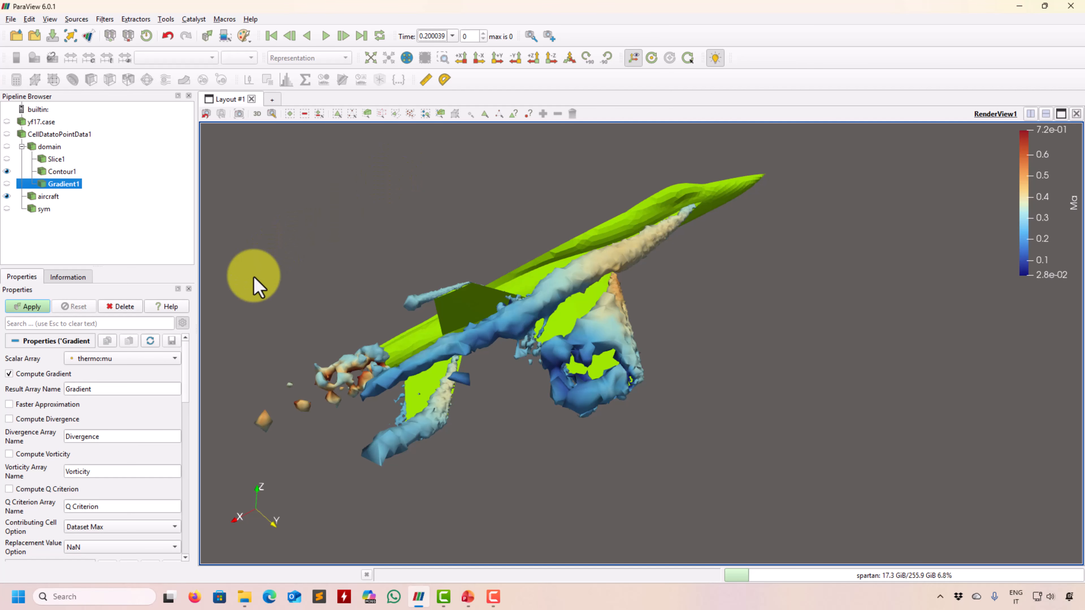
Compute the gradient of U with vorticity and Q criterion enabled, and hide the gradient result in the view.
click(184, 325)
click(183, 324)
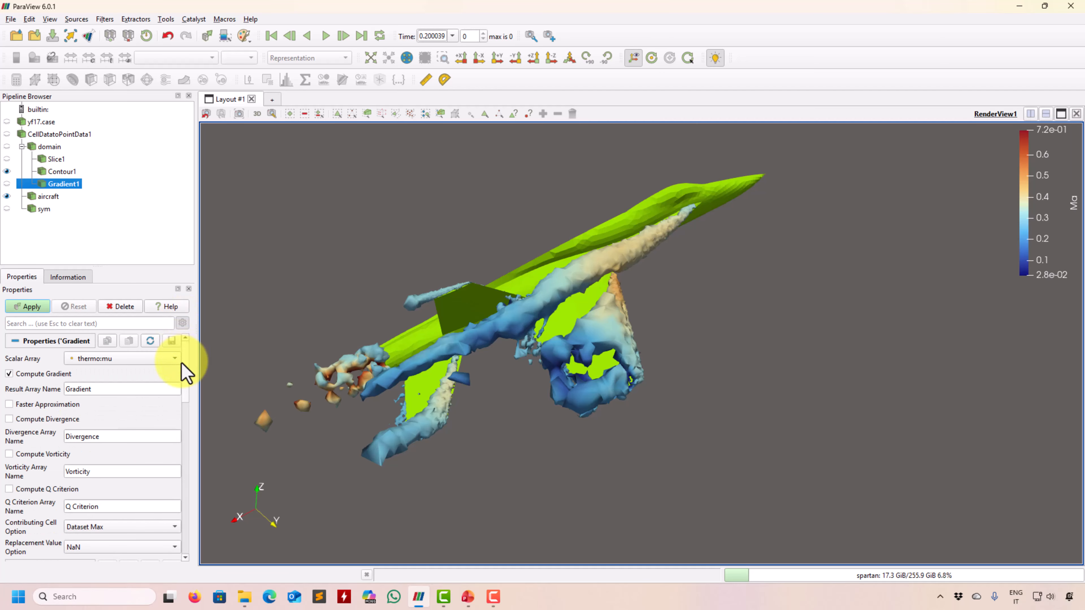
click(183, 323)
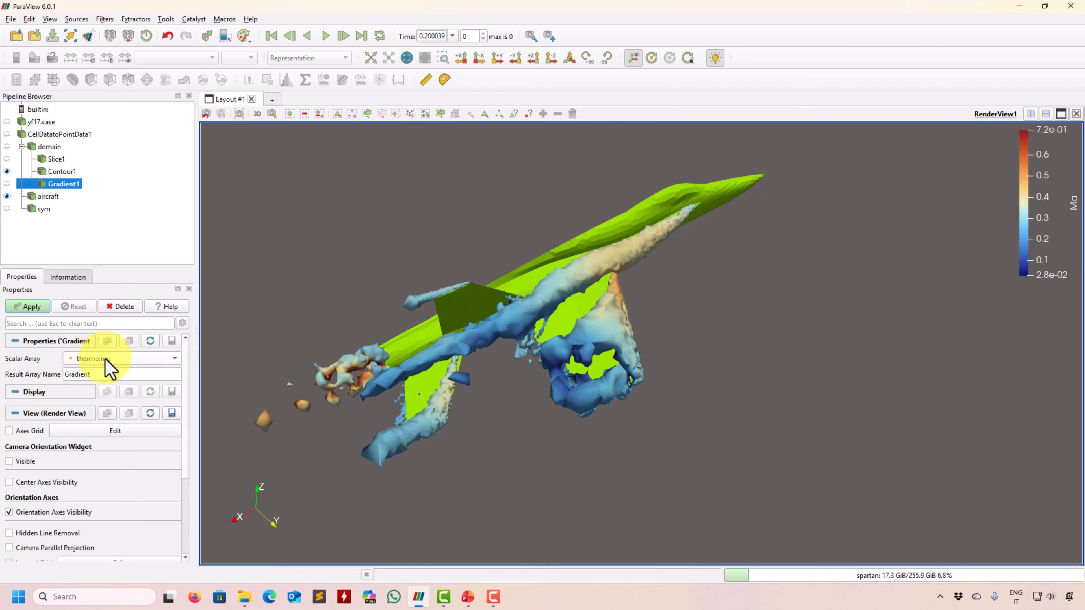
click(122, 359)
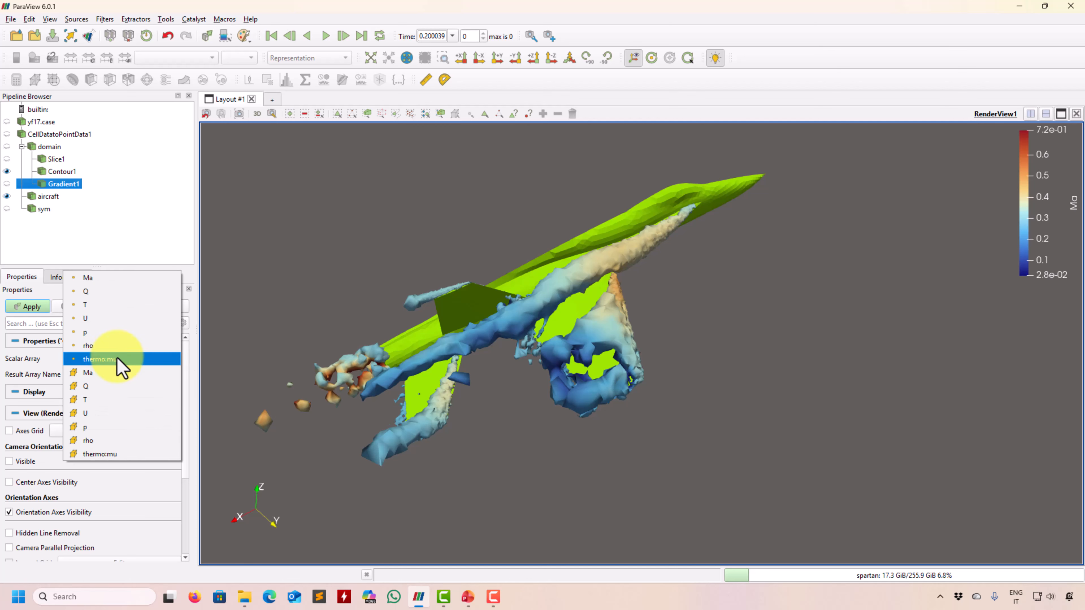
click(103, 321)
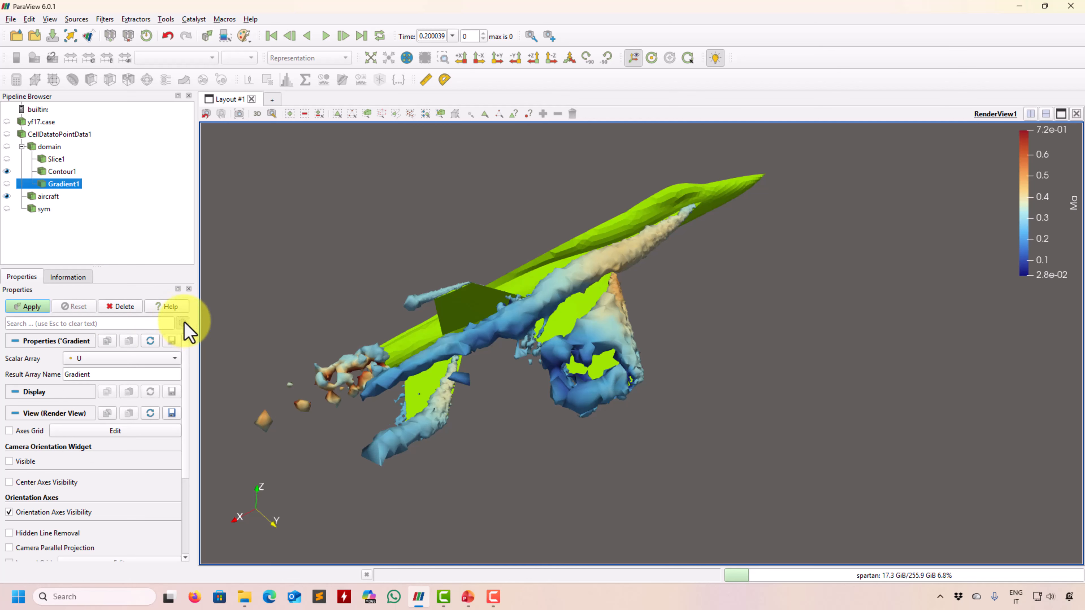
click(183, 324)
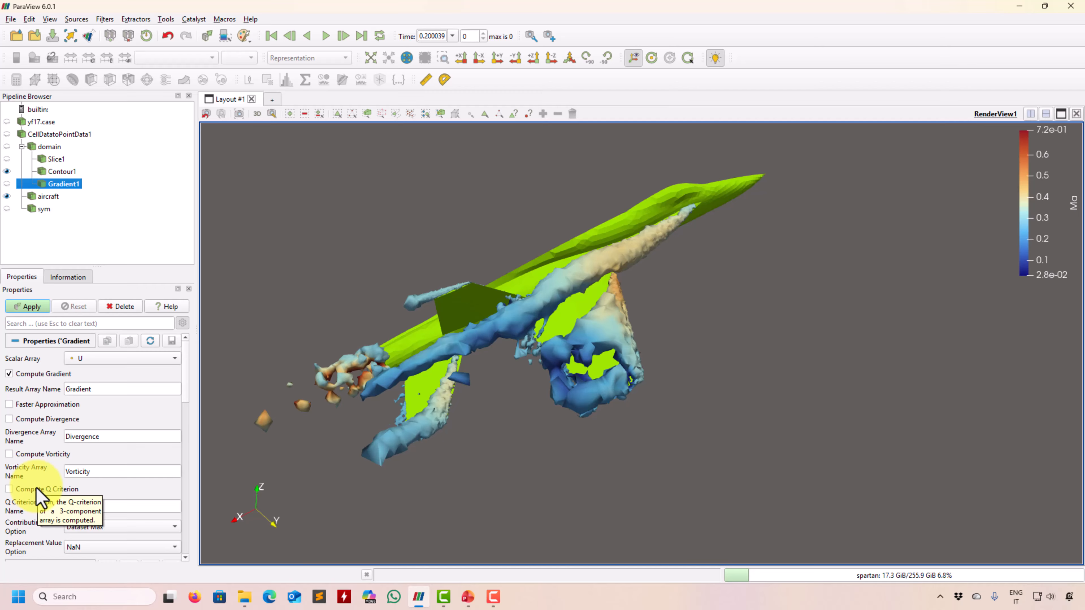
click(35, 454)
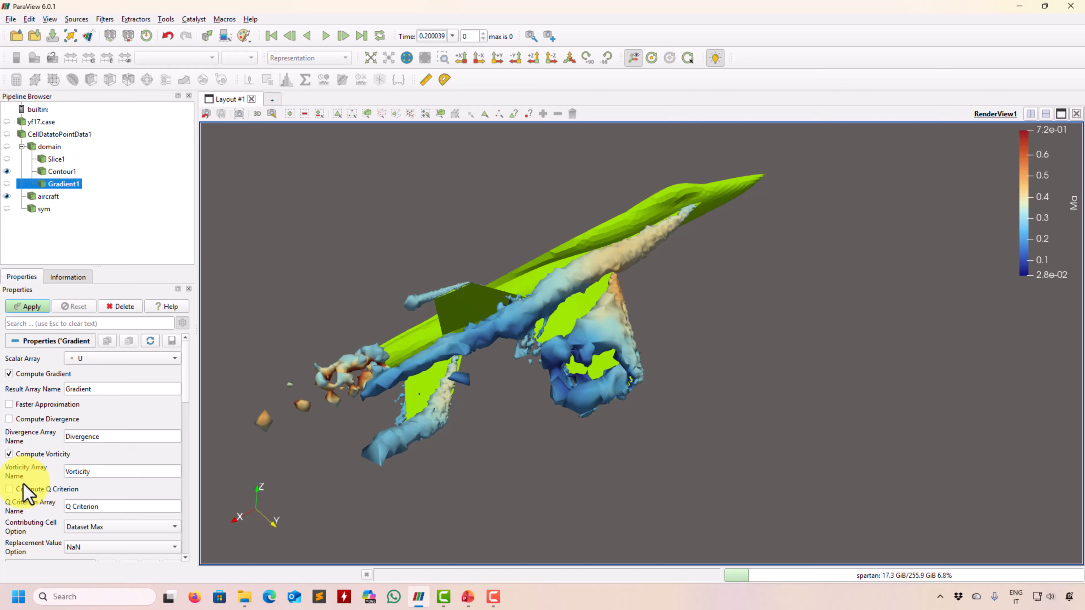
drag(185, 396, 195, 365)
click(39, 307)
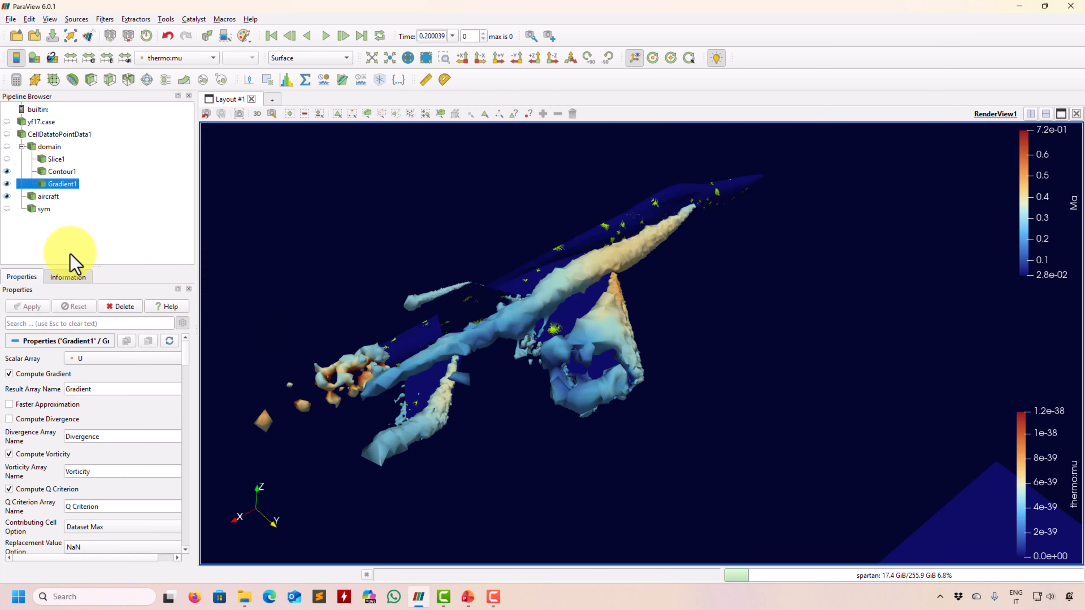
click(7, 184)
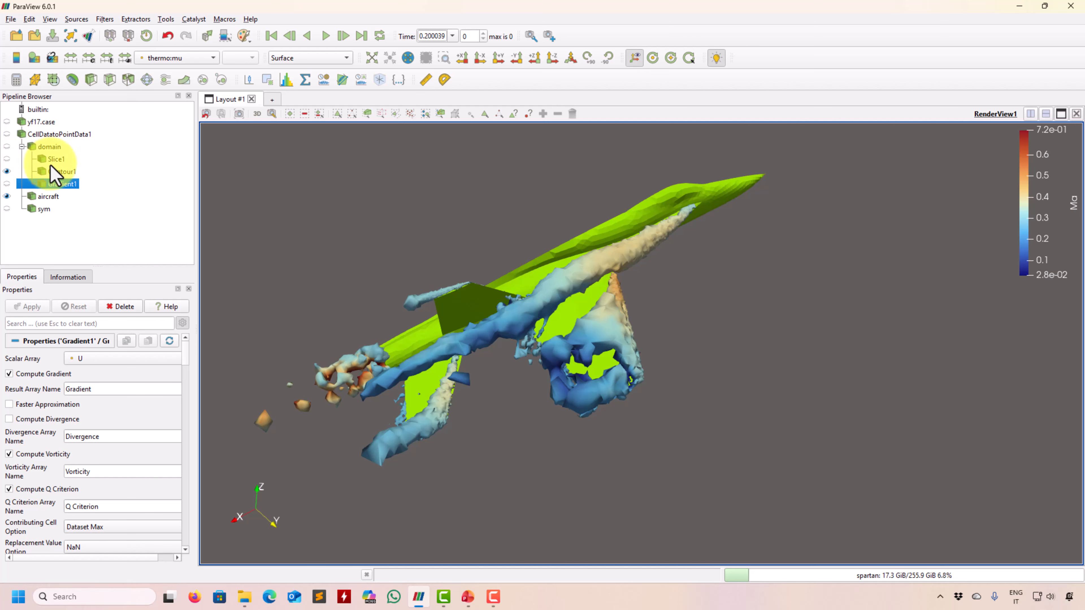
Split the layout side by side with a new Render View and show the aircraft in it.
click(1031, 113)
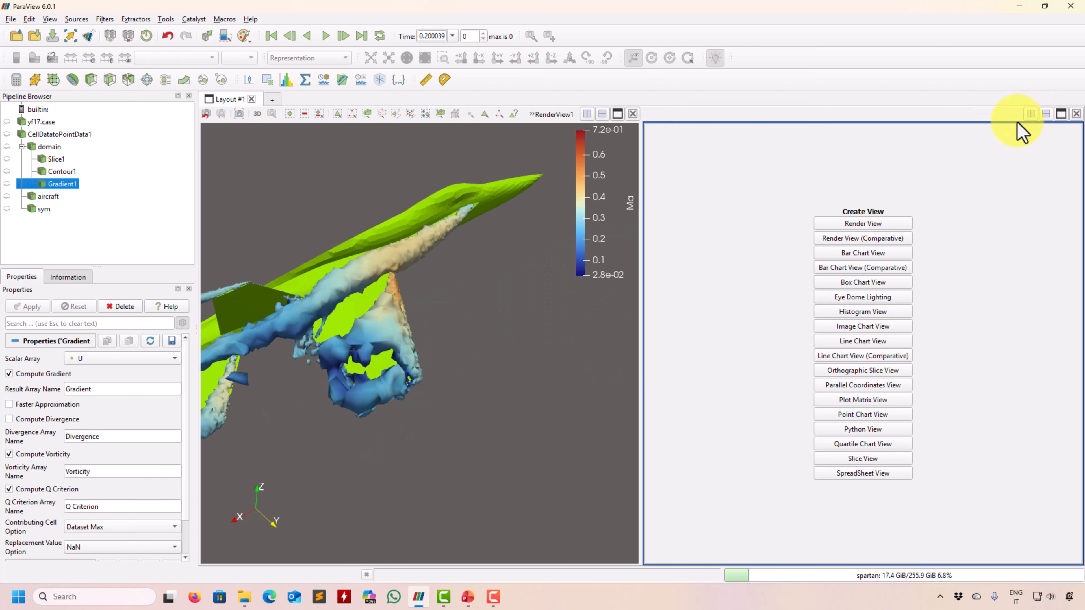
click(867, 223)
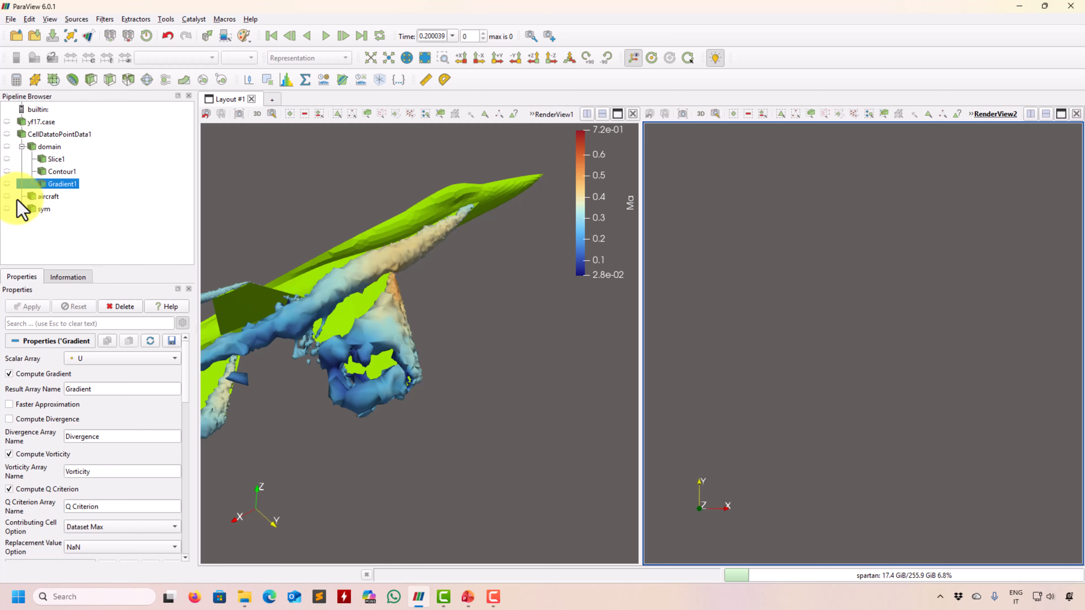
click(7, 196)
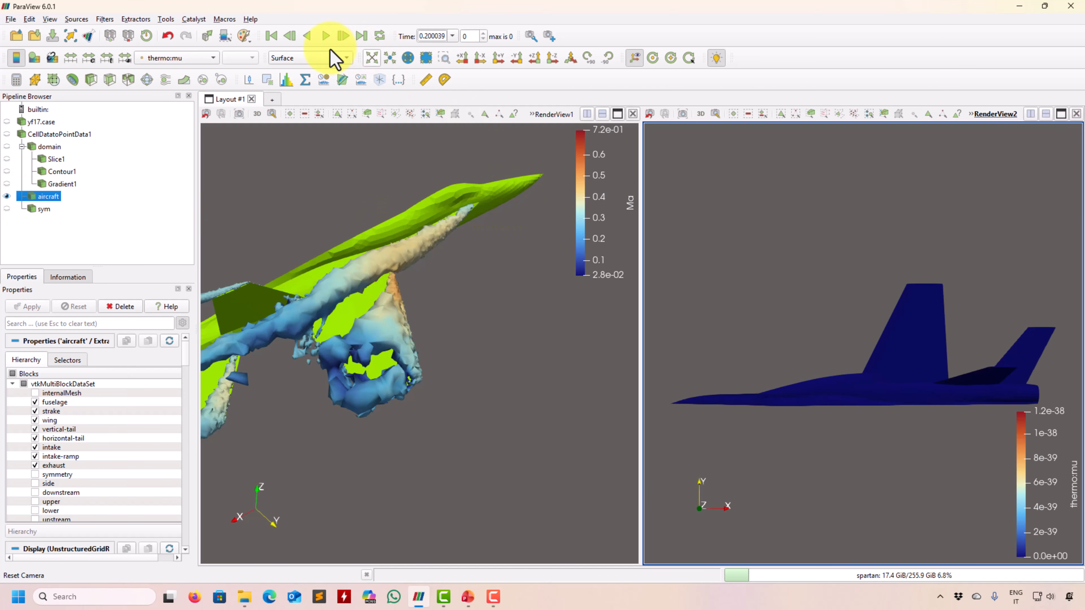
Color the aircraft in the second render view with Solid Color.
click(308, 60)
click(213, 60)
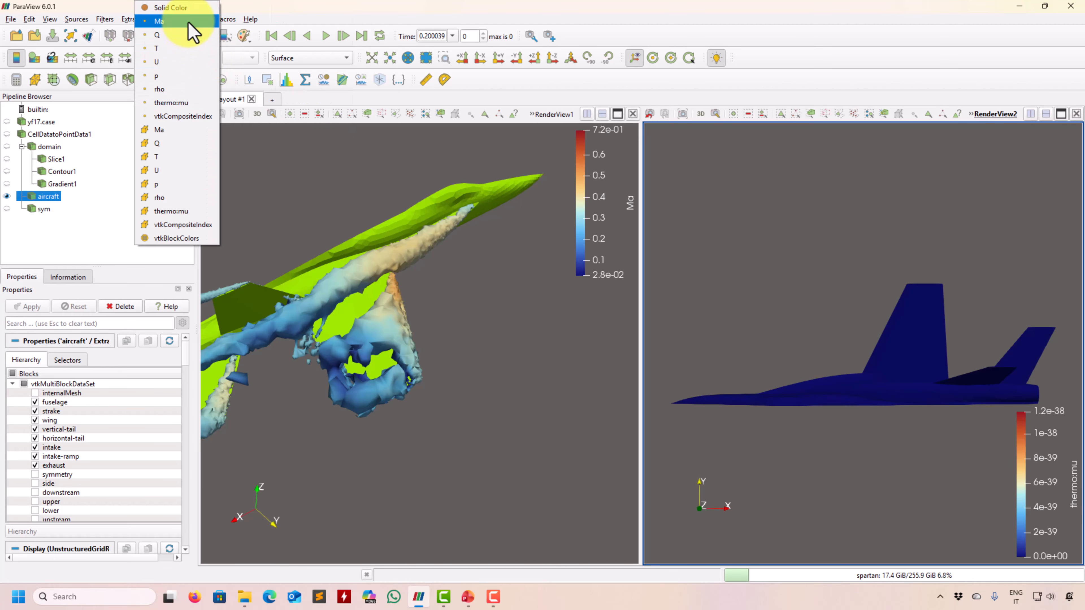
click(191, 8)
drag(753, 326, 955, 399)
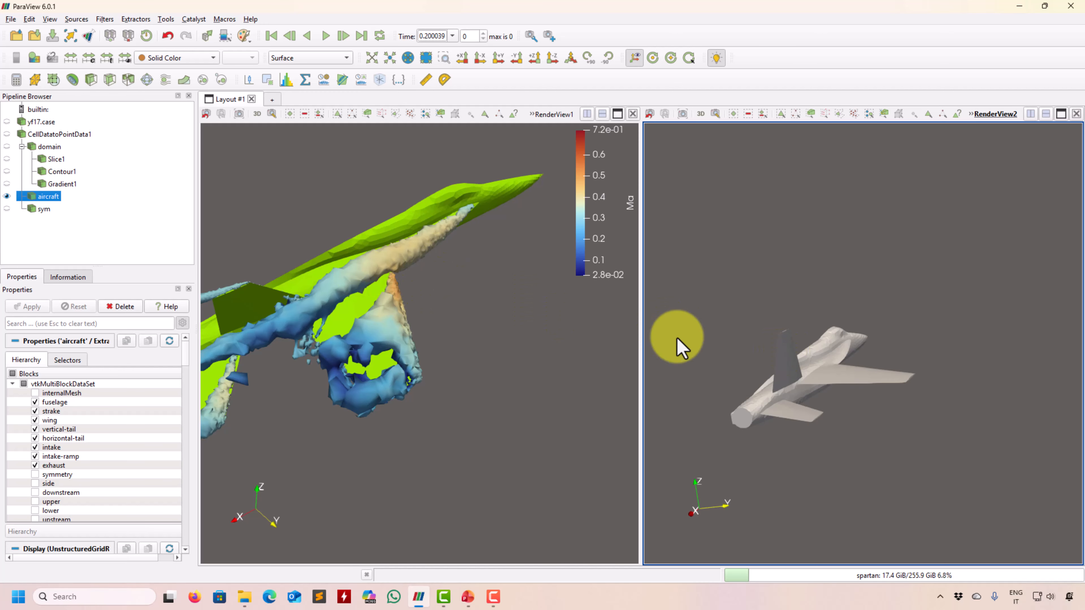
Create a contour of the gradient result by Q Criterion with the default isosurface value of 0.
click(60, 185)
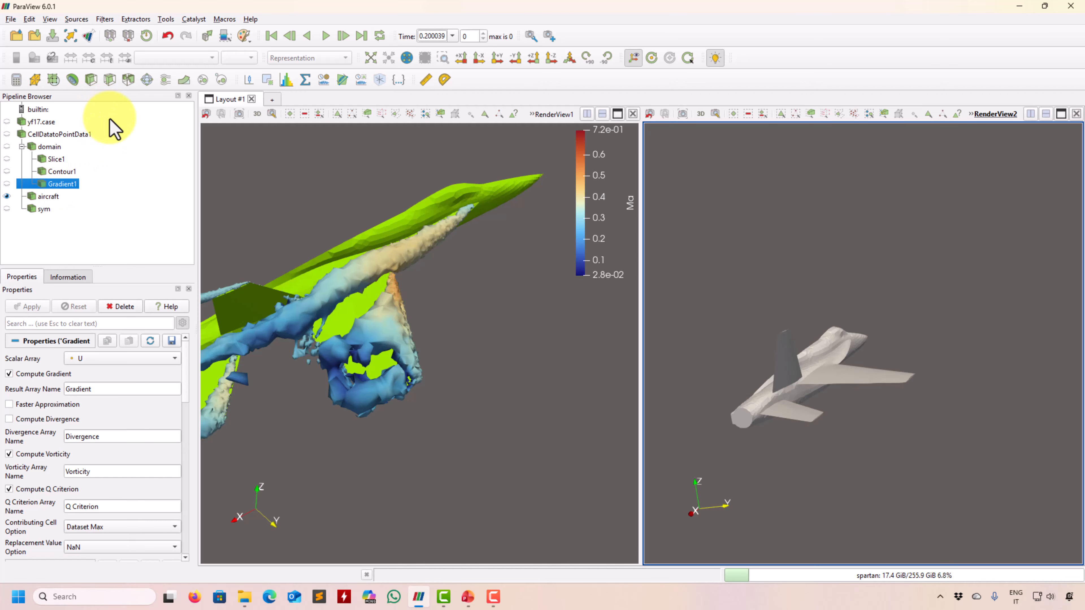
click(72, 79)
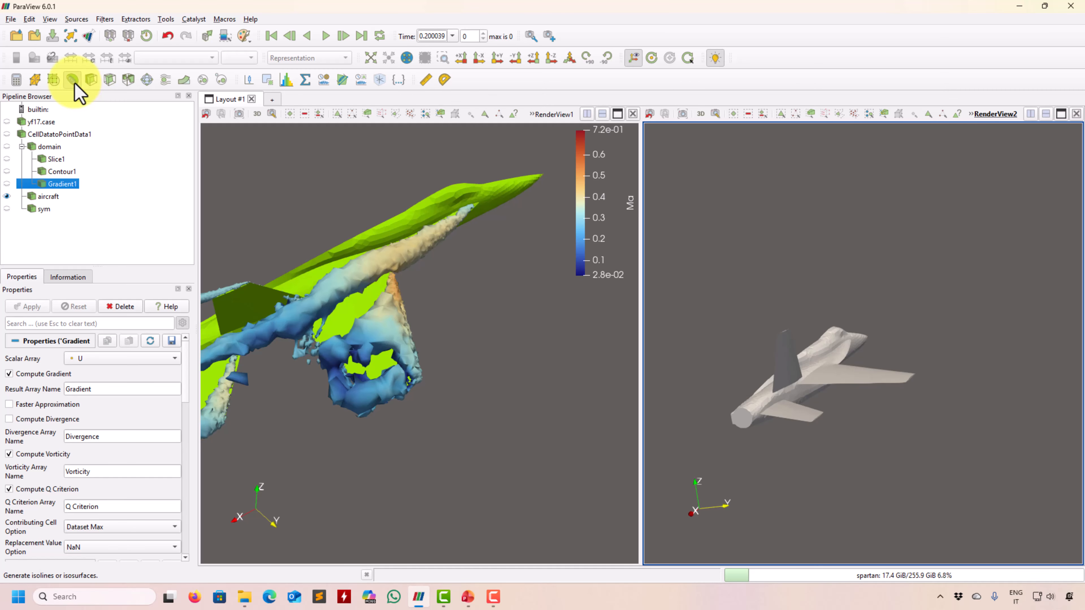
click(121, 359)
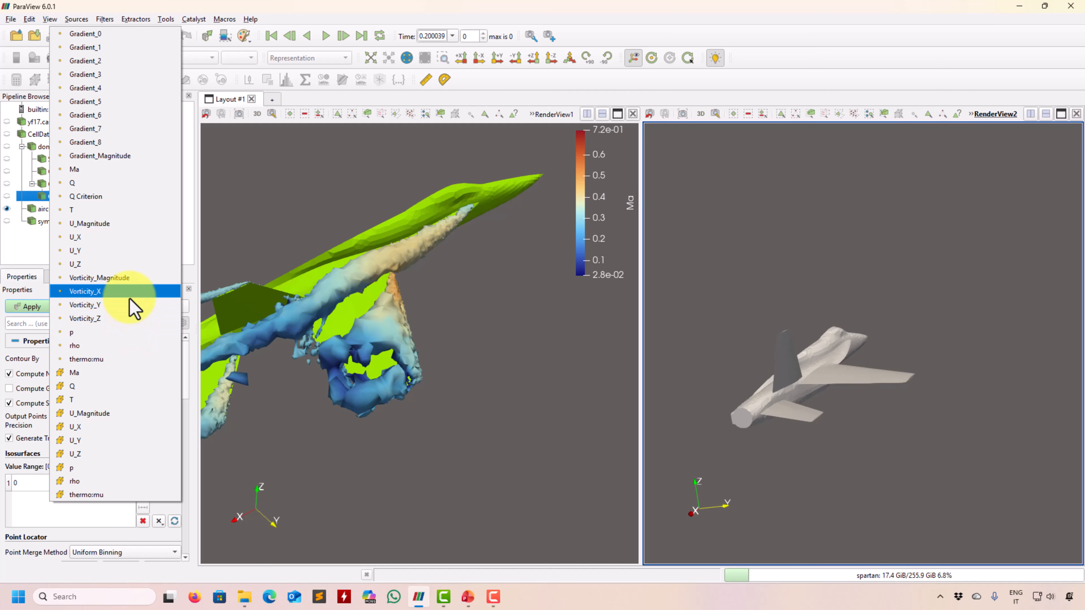
click(90, 198)
click(39, 305)
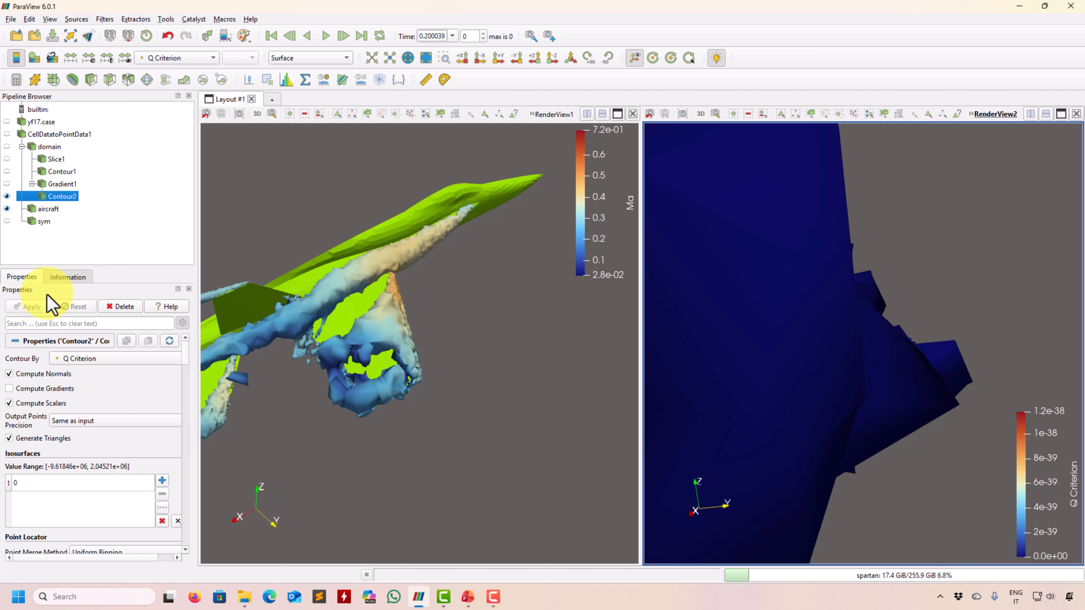
Set the Q Criterion contour's isosurface value to 1000 and color the contour by the point array Ma.
click(67, 198)
click(67, 185)
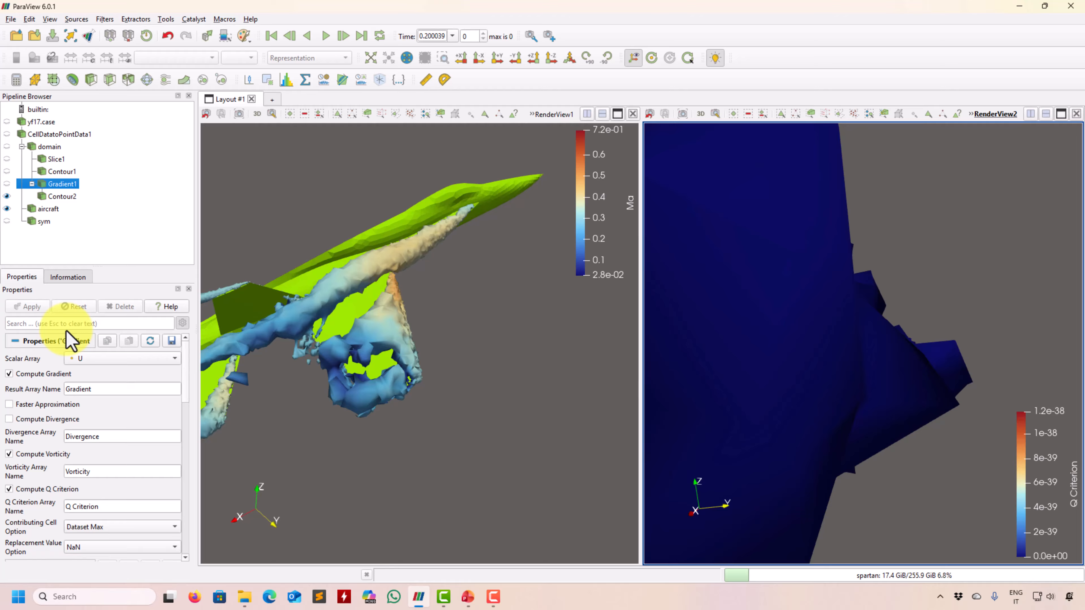
click(64, 196)
click(64, 483)
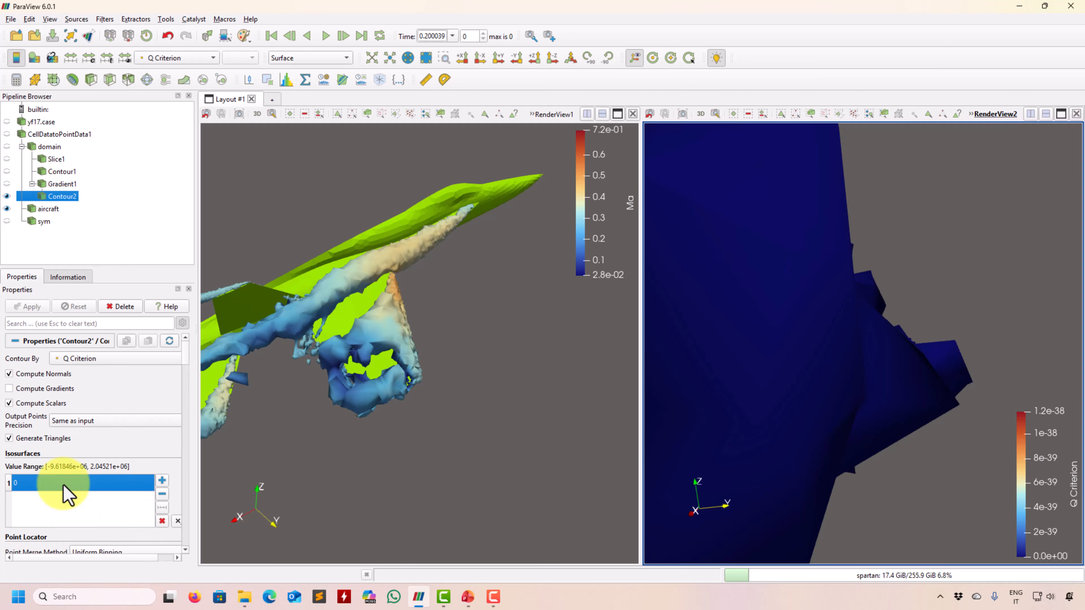
click(63, 483)
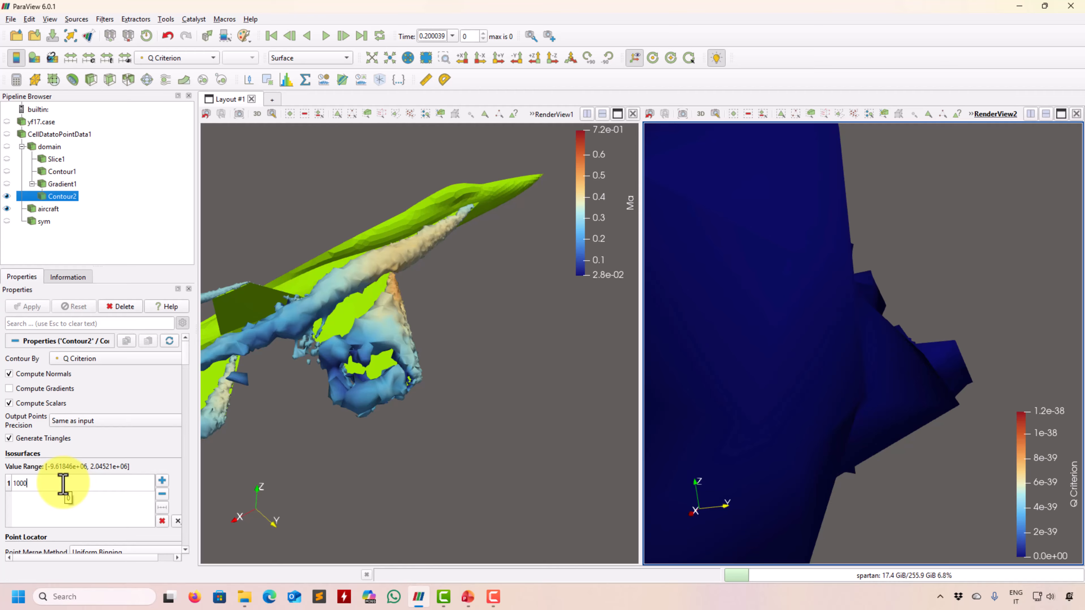
text(1000)
key(Return)
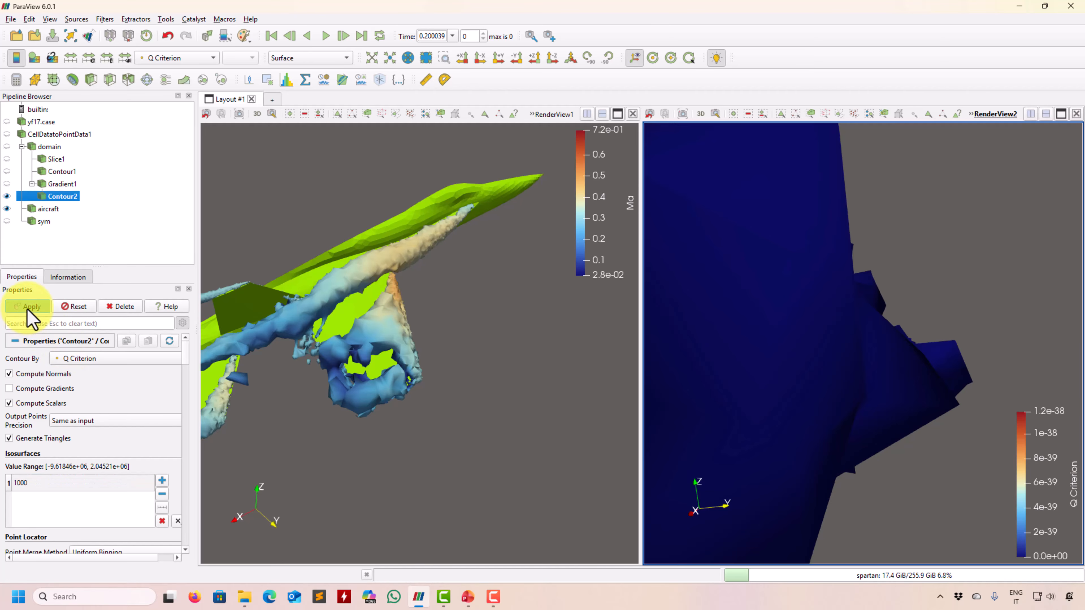
click(27, 307)
click(185, 58)
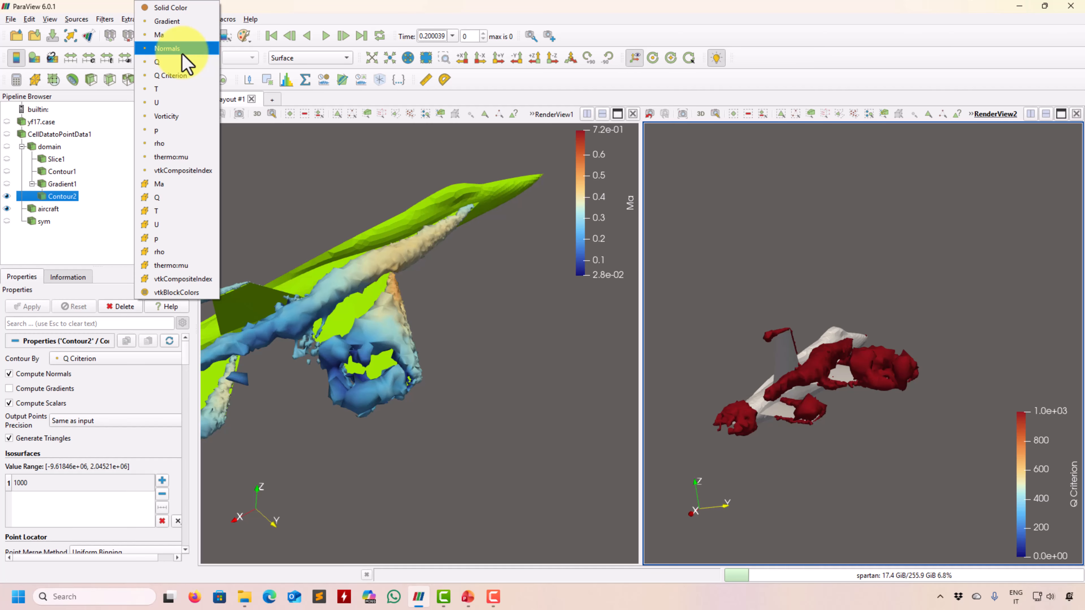
click(185, 38)
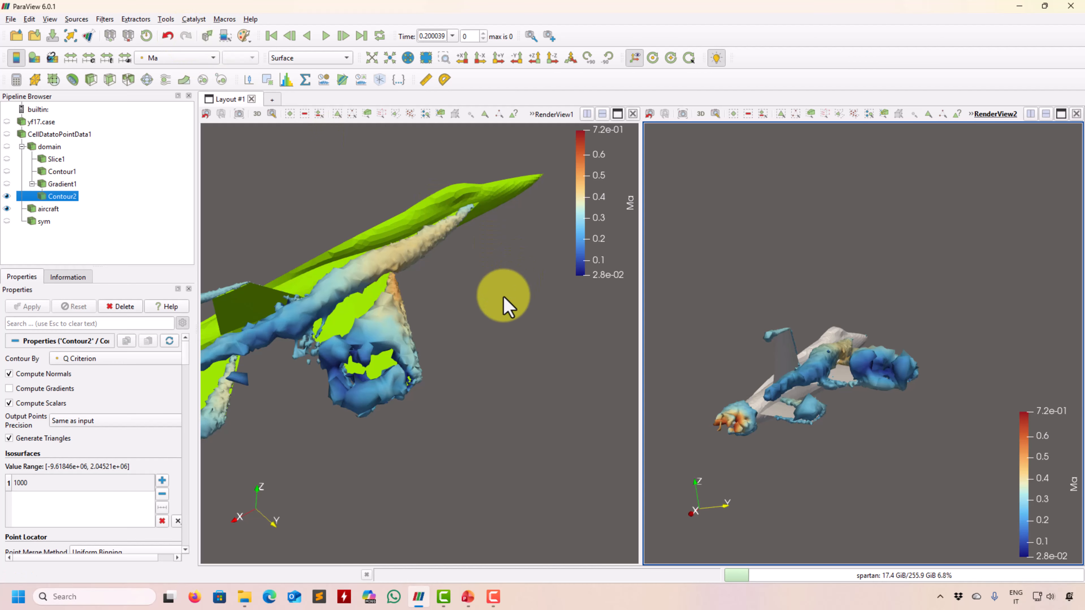
Link the cameras of the two render views so that both show the aircraft from the same viewpoint.
click(503, 335)
right_click(503, 329)
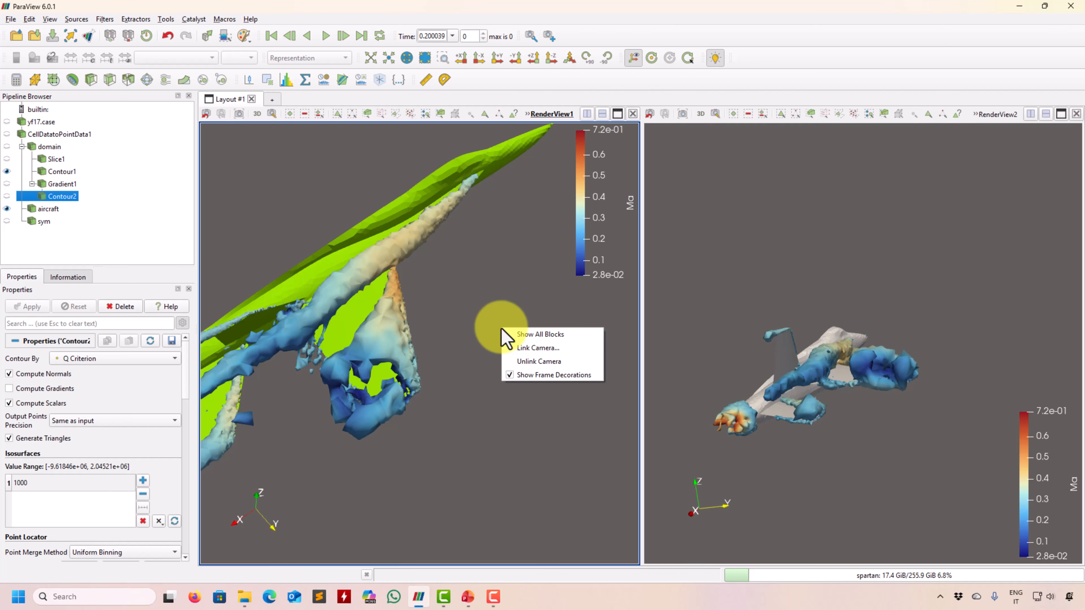
click(529, 347)
click(848, 210)
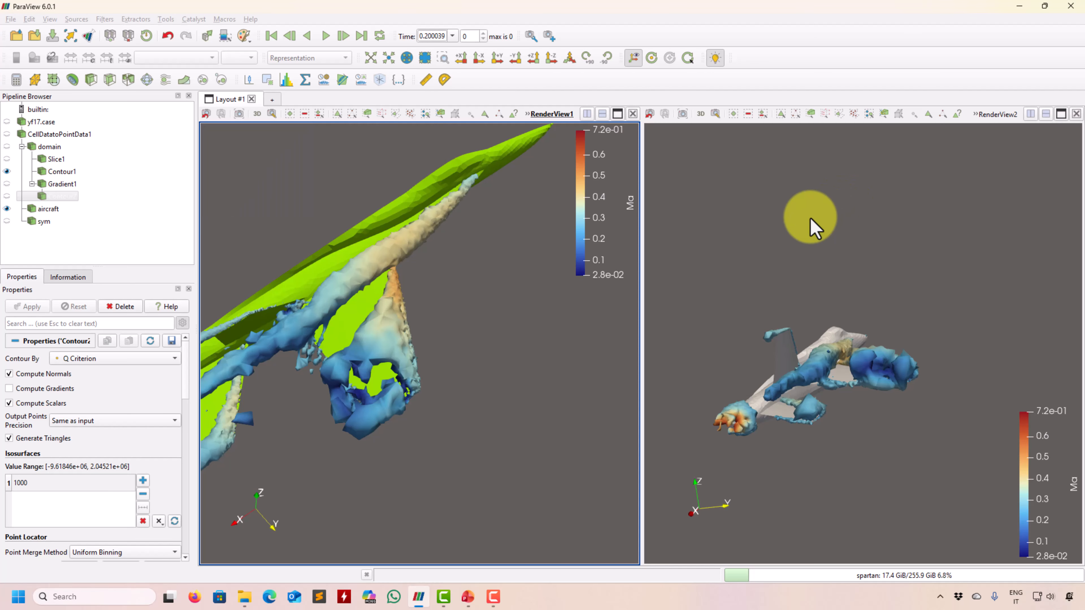
drag(774, 263, 765, 286)
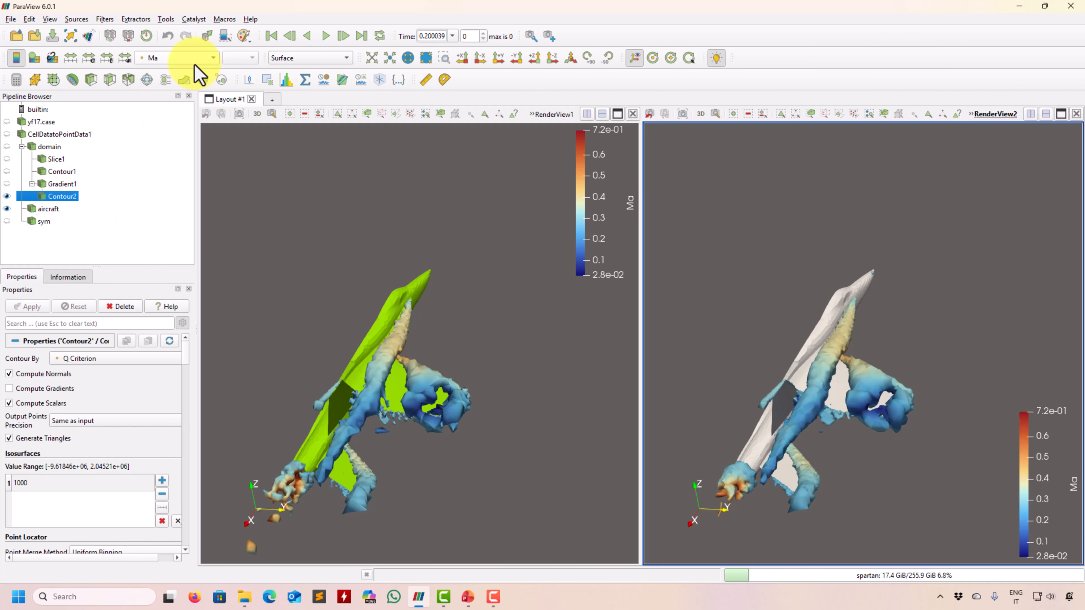
Give the aircraft in the second render view the same green solid color as in the first, #aaff00.
click(48, 209)
click(177, 57)
click(395, 267)
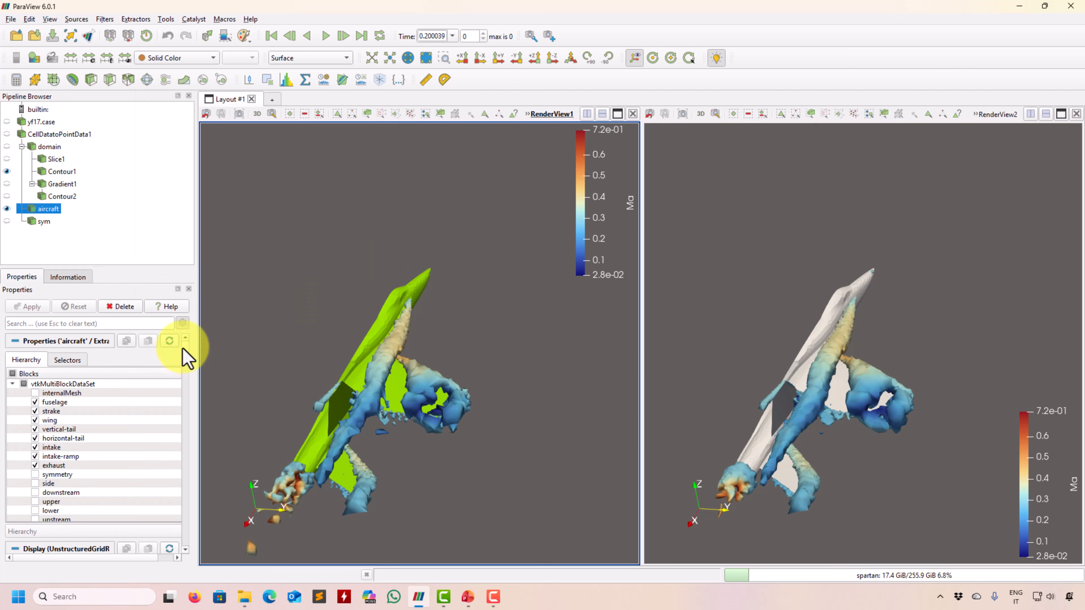
scroll(186, 359, down, 5)
click(30, 440)
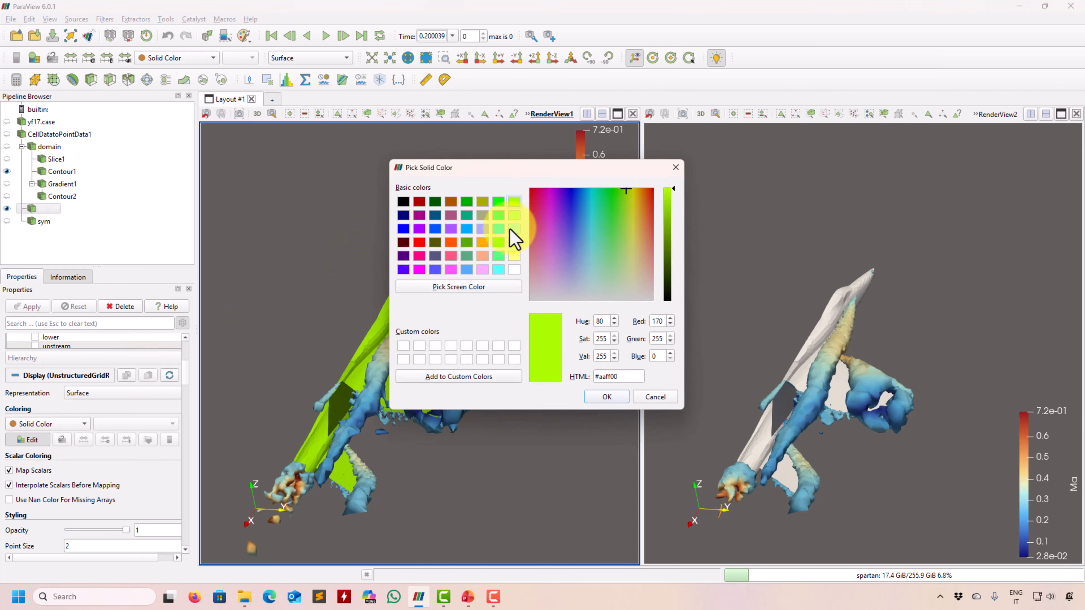
click(606, 397)
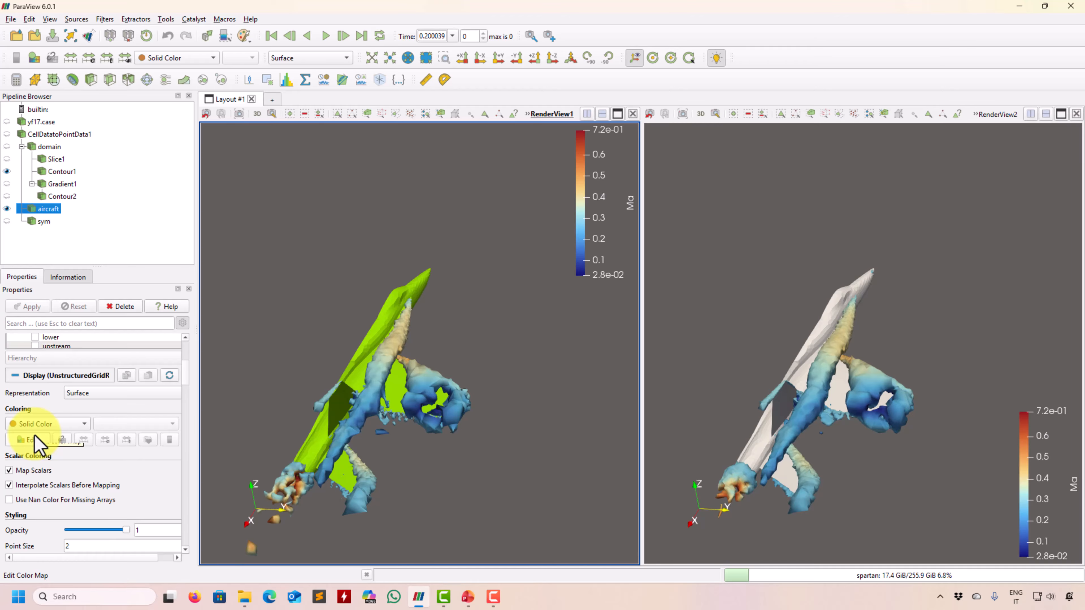
click(695, 381)
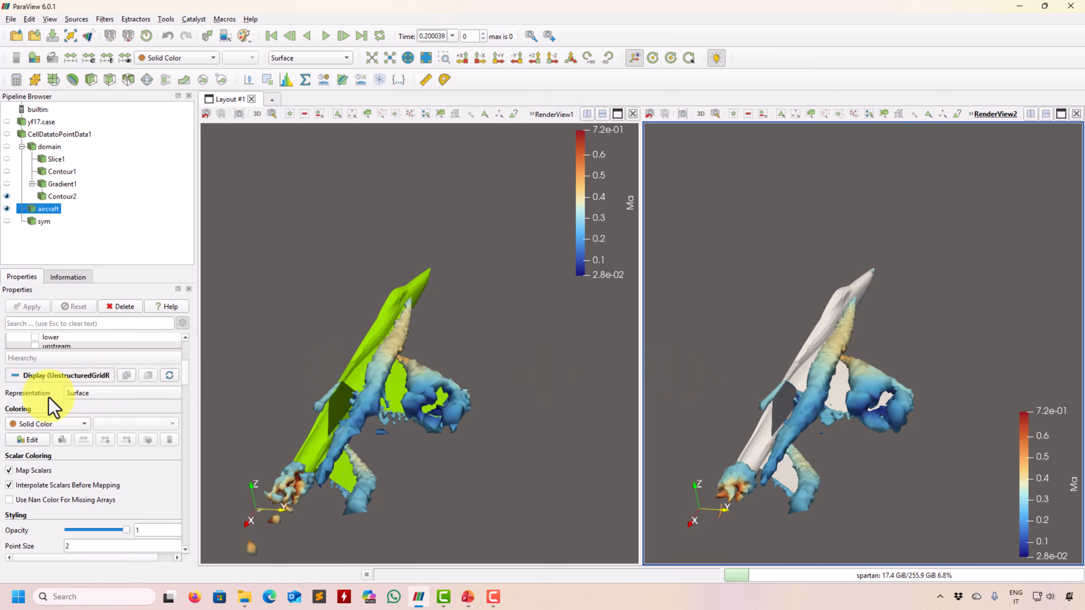
click(27, 439)
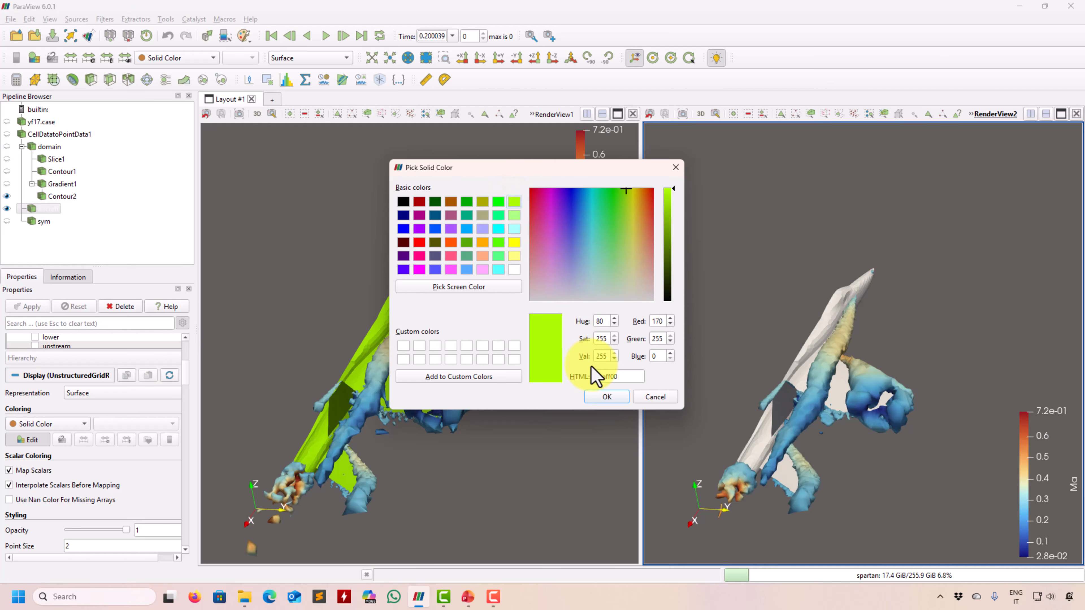
click(607, 396)
Compare the vortices over the wing and tail in the linked views, examining the stored Q and computed Q Criterion isosurfaces from several angles.
drag(514, 460, 416, 304)
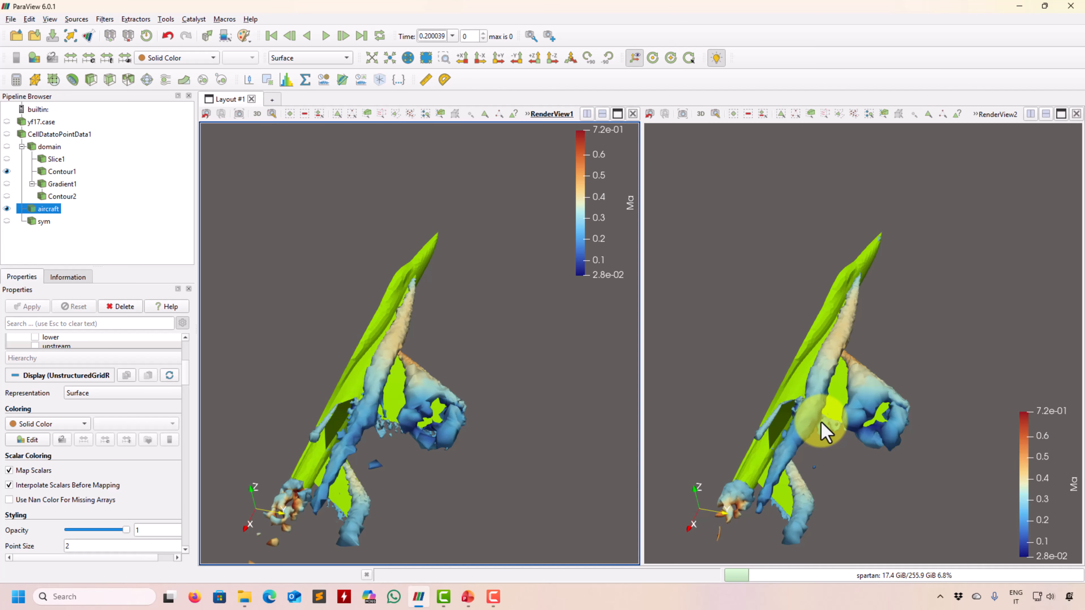
scroll(451, 430, up, 8)
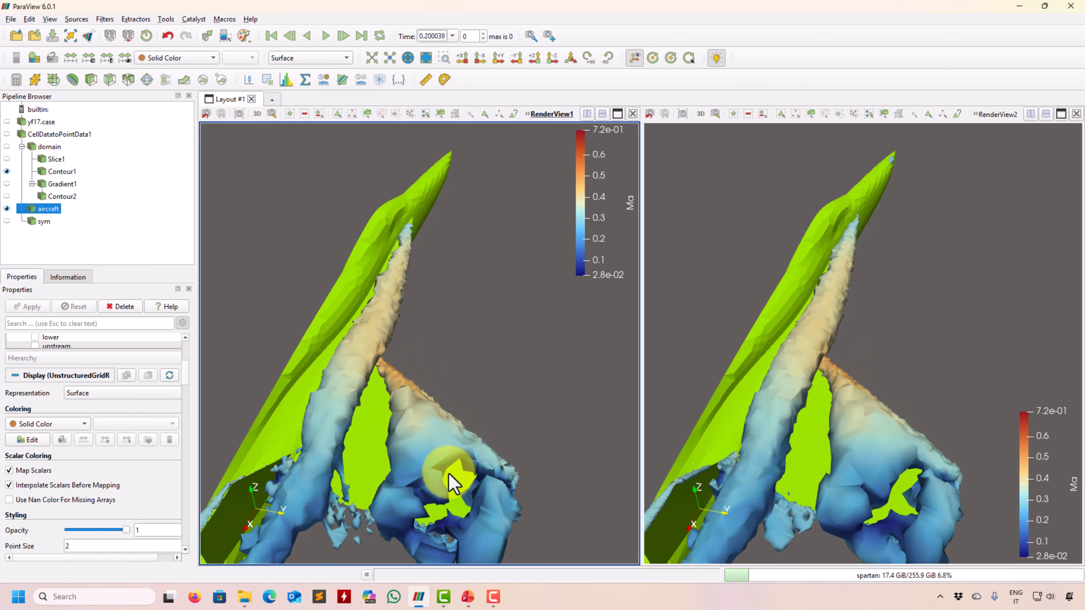
scroll(491, 378, up, 5)
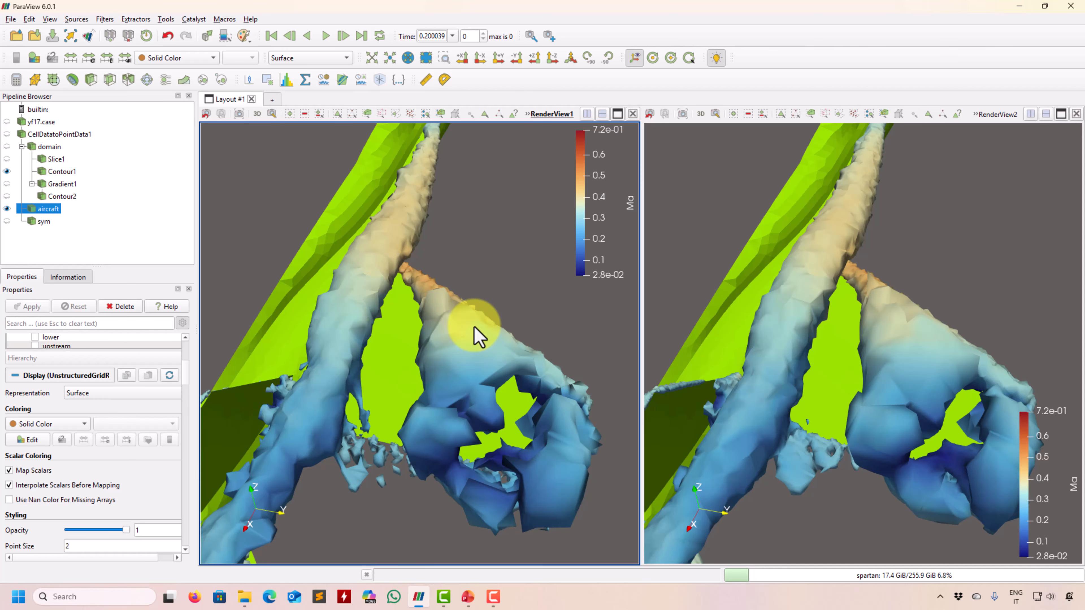
drag(438, 369, 443, 426)
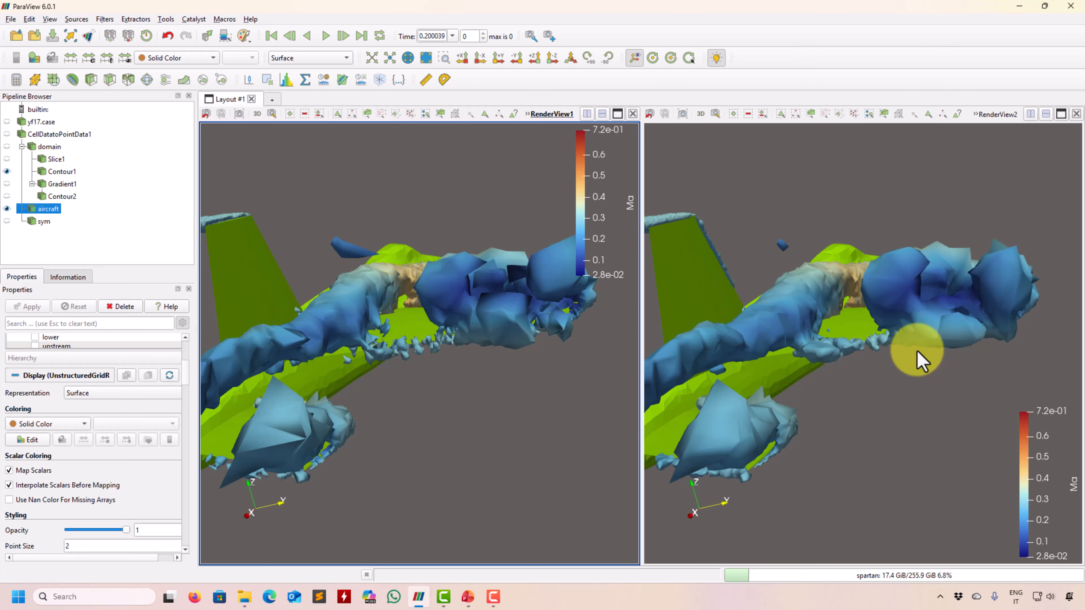
drag(867, 416, 871, 395)
drag(891, 322, 807, 353)
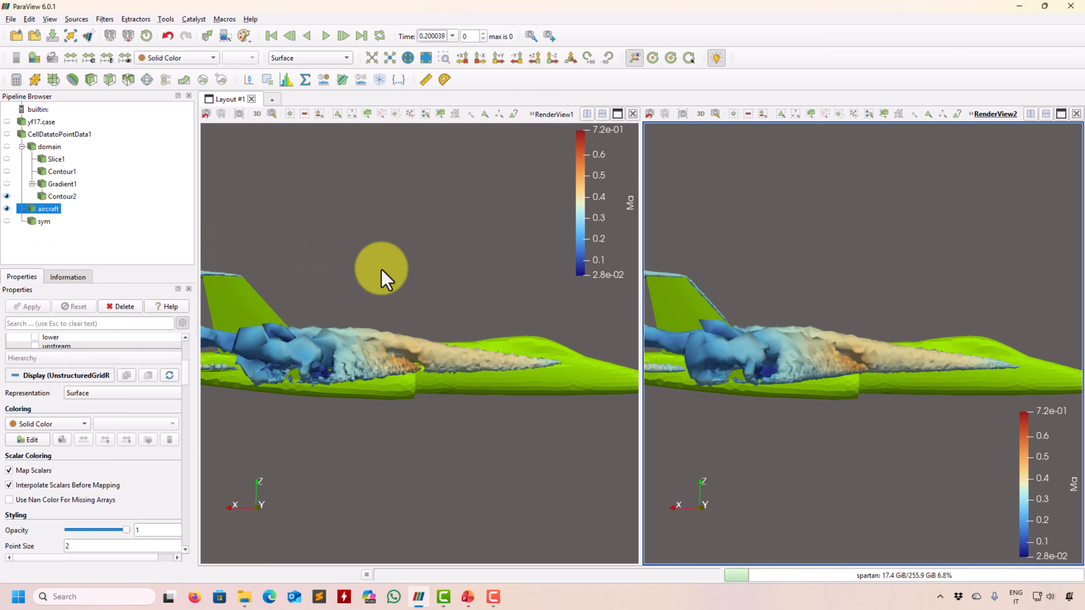
drag(386, 280, 146, 182)
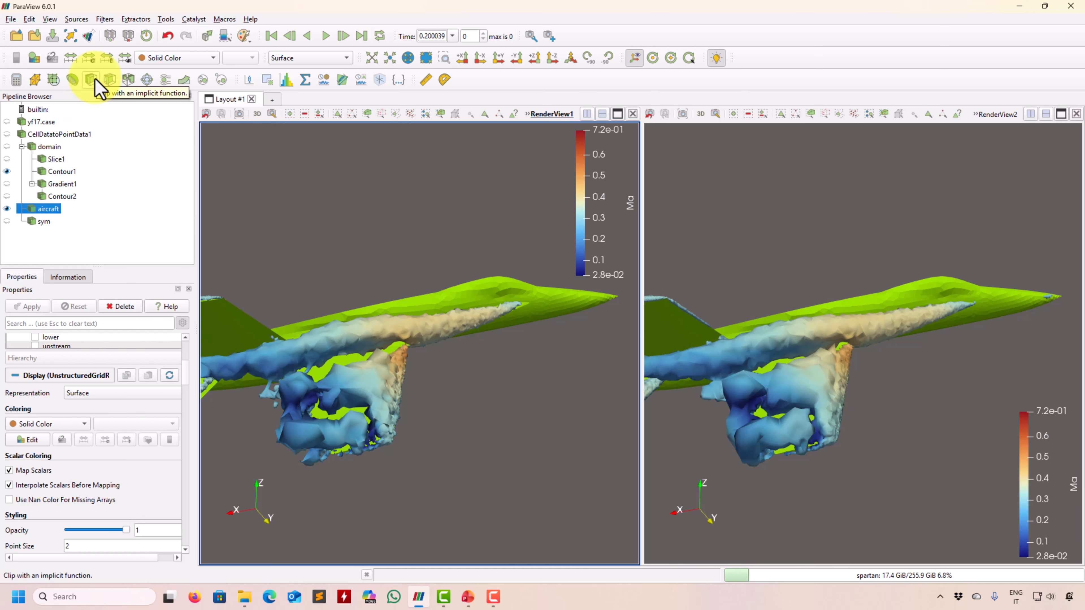
Close the second render view and hide the stored Q contour, leaving only the aircraft in the remaining view.
click(1076, 113)
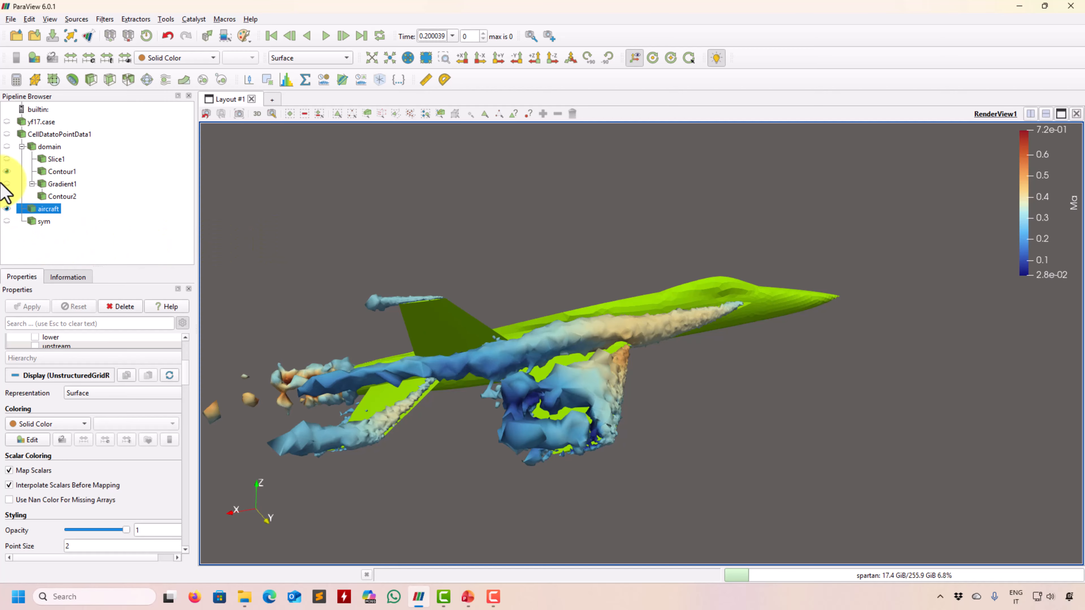
click(7, 171)
drag(391, 267, 503, 288)
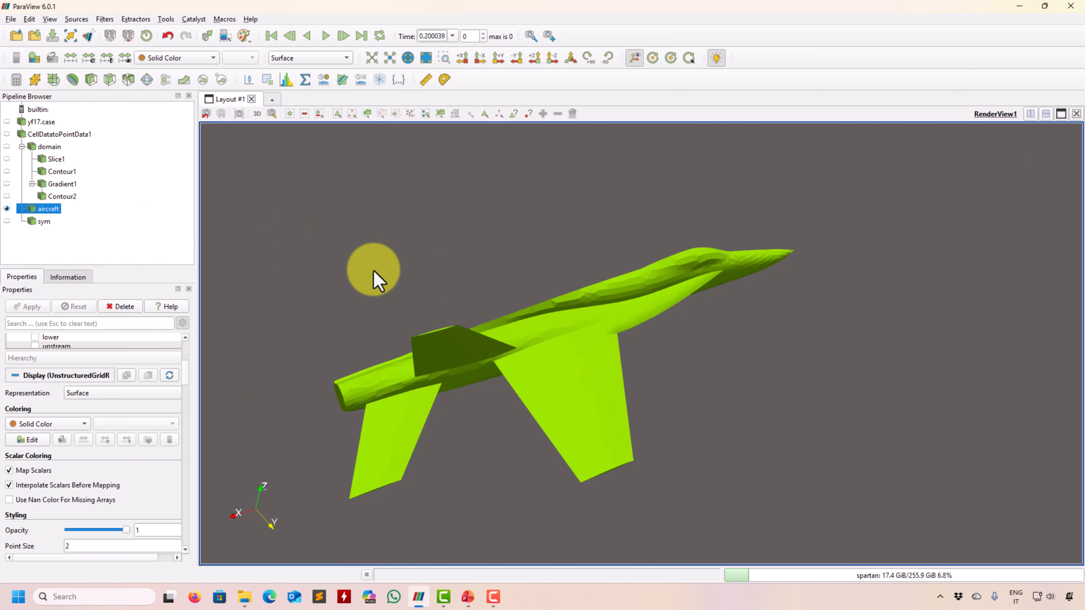
Slice the aircraft surface at a series of evenly spaced offsets from -9.07912 to 9.07912.
click(110, 79)
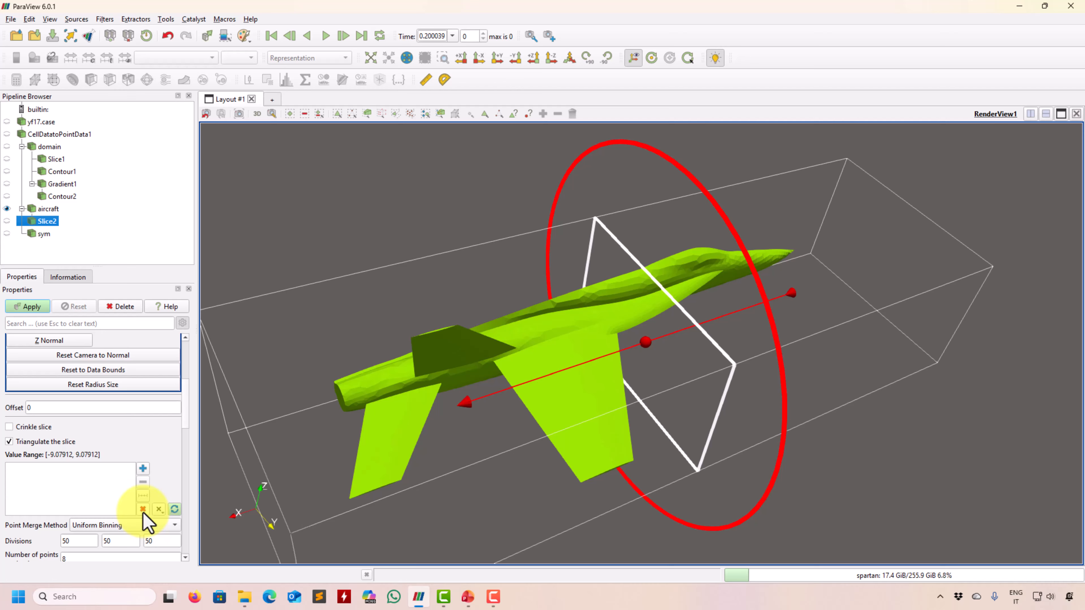
click(143, 496)
click(557, 369)
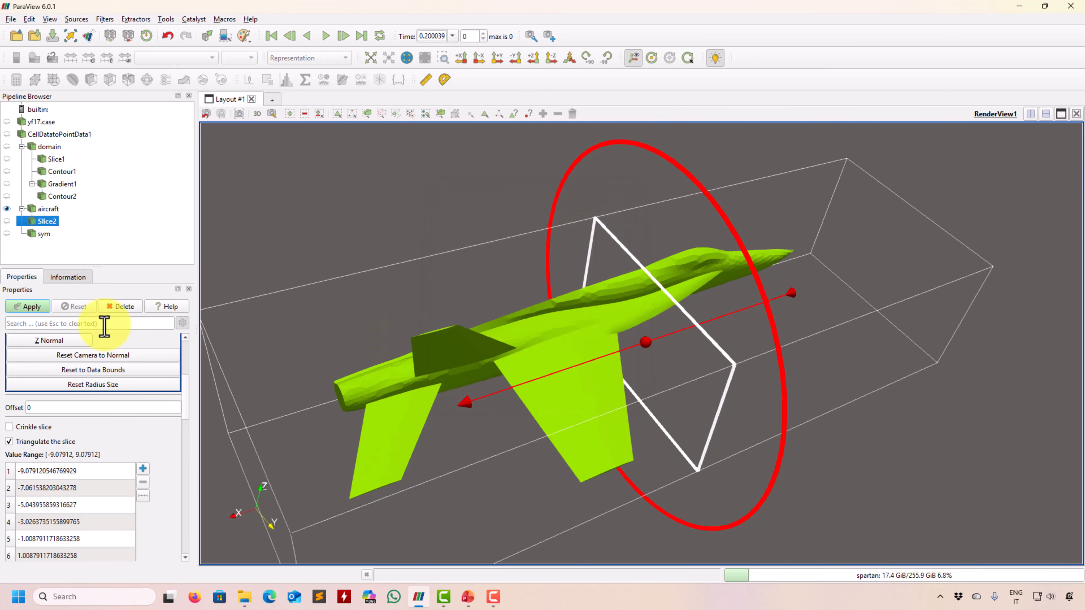
click(28, 306)
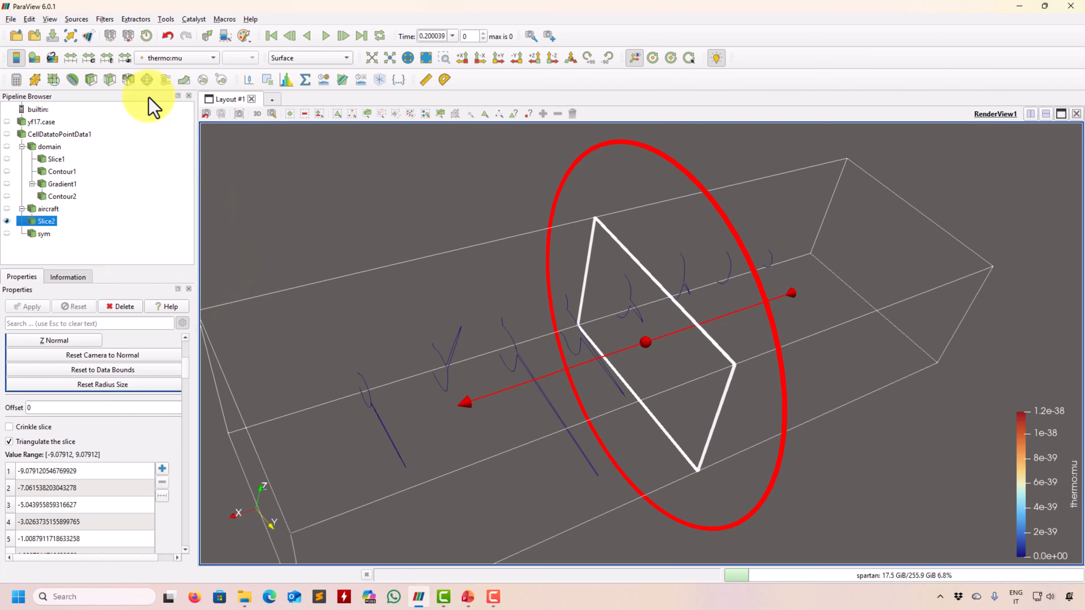
Color the aircraft slices with Solid Color and inspect the section curves along the fuselage and wing.
click(179, 57)
click(241, 13)
drag(240, 171, 367, 212)
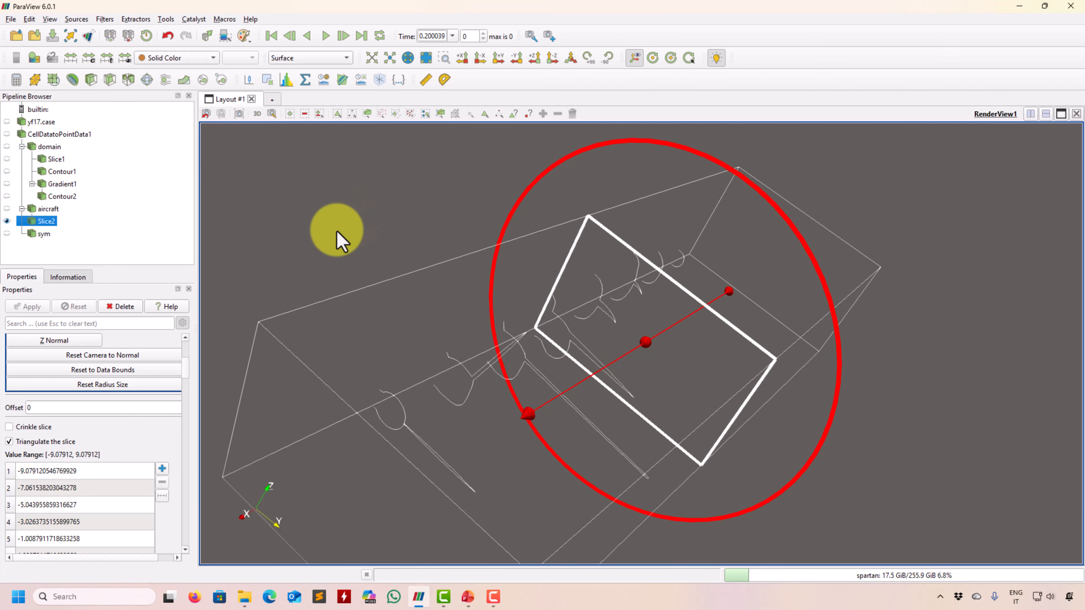
drag(329, 377, 300, 250)
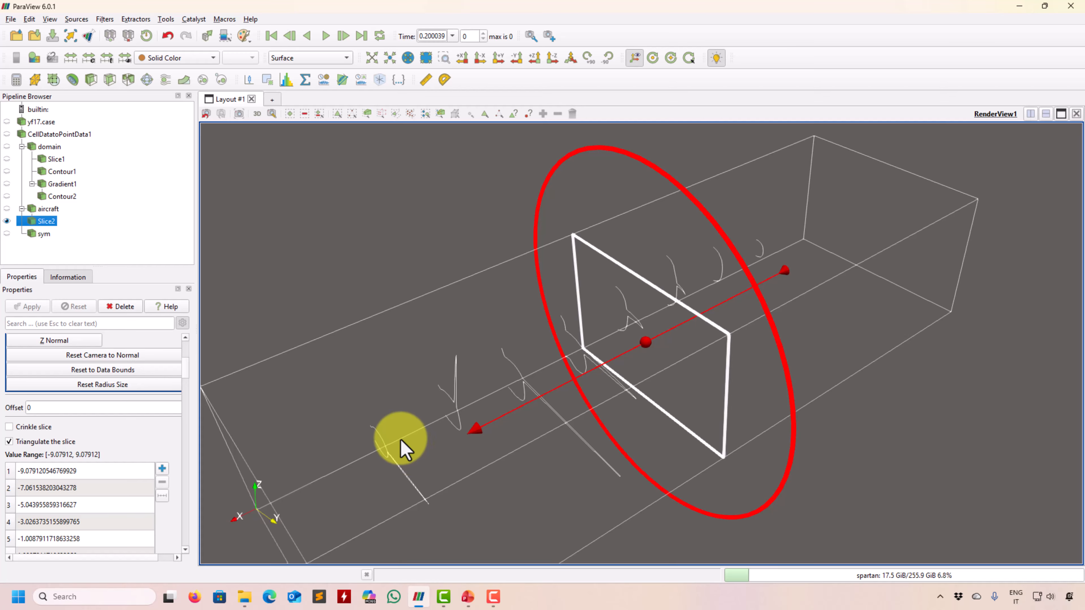
drag(390, 431, 413, 433)
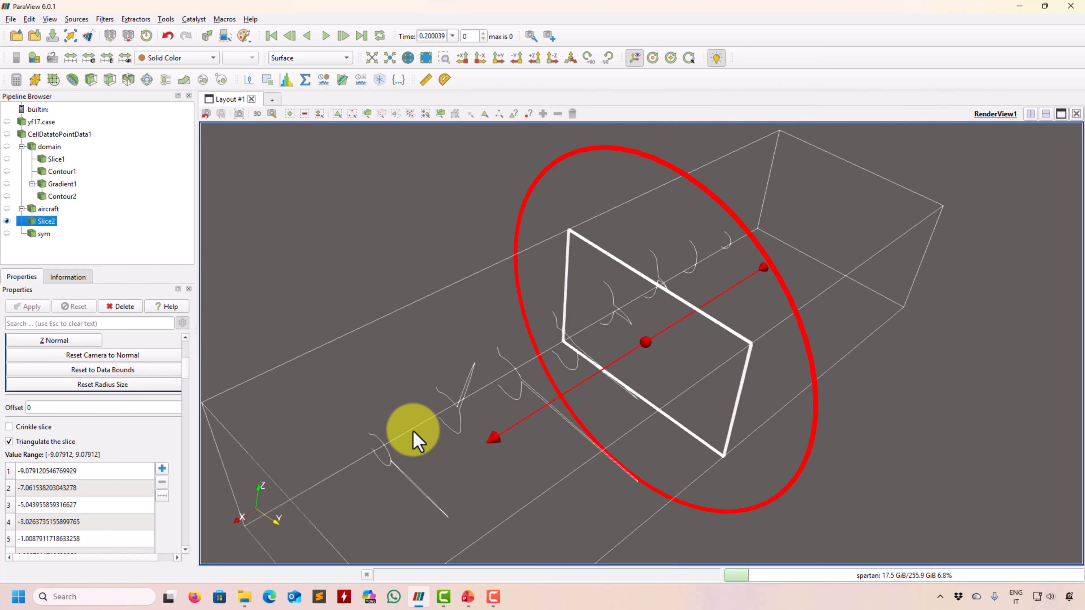
Split the layout side by side and add a SpreadSheet View showing the aircraft slice's point data.
click(1030, 113)
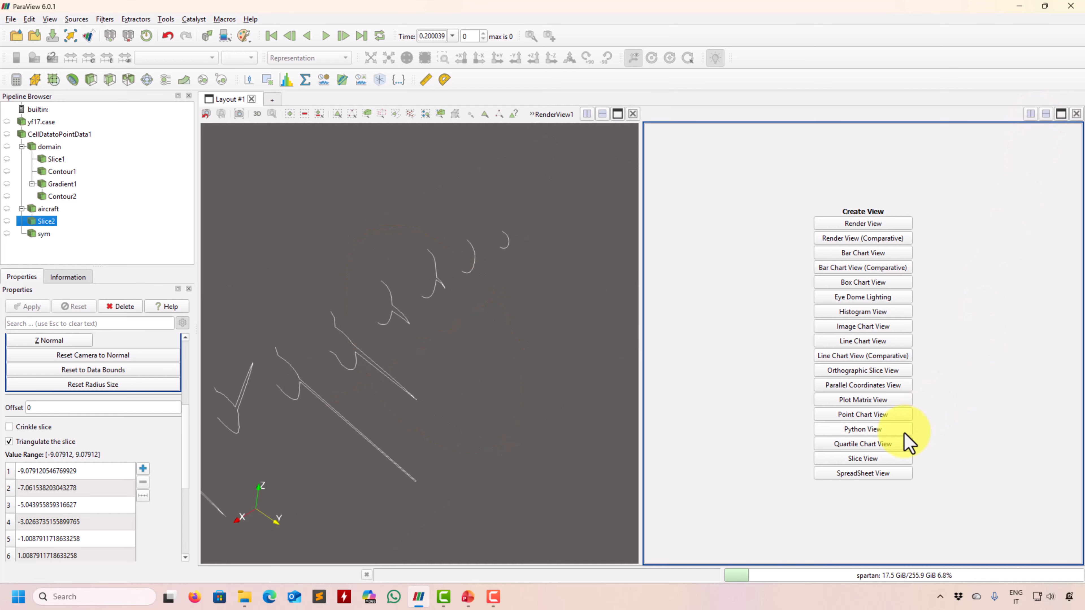
click(868, 474)
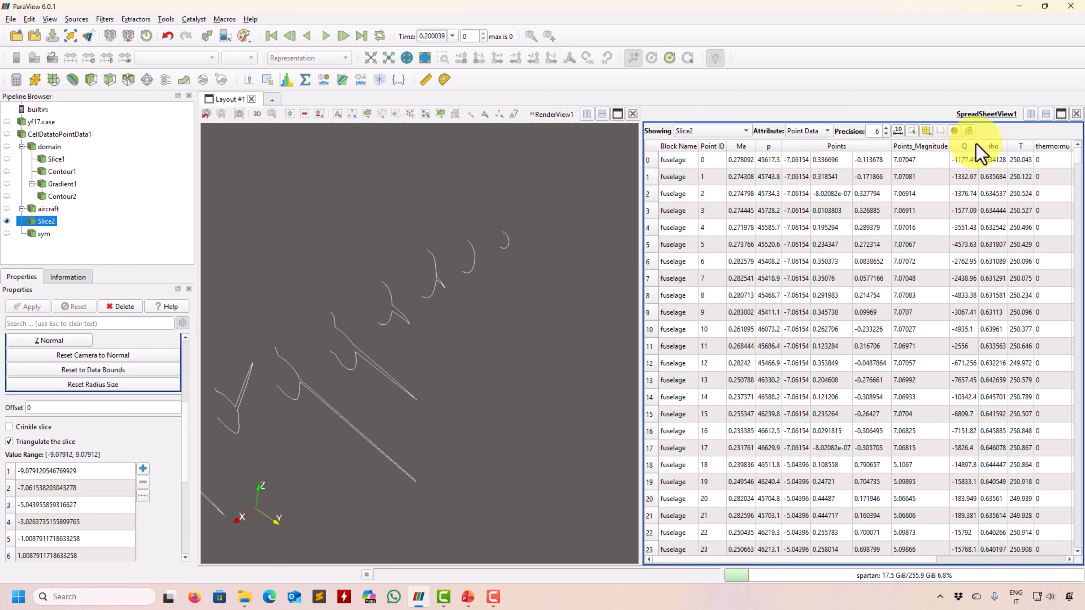
Hide the Block Name, Point ID and Ma columns in the spreadsheet, toggling p and Points off and back on.
click(928, 131)
click(927, 161)
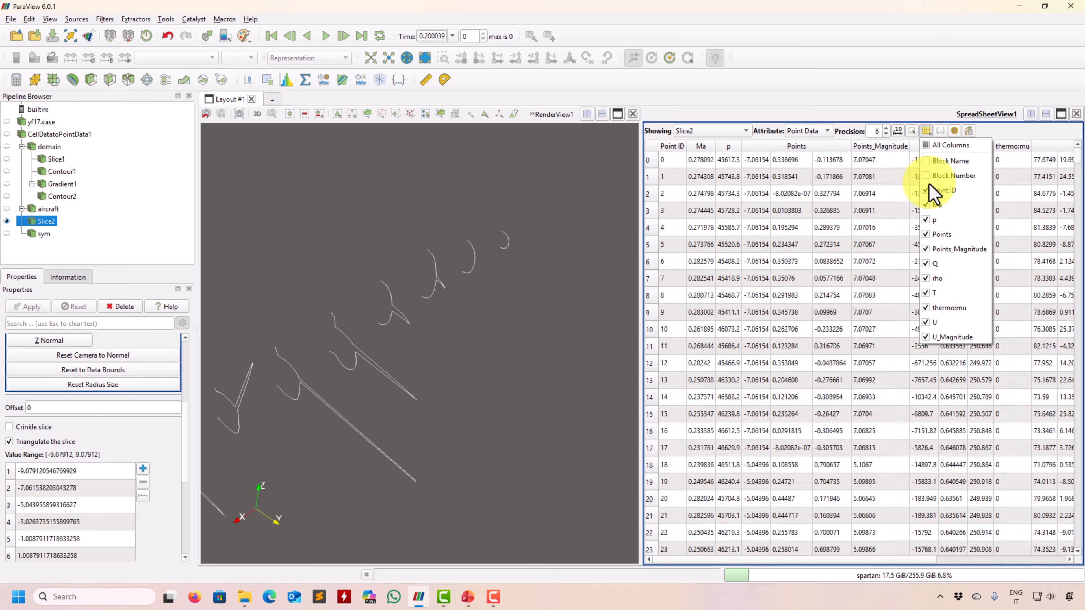
click(927, 190)
click(927, 205)
click(927, 219)
click(929, 235)
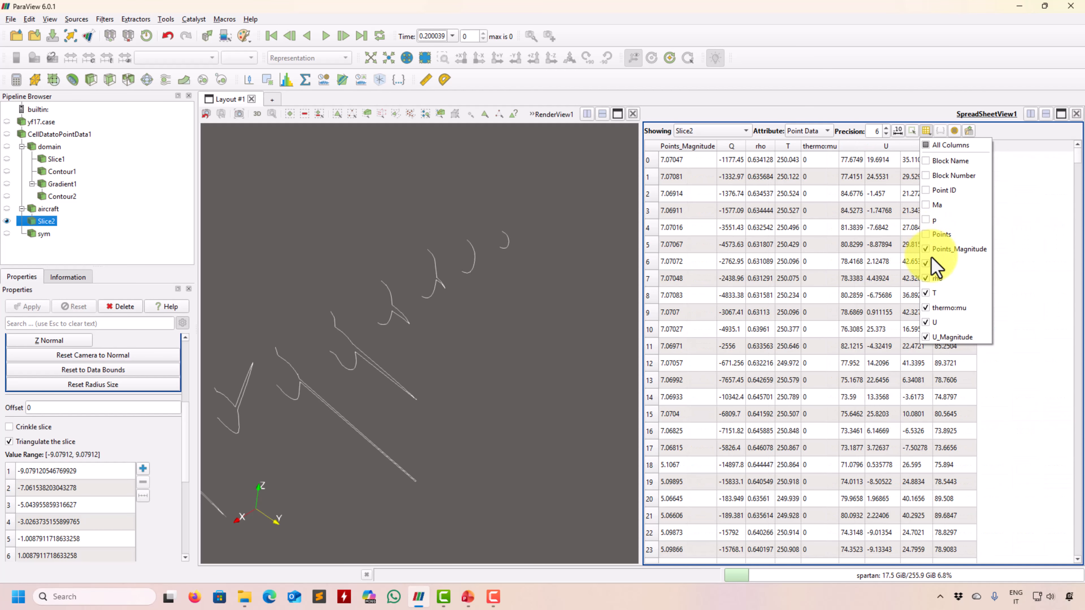
click(927, 234)
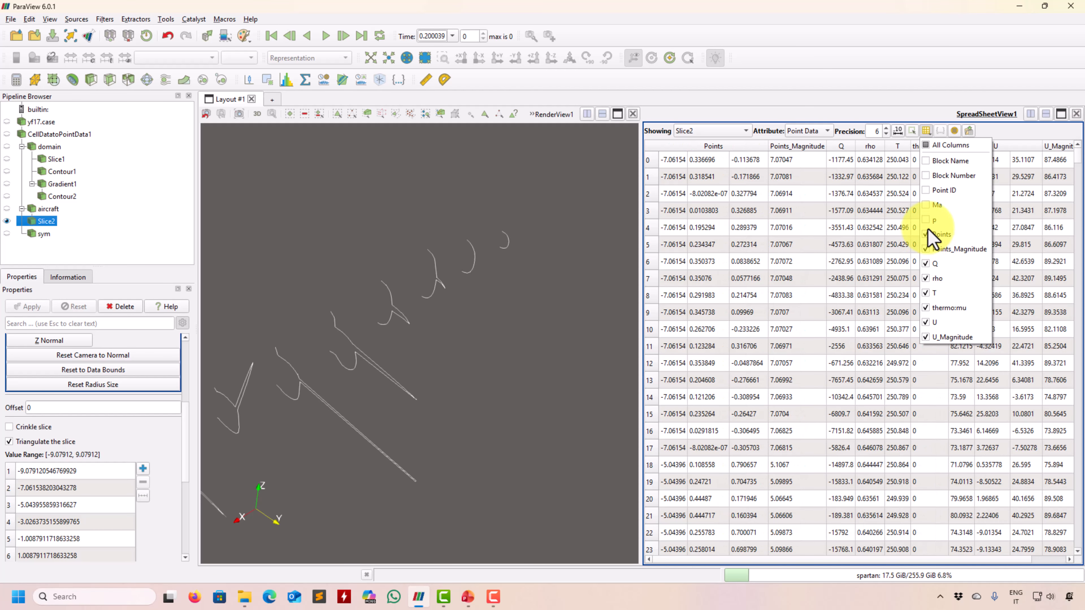
click(927, 220)
click(925, 197)
click(925, 195)
Show all columns of the slice data in the spreadsheet.
click(926, 131)
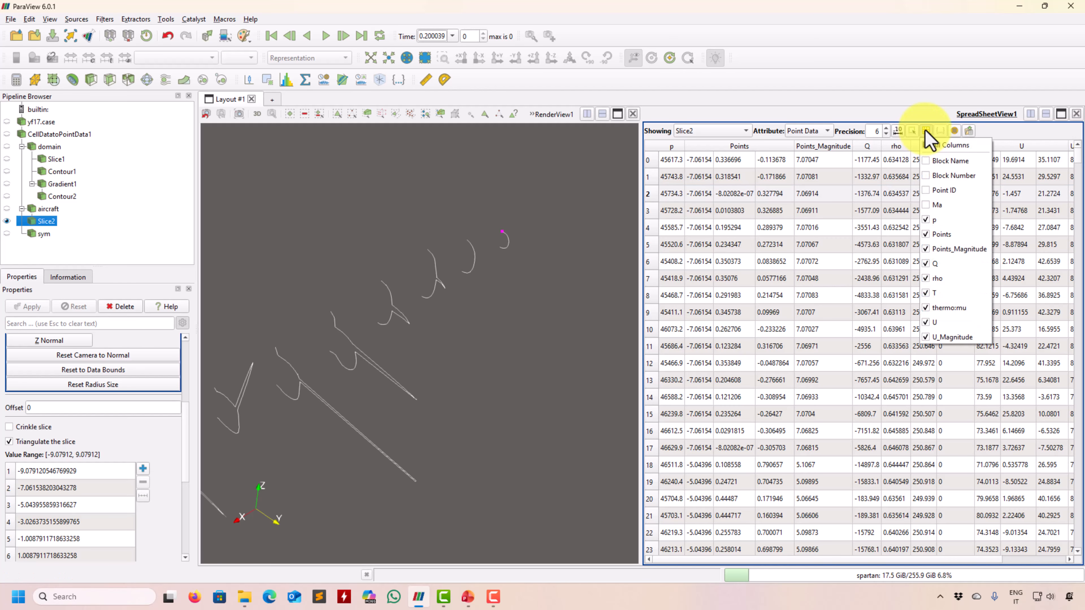
click(925, 146)
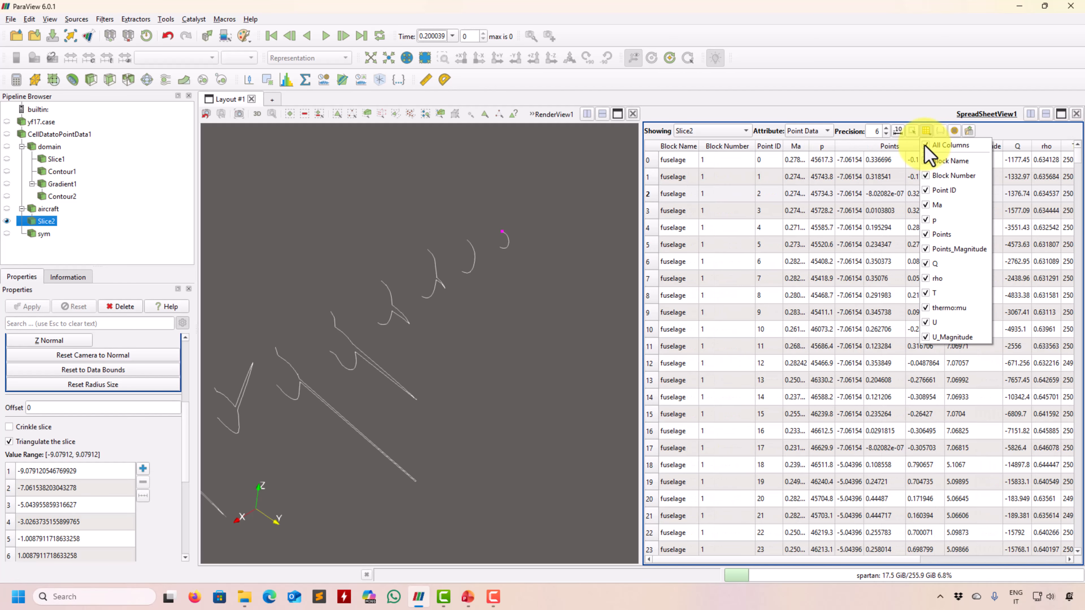
Switch the slice spreadsheet to Cell Data and review its list of available columns.
click(807, 131)
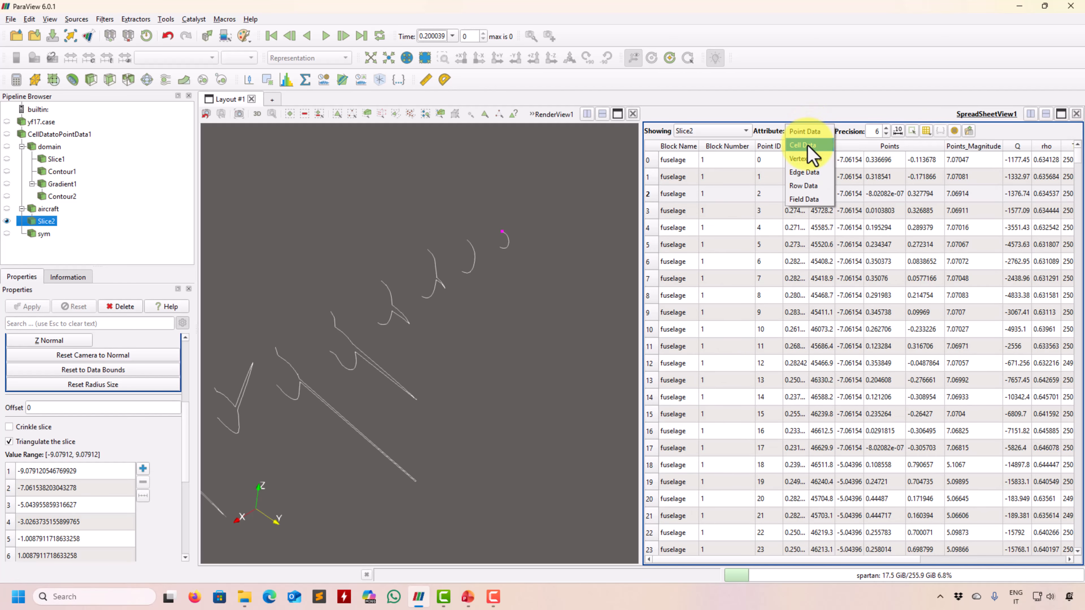
click(805, 145)
click(926, 132)
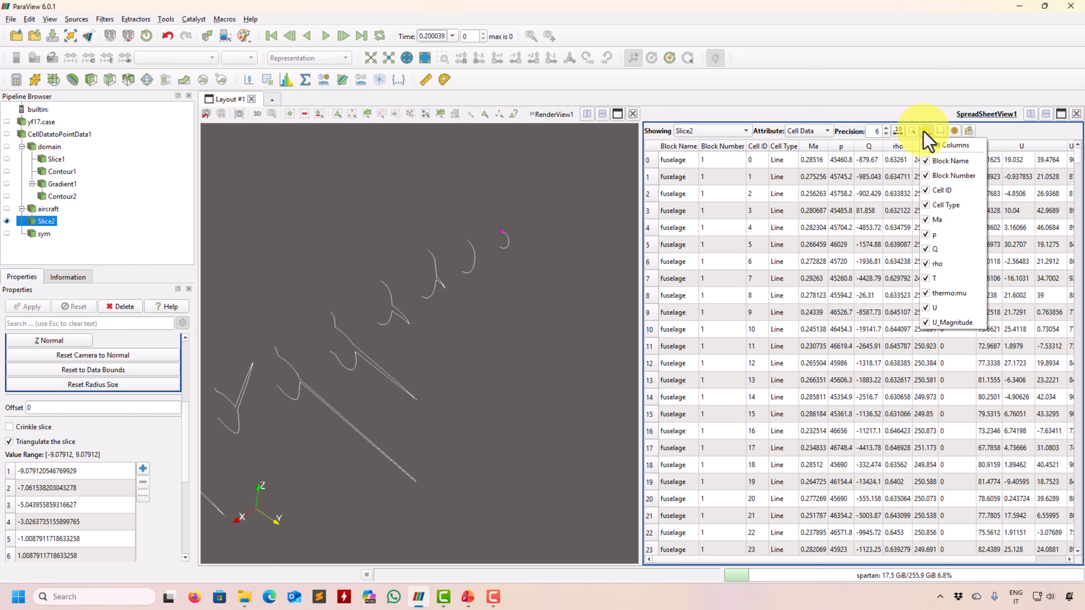
click(924, 131)
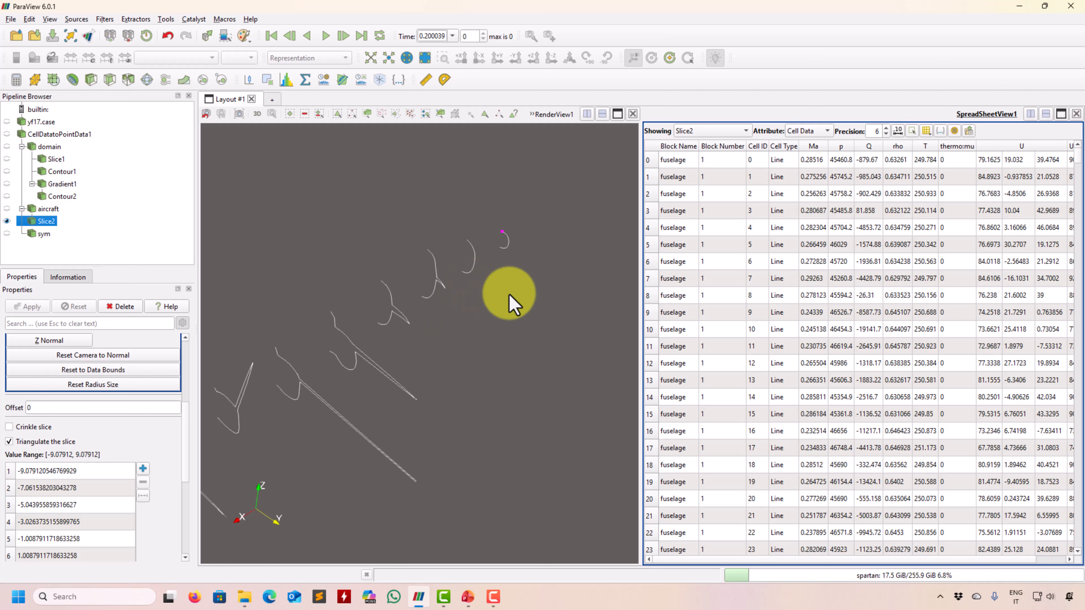
Pick fuselage cells such as 17 and 20 in the spreadsheet to locate them on the slice curves.
click(780, 262)
click(722, 397)
click(717, 448)
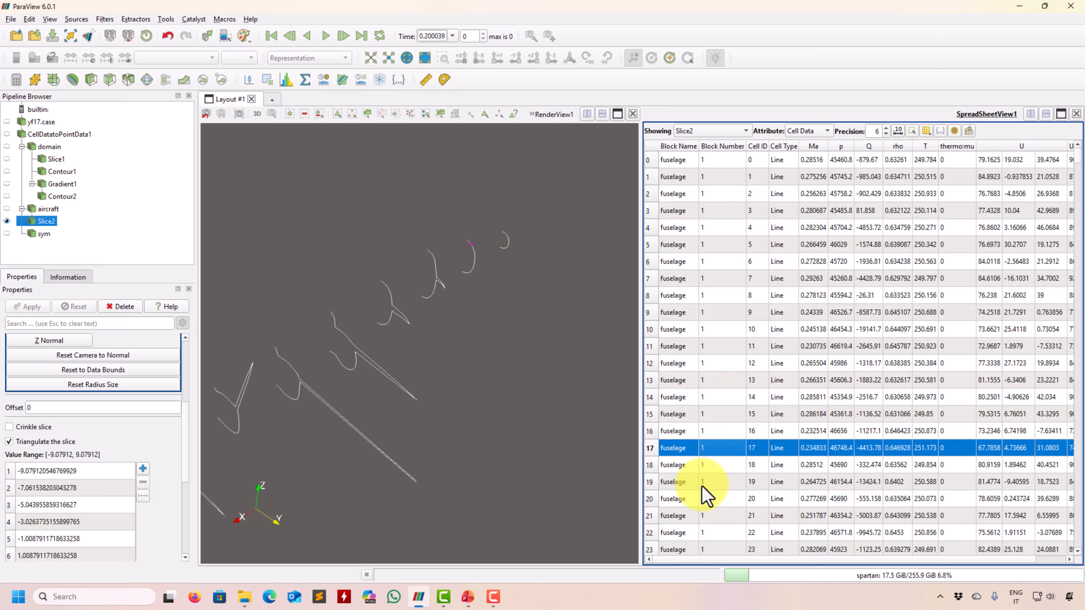
click(700, 499)
drag(485, 274, 539, 262)
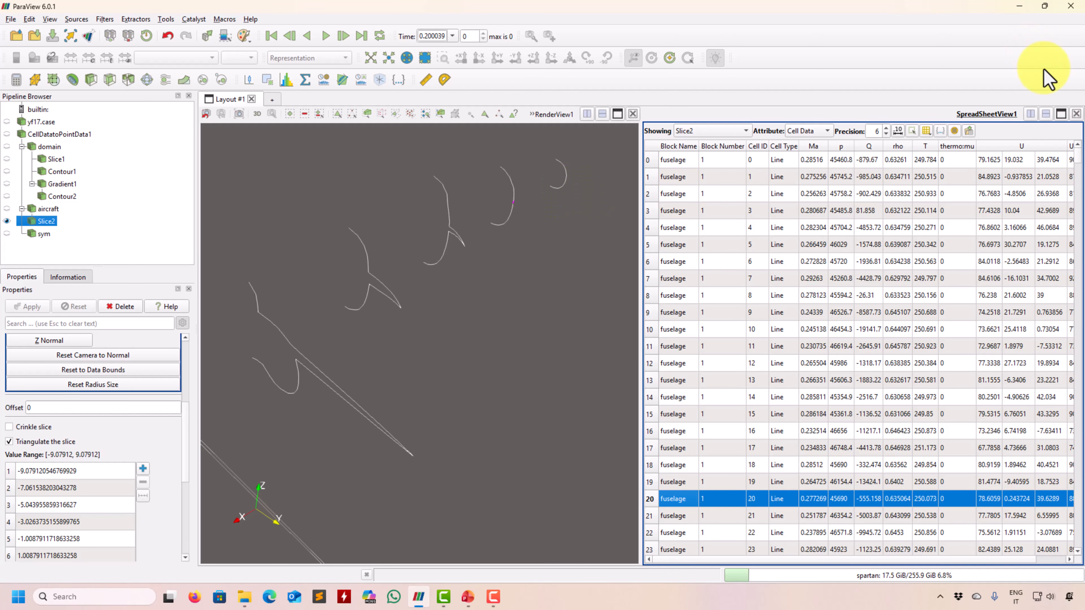
Close the spreadsheet view and delete the aircraft's slice filter, leaving the full aircraft surface displayed.
click(1076, 113)
click(658, 347)
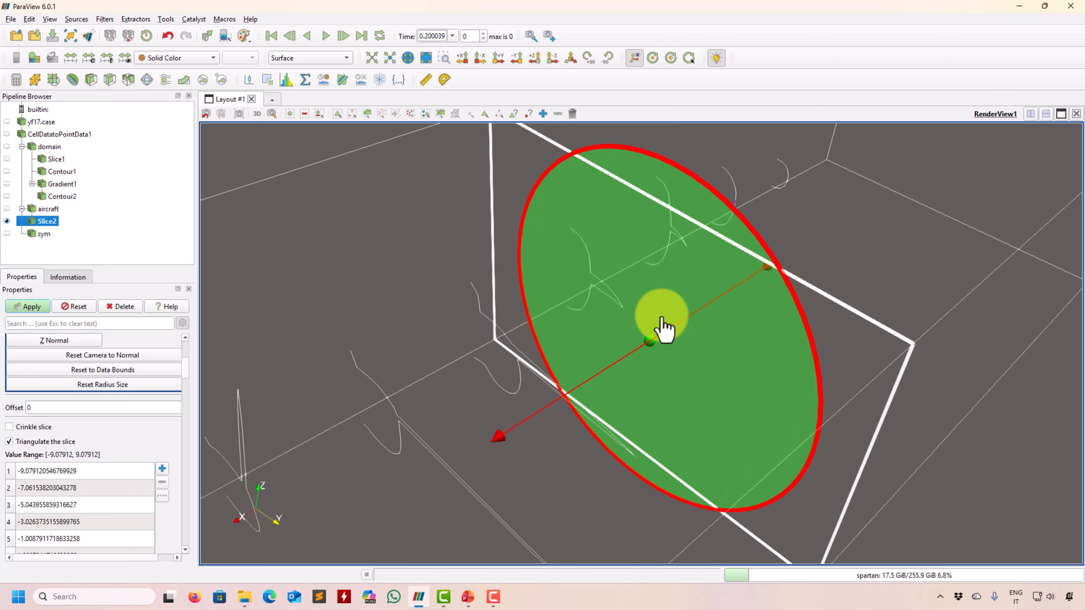
click(123, 307)
scroll(564, 222, down, 5)
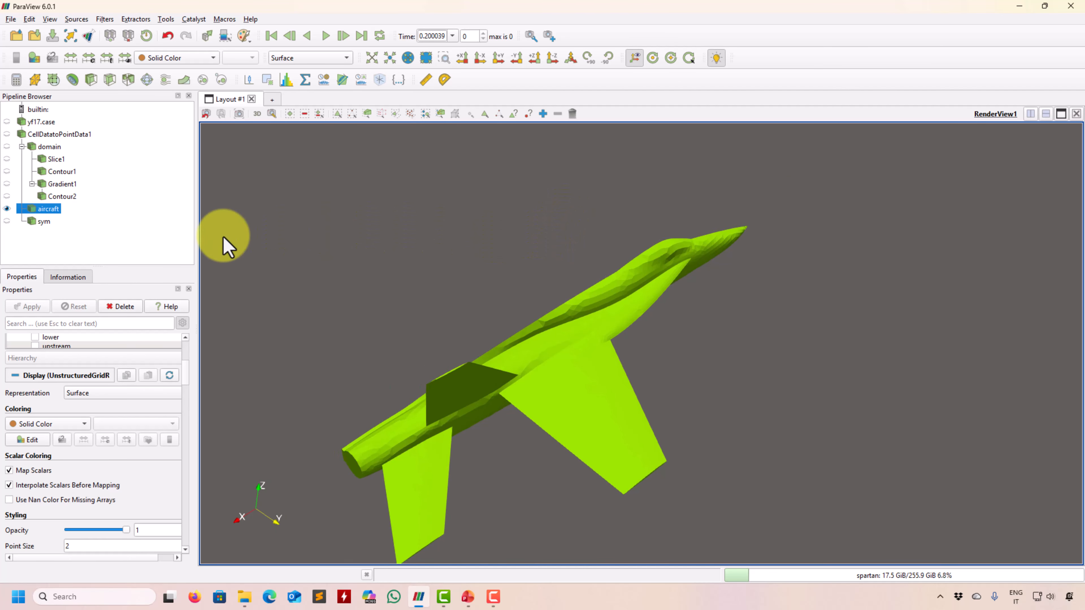
Clip the aircraft with an X-normal plane and color the clipped part with Solid Color.
click(96, 81)
click(29, 308)
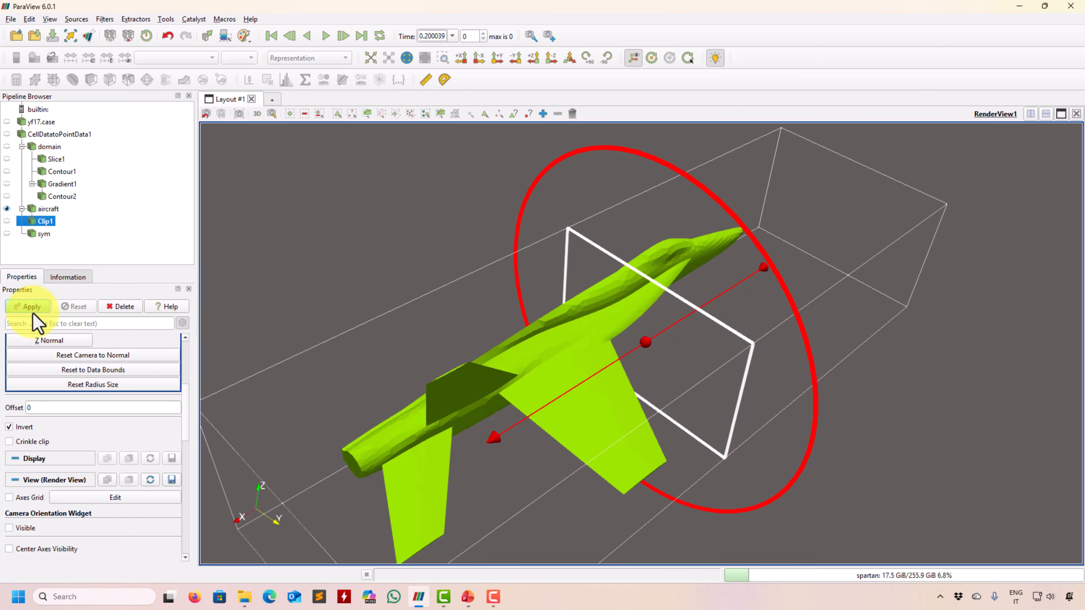
drag(286, 298, 231, 277)
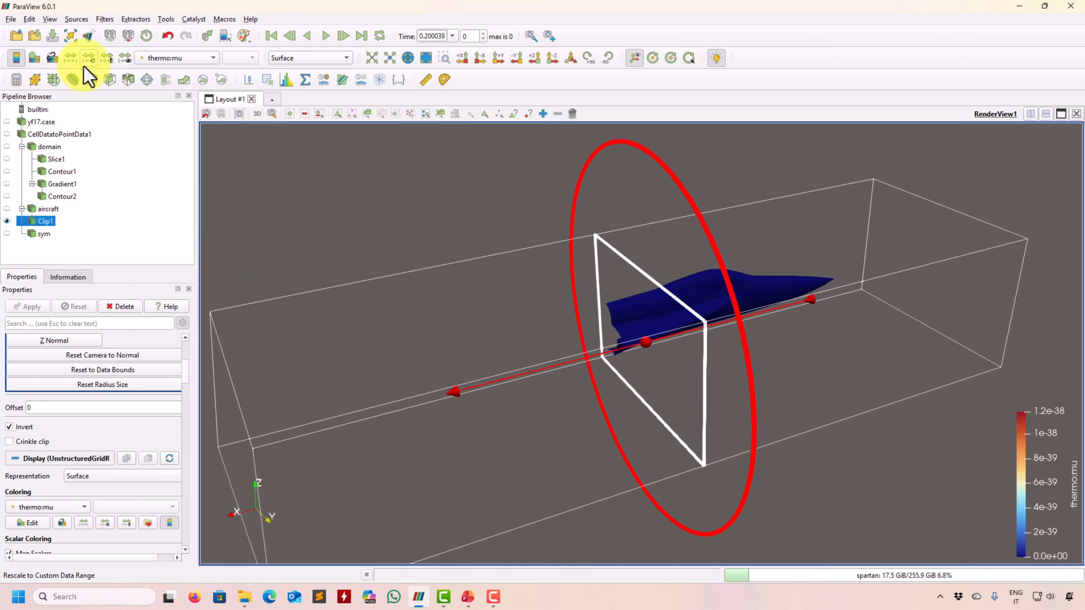
click(206, 57)
click(191, 10)
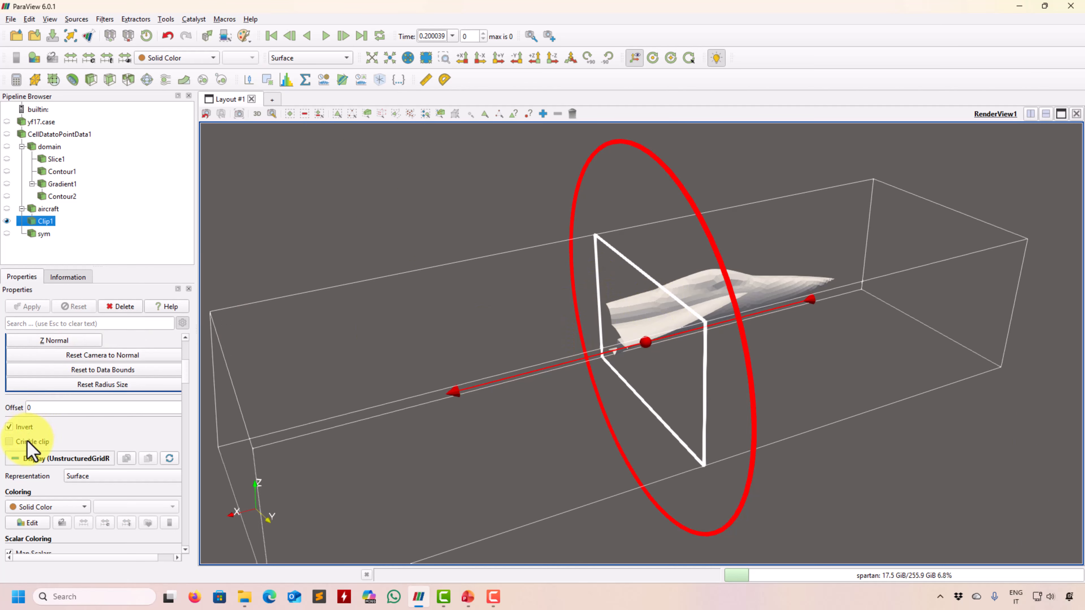
Turn off Invert on the aircraft clip to keep the rear part, and inspect the cut.
click(19, 429)
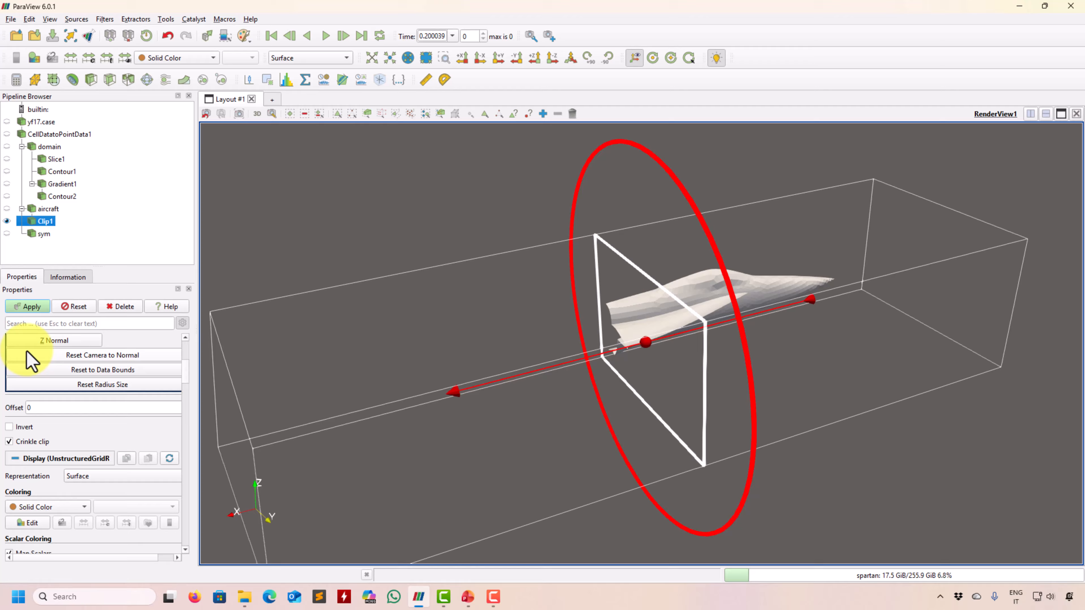
click(30, 306)
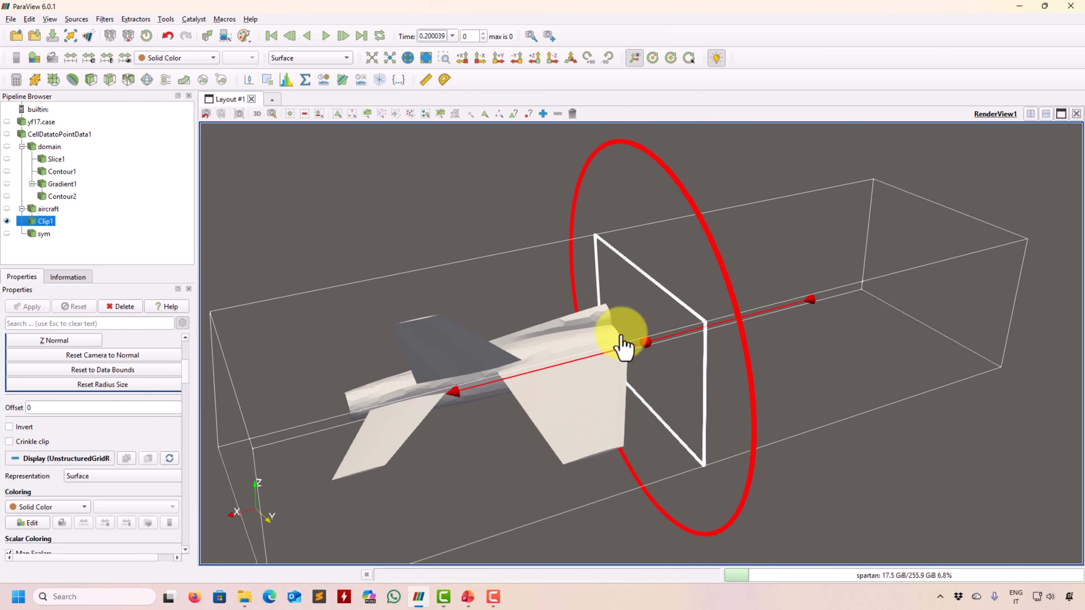
drag(368, 248, 77, 216)
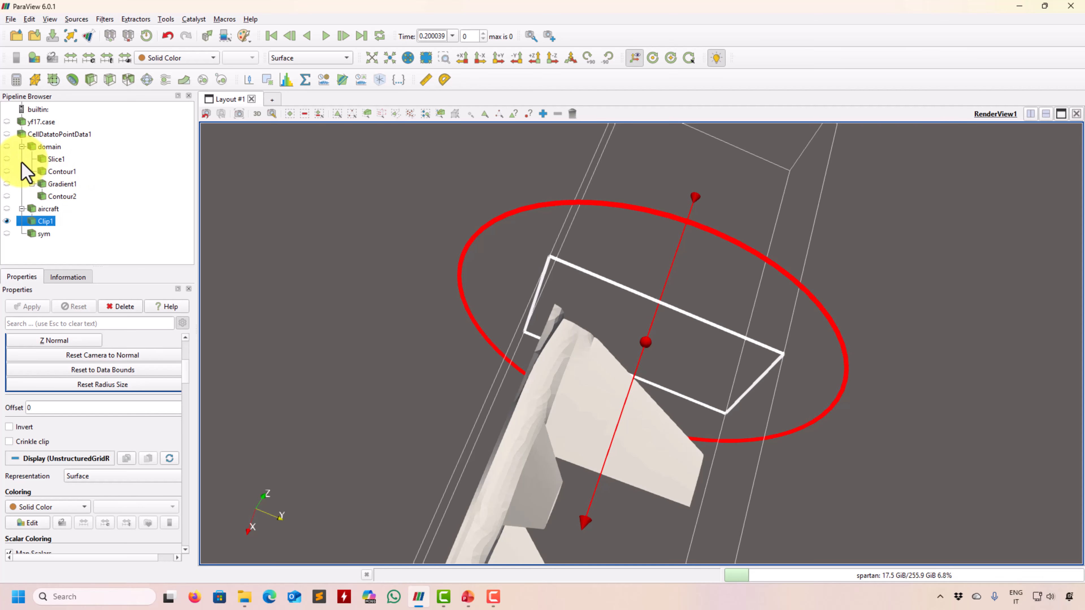
Show the domain's pressure slice beside the clipped aircraft and apply Crinkle slice to it.
click(7, 159)
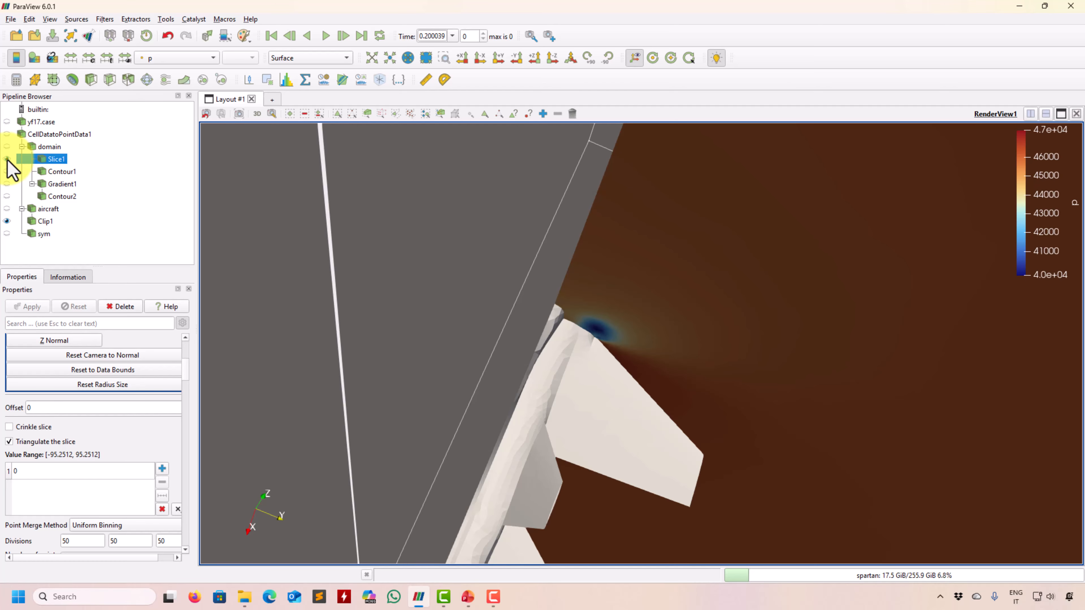
click(22, 428)
click(29, 308)
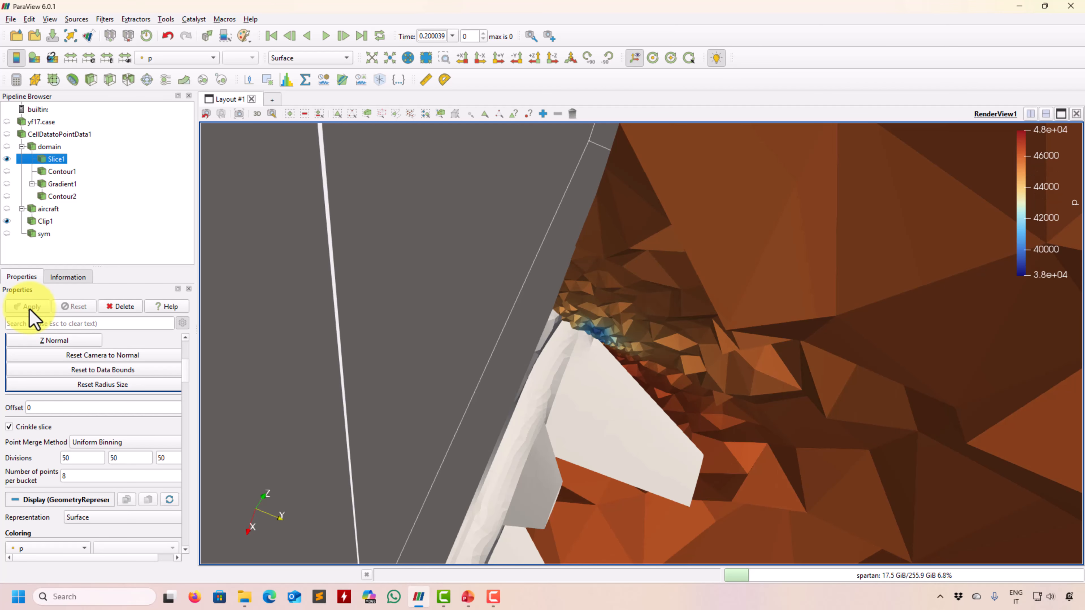
drag(259, 431, 194, 395)
Turn off Crinkle slice on the domain slice, then hide it and select the aircraft clip.
click(35, 426)
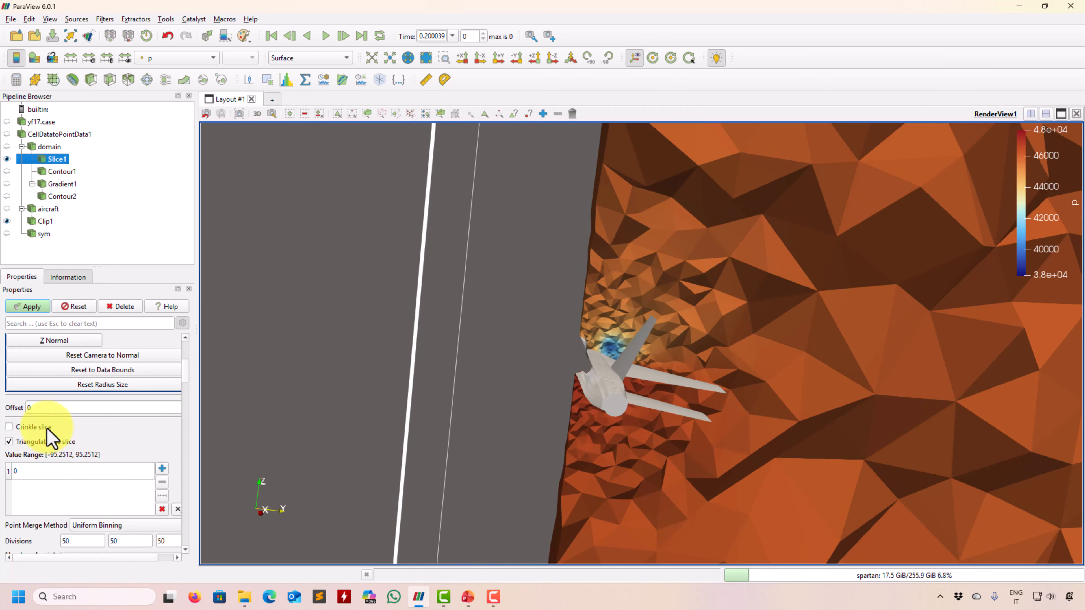
click(28, 306)
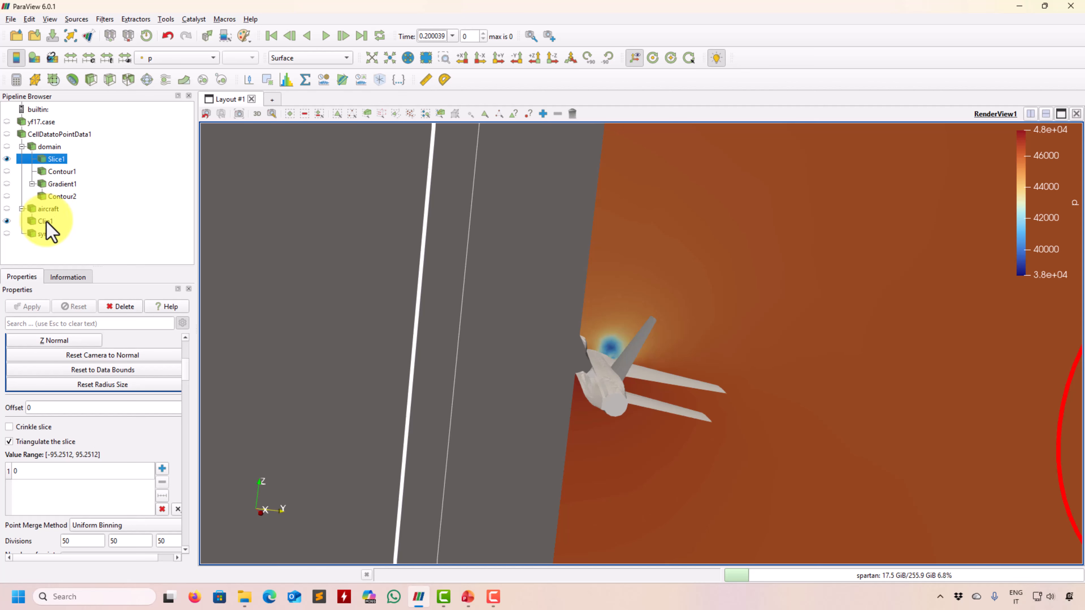
click(46, 221)
drag(258, 252, 8, 286)
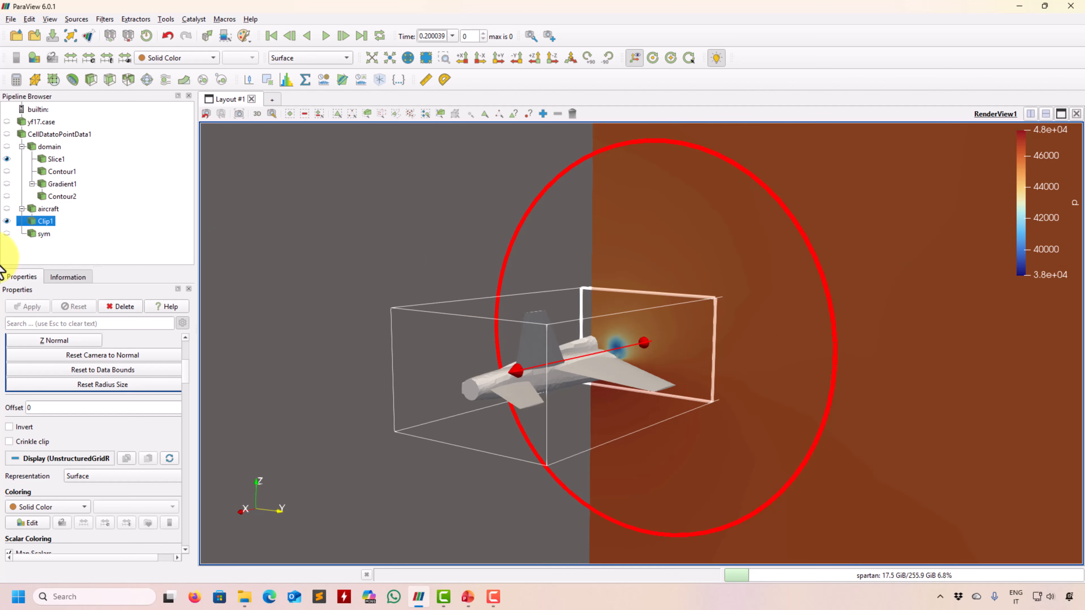
click(7, 159)
drag(319, 204, 197, 376)
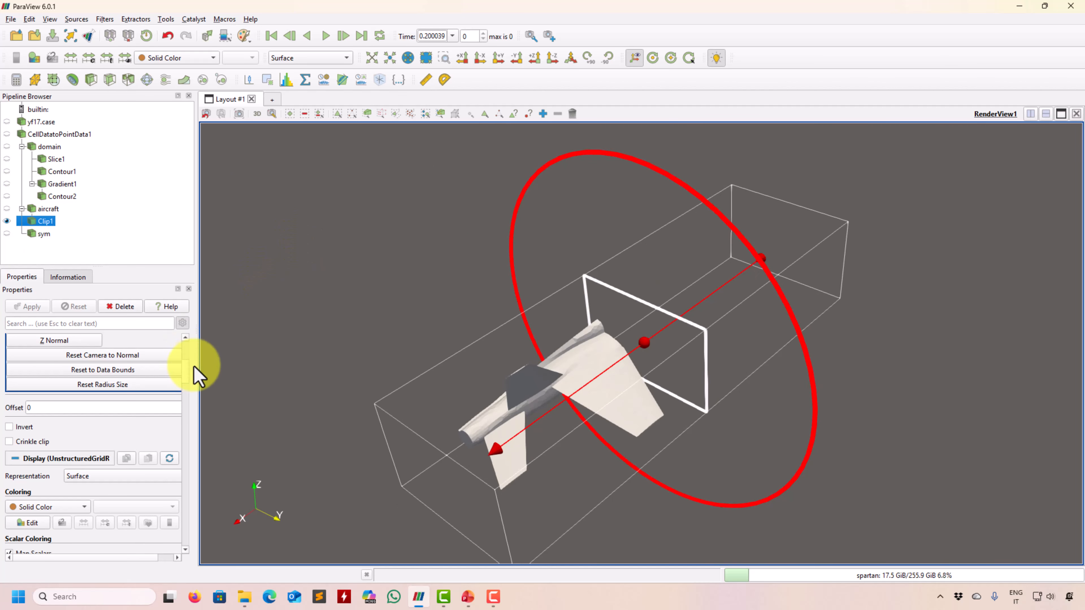
Change the aircraft clip type to Box and enable Invert to keep the geometry inside the box.
scroll(187, 373, up, 5)
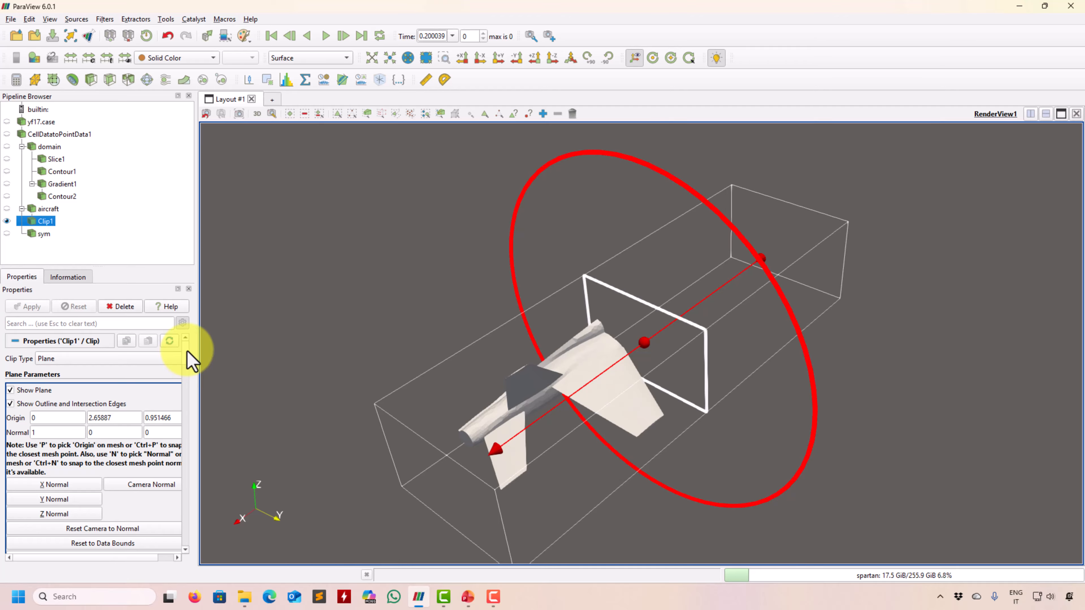
scroll(191, 360, down, 6)
scroll(188, 384, down, 3)
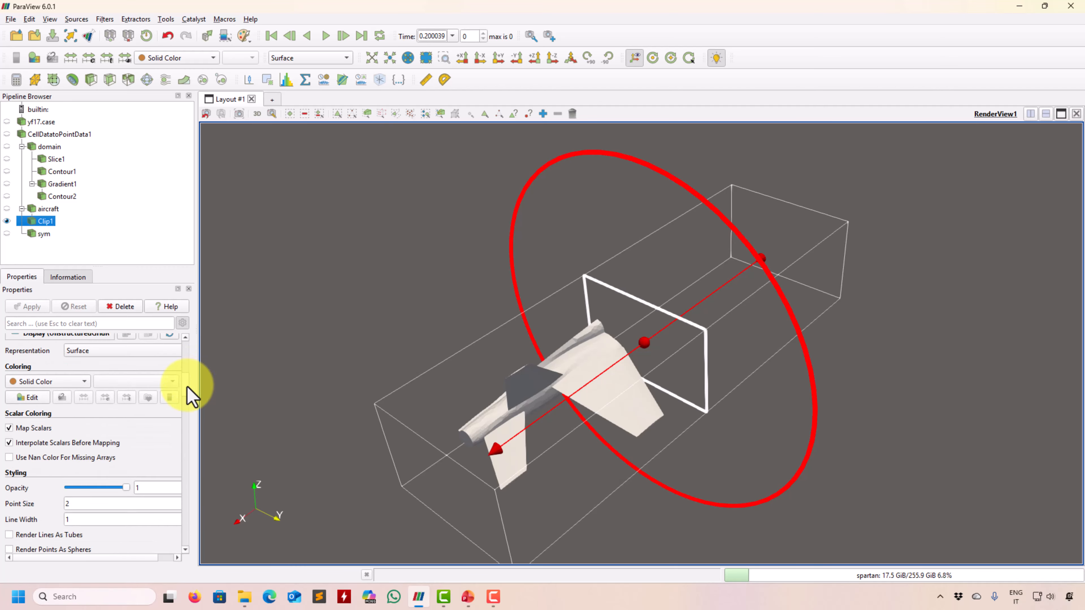
scroll(193, 342, up, 10)
click(157, 359)
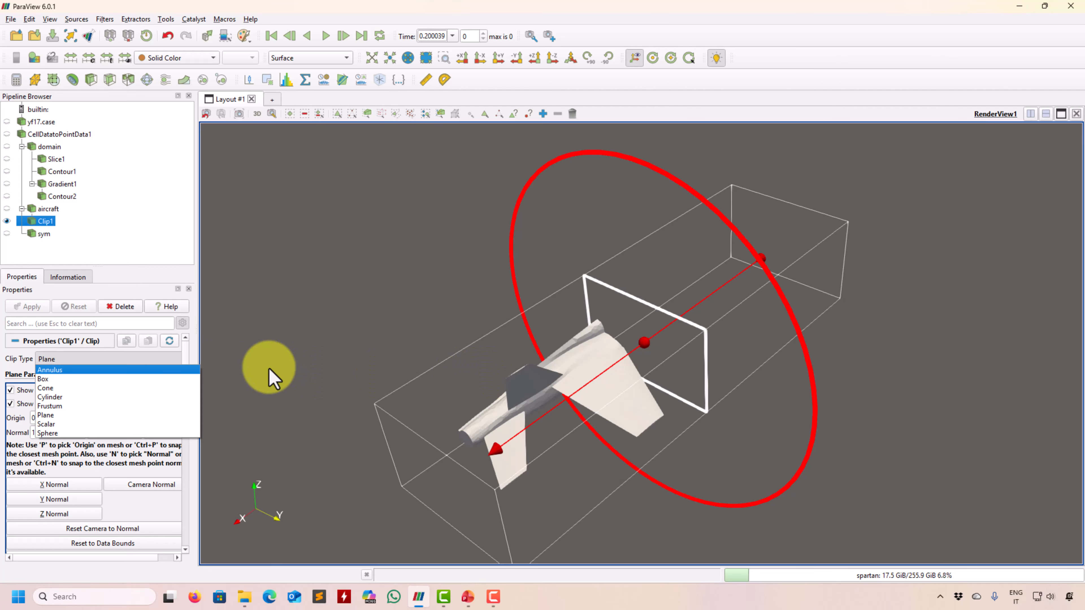
click(61, 379)
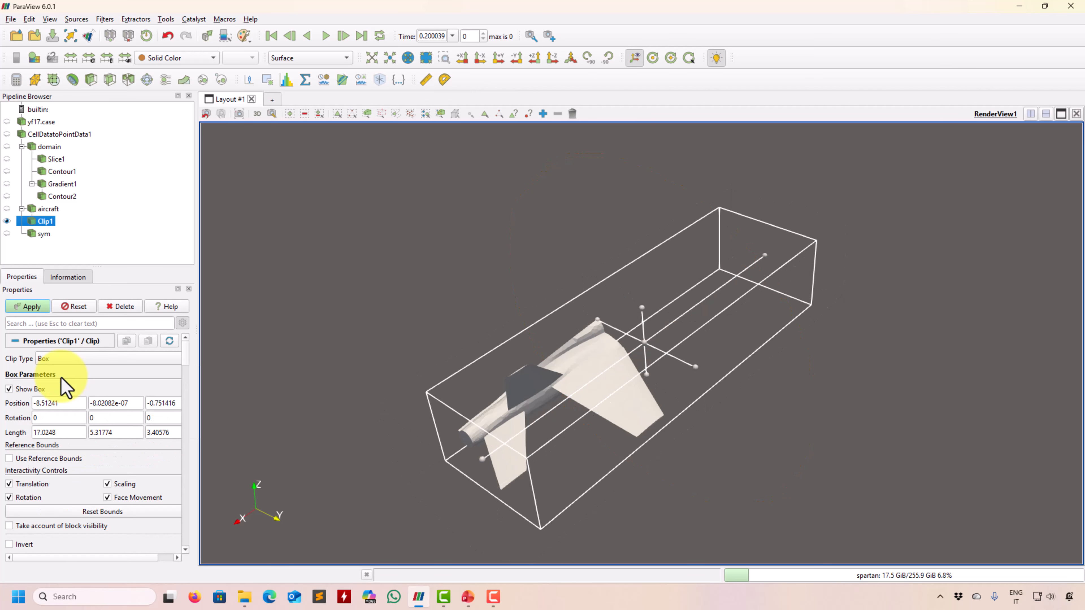
click(36, 310)
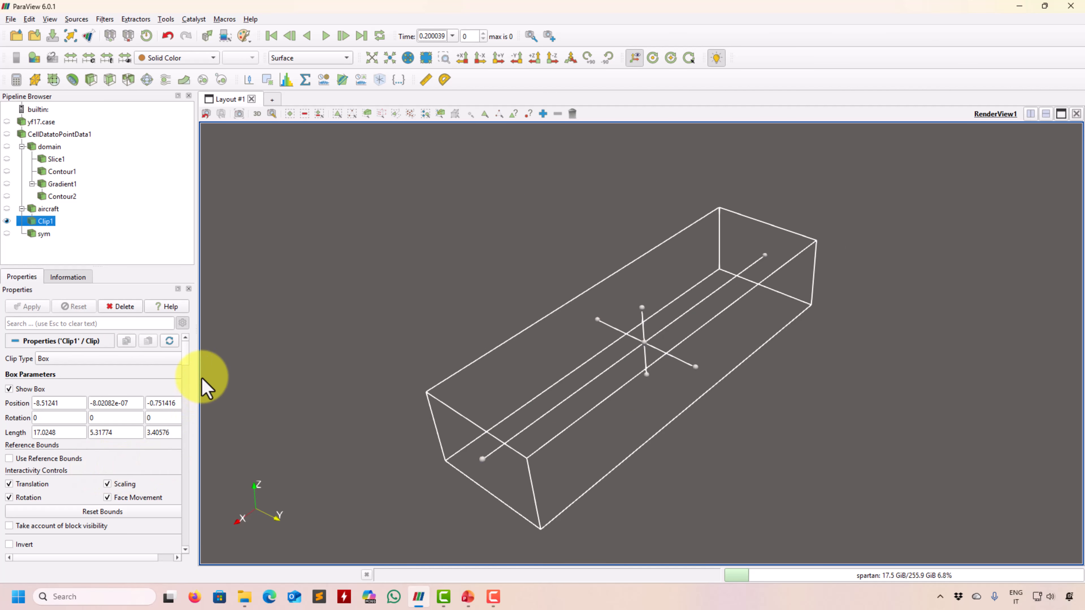
scroll(184, 363, down, 5)
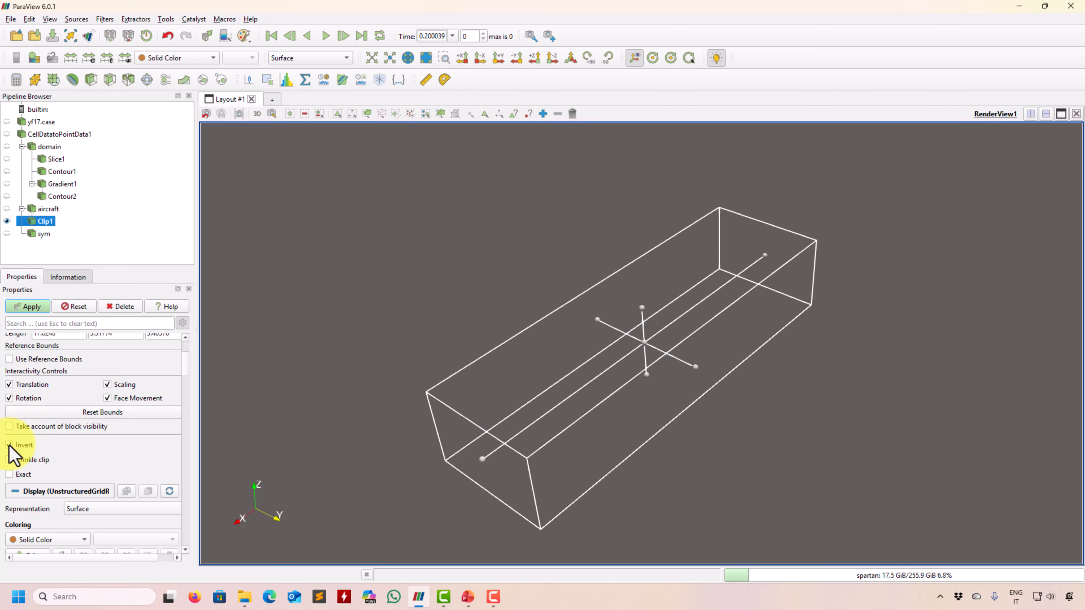
click(36, 308)
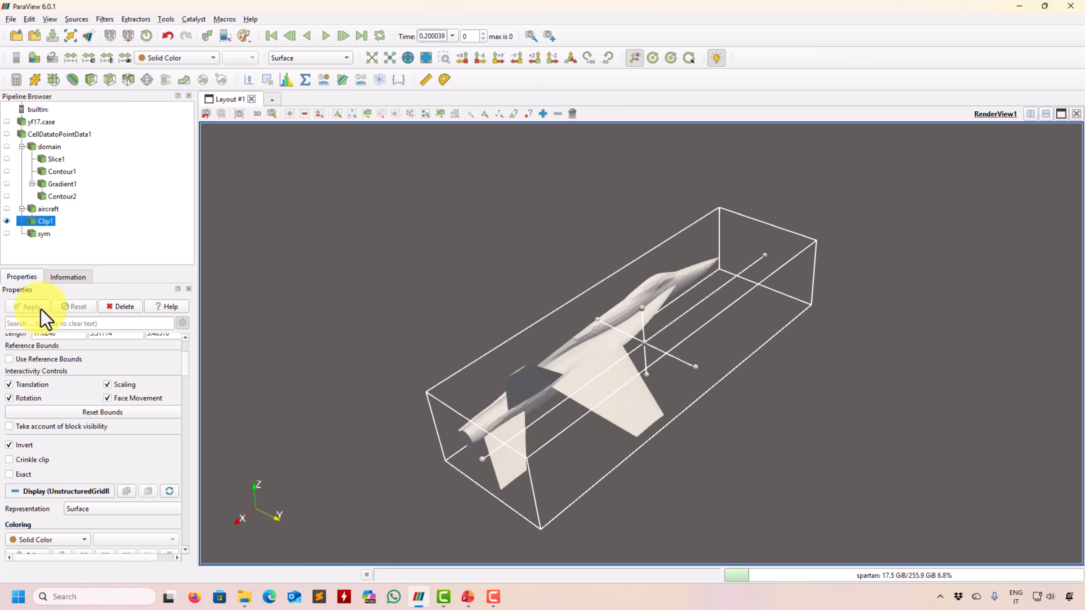
Narrow the clip box from the wingtip side so it cuts off the outer wing, and apply it.
click(699, 372)
drag(700, 376, 635, 356)
click(26, 308)
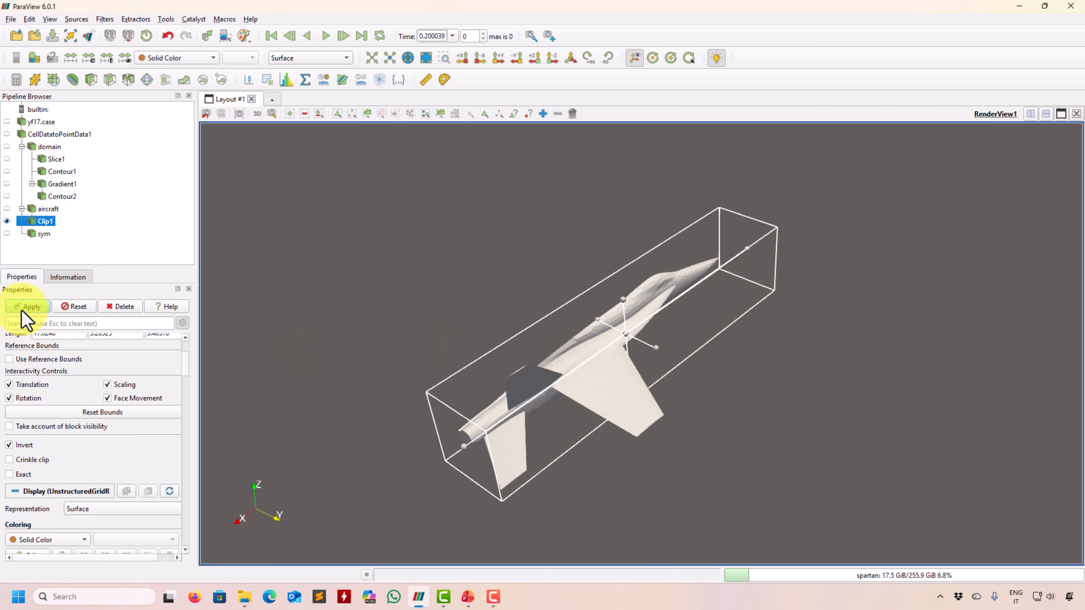
Shorten the clip box from both ends to enclose the mid-fuselage, apply it and inspect the clipped section.
drag(321, 332, 390, 347)
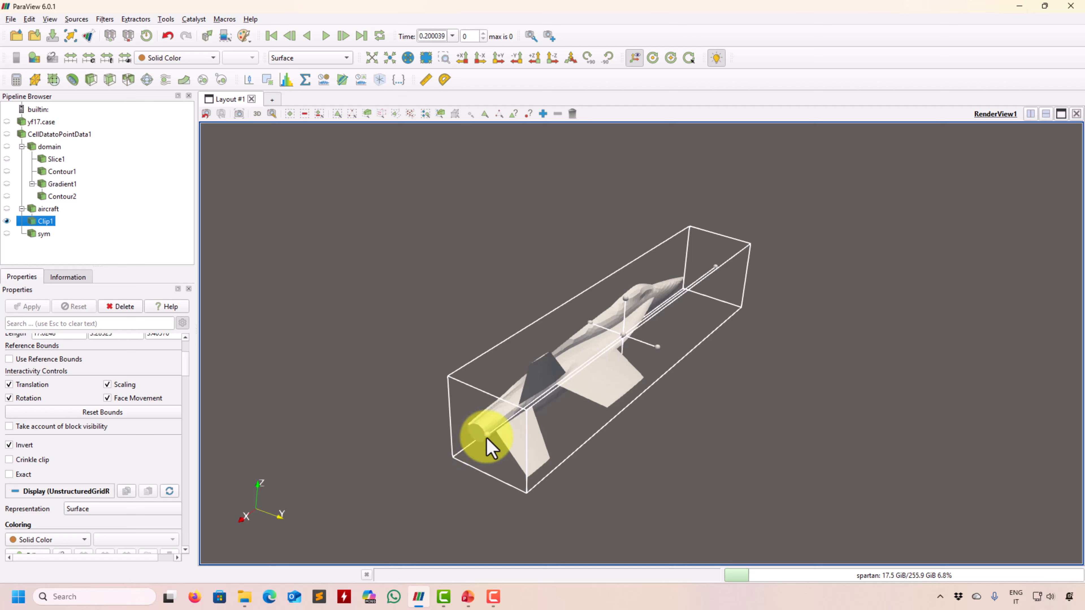
drag(487, 437, 576, 363)
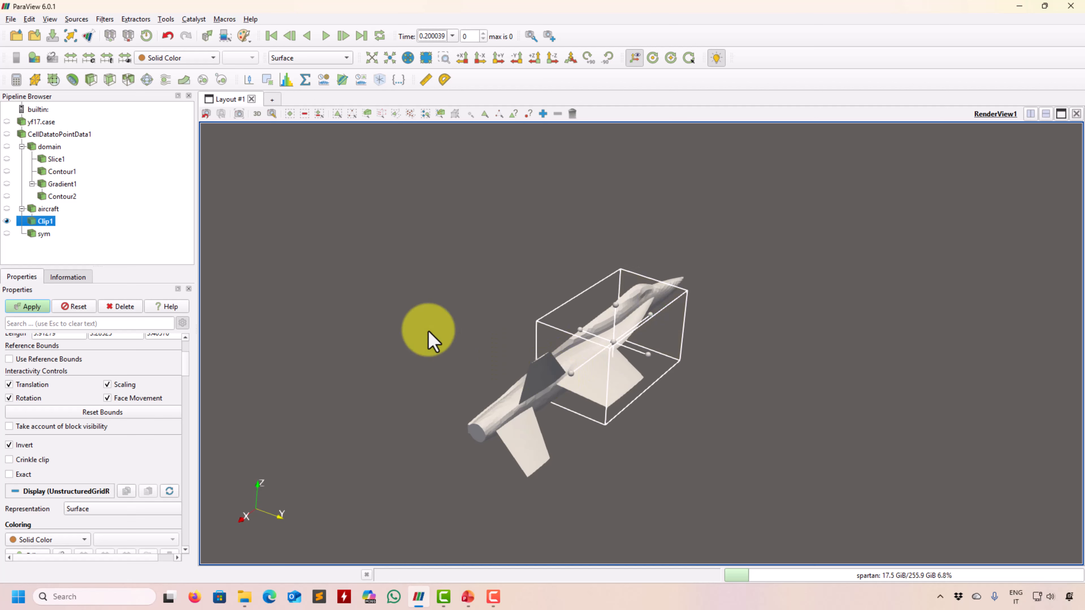
click(21, 308)
drag(322, 279, 182, 407)
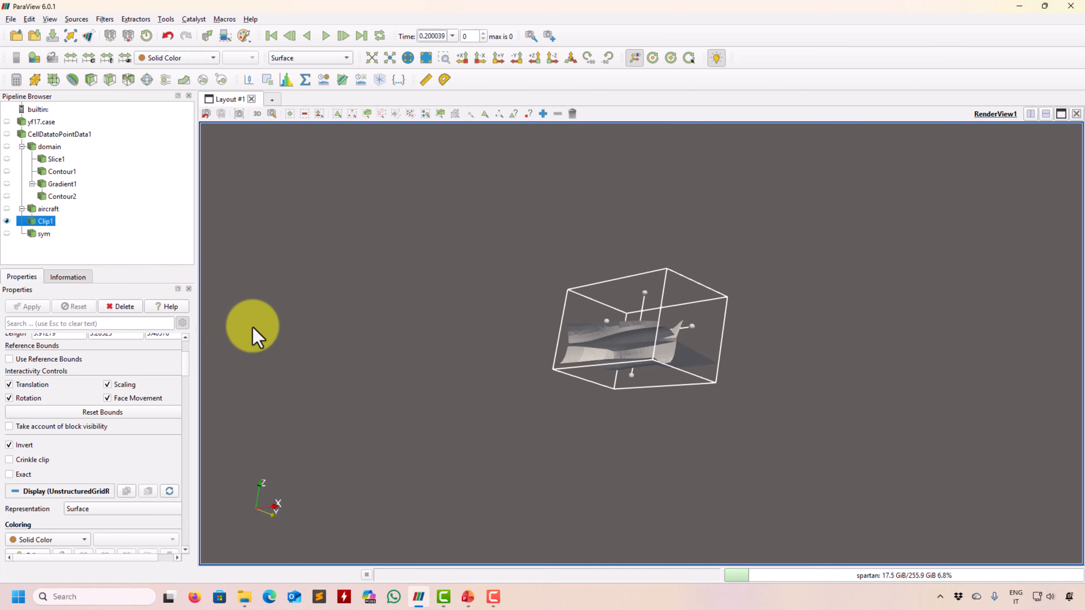
Hide the box-clipped aircraft, then show the full aircraft and the domain, with the domain selected for clipping.
click(7, 221)
click(7, 209)
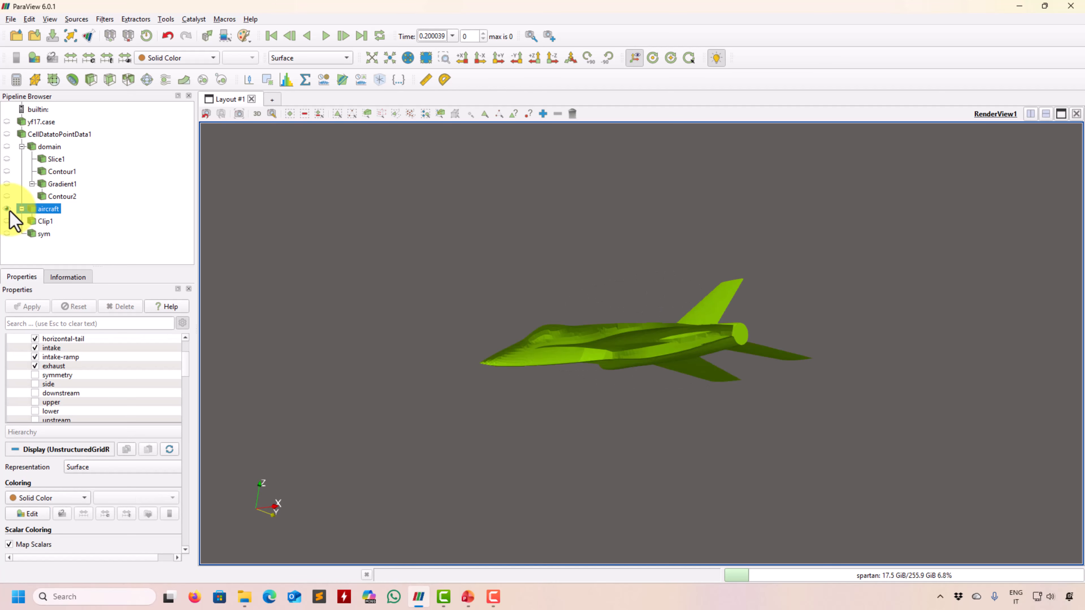
click(10, 146)
click(7, 146)
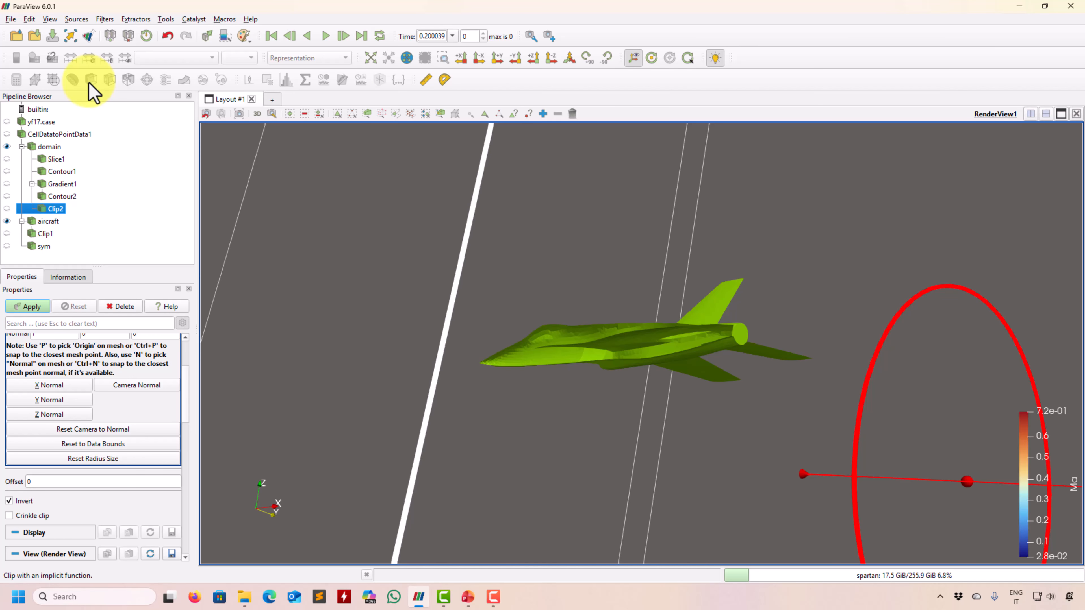
Clip the domain with a plane around the aircraft, keeping Invert on and enabling Crinkle clip.
click(30, 306)
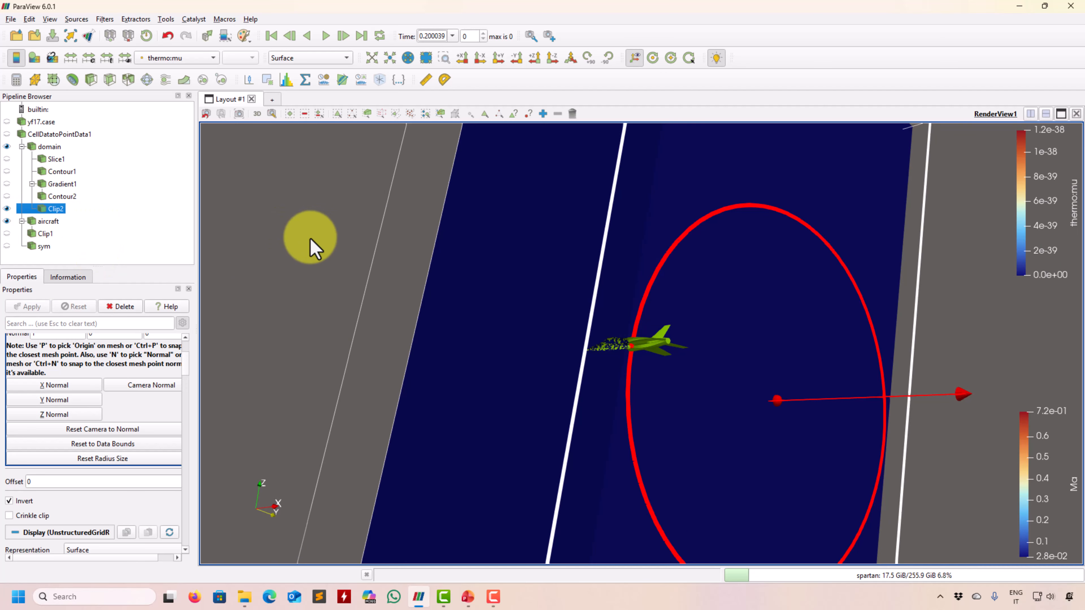
drag(310, 243, 258, 317)
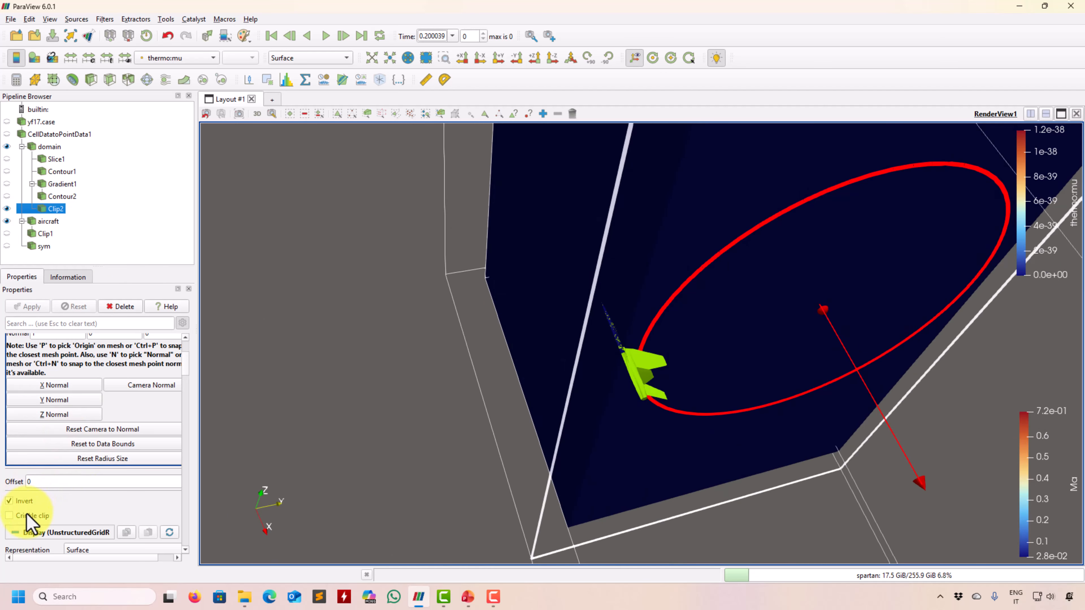
click(25, 305)
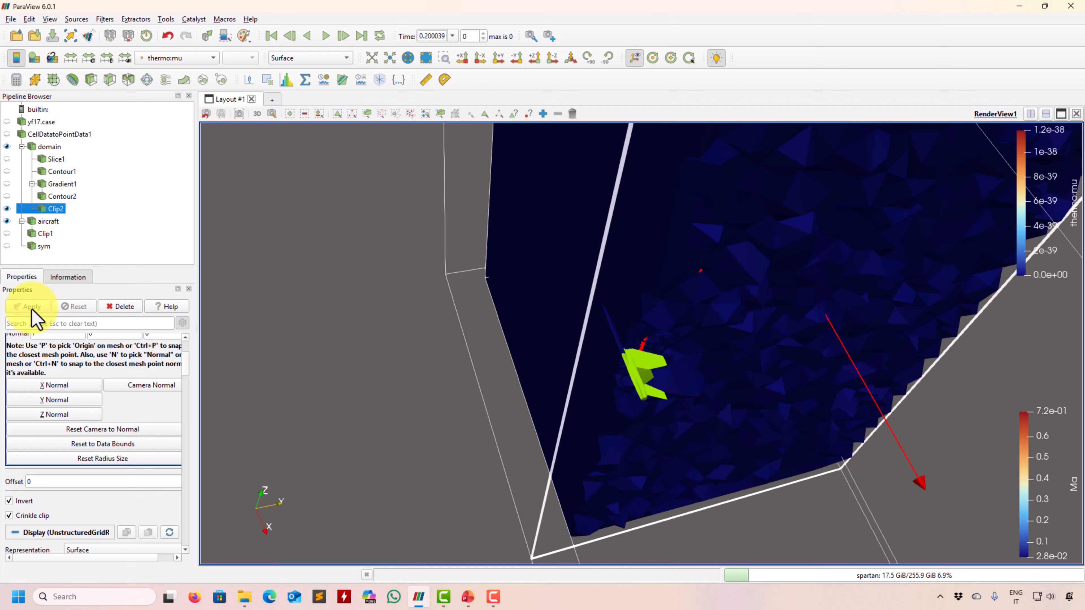
Turn off Crinkle clip for the domain clip, change its clip type to Sphere, and apply.
click(25, 517)
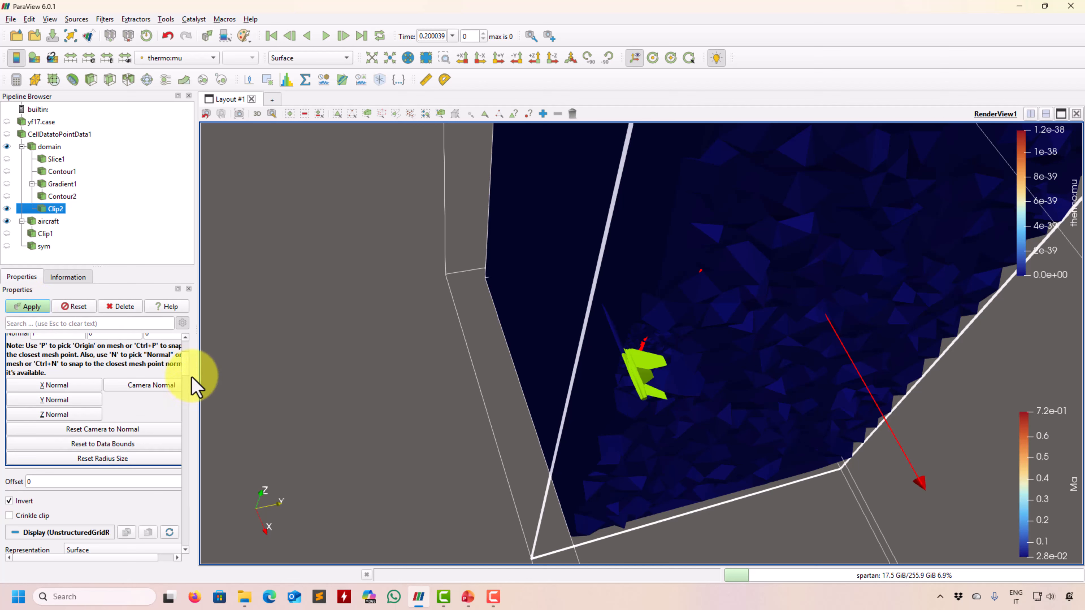
scroll(192, 367, up, 4)
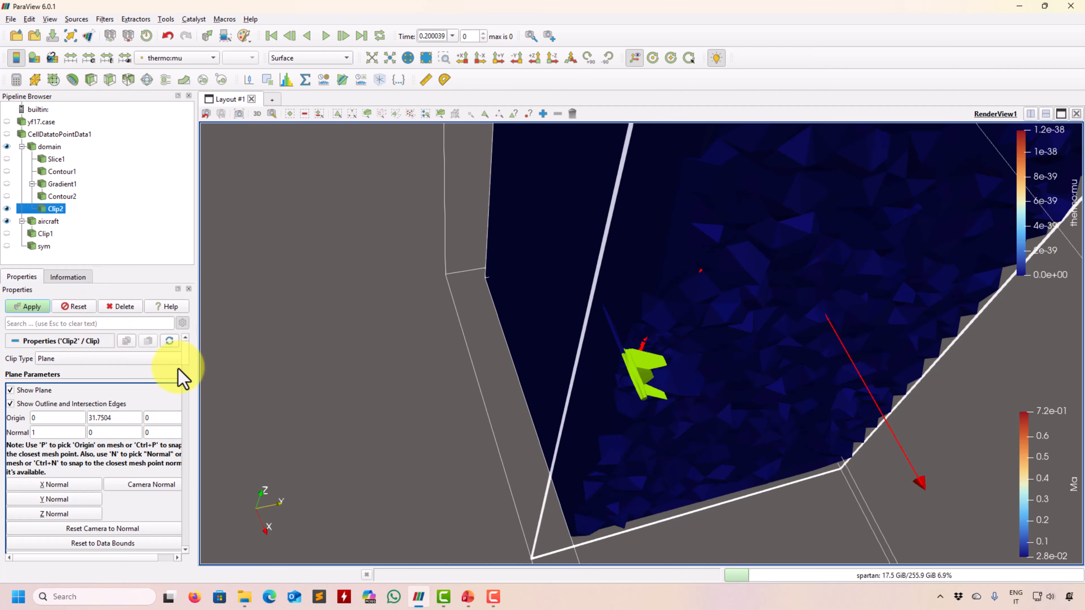
click(174, 359)
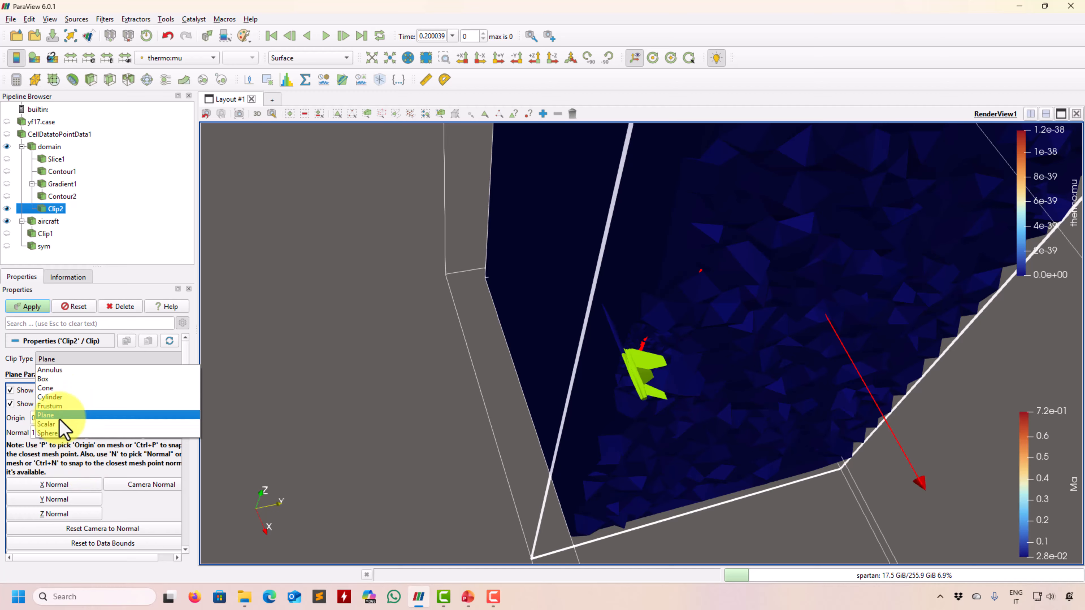
click(60, 433)
click(31, 309)
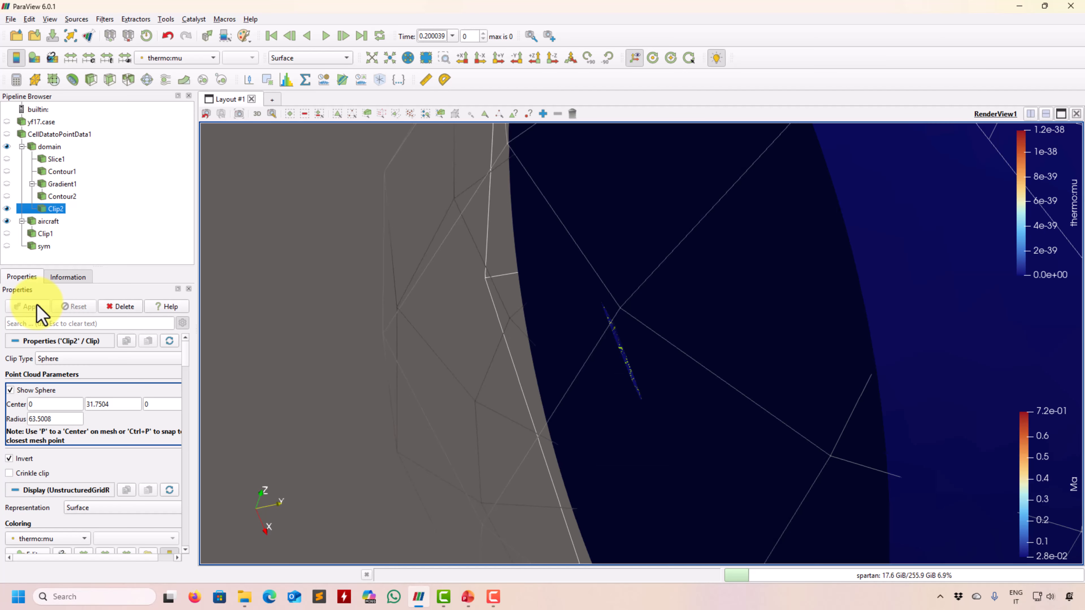
Move the clip sphere to about (-4.86, 35.85, 4.57), set its radius to 20, apply, and hide the sphere outline.
drag(411, 424, 438, 364)
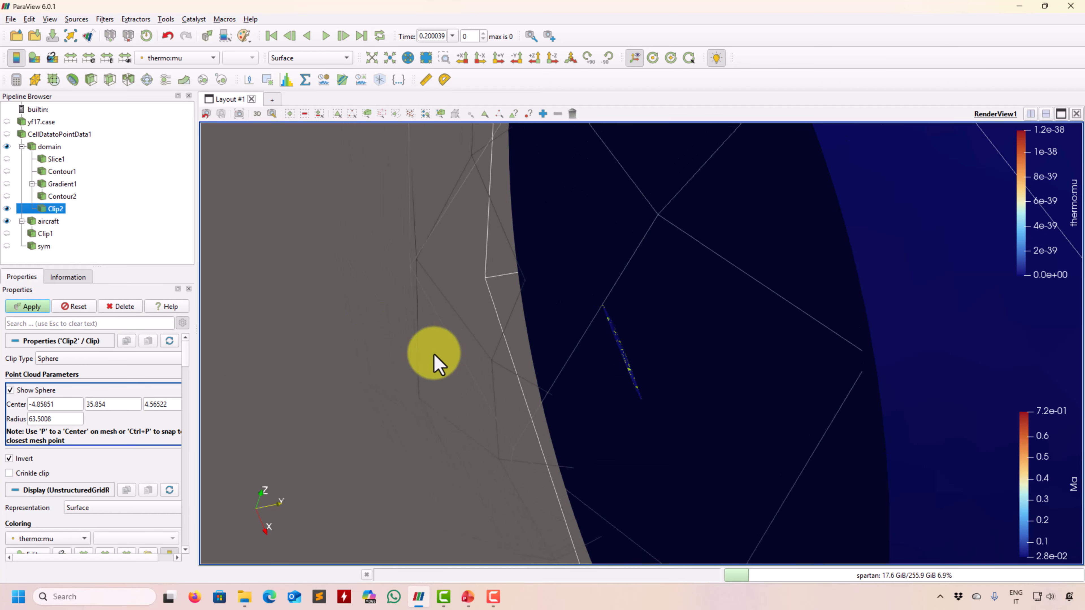
double_click(62, 418)
text(6)
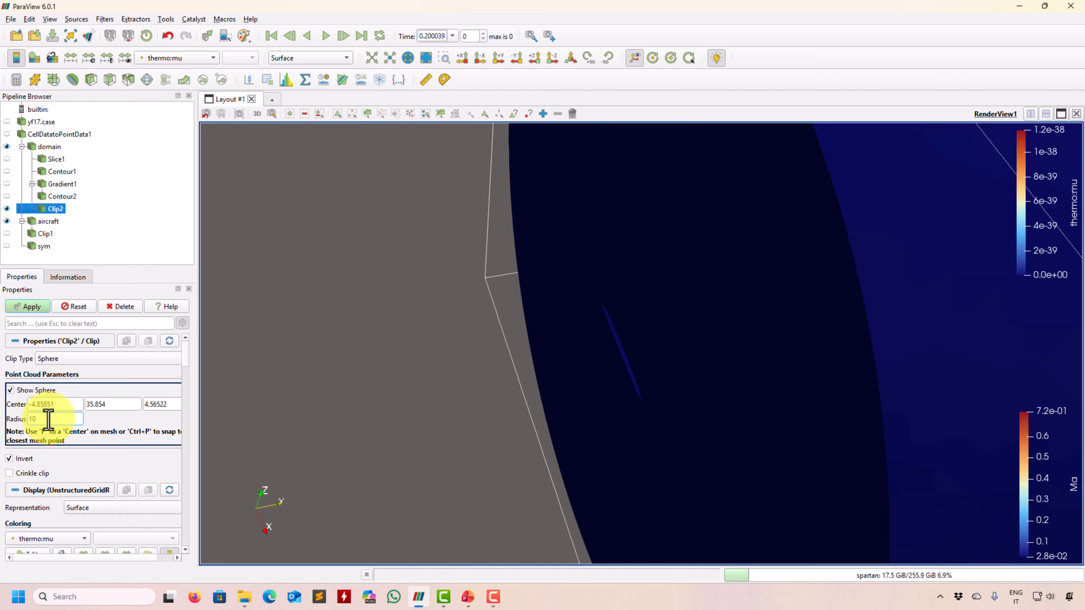
click(28, 307)
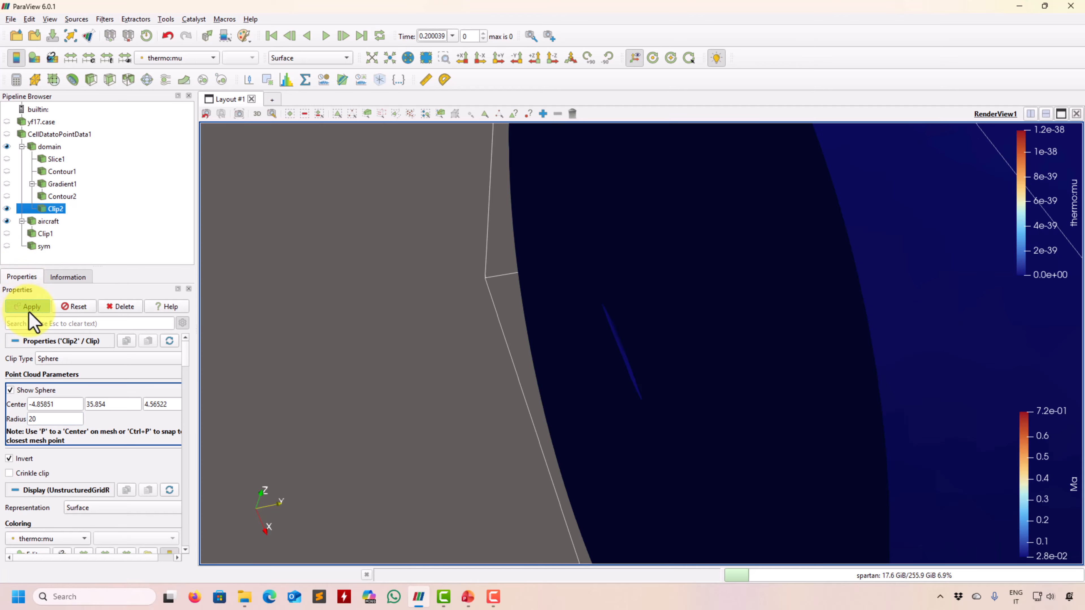
drag(345, 369, 736, 344)
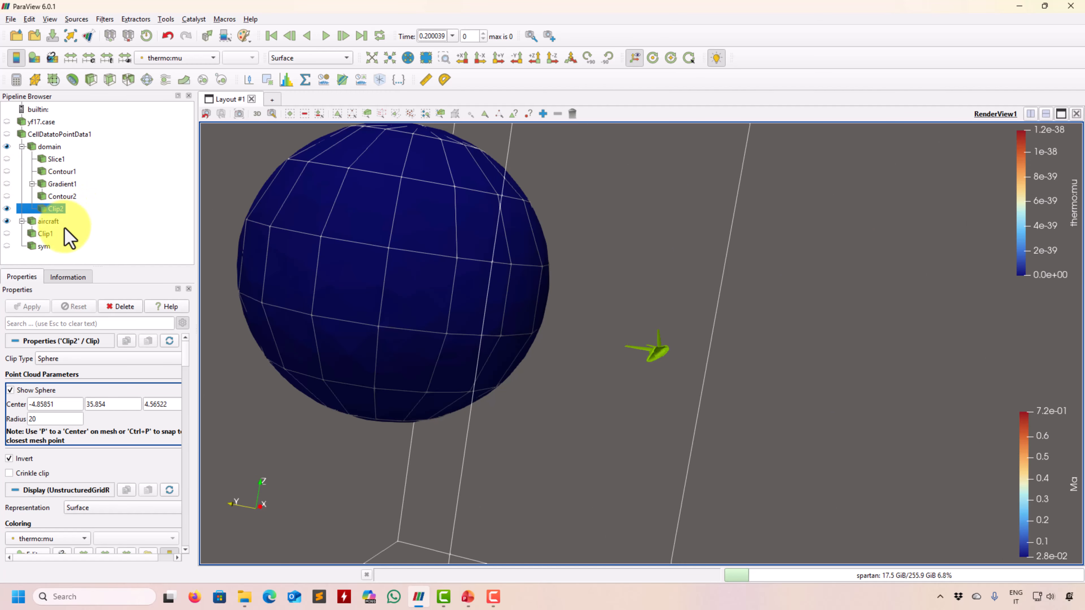
click(52, 390)
drag(488, 450, 425, 438)
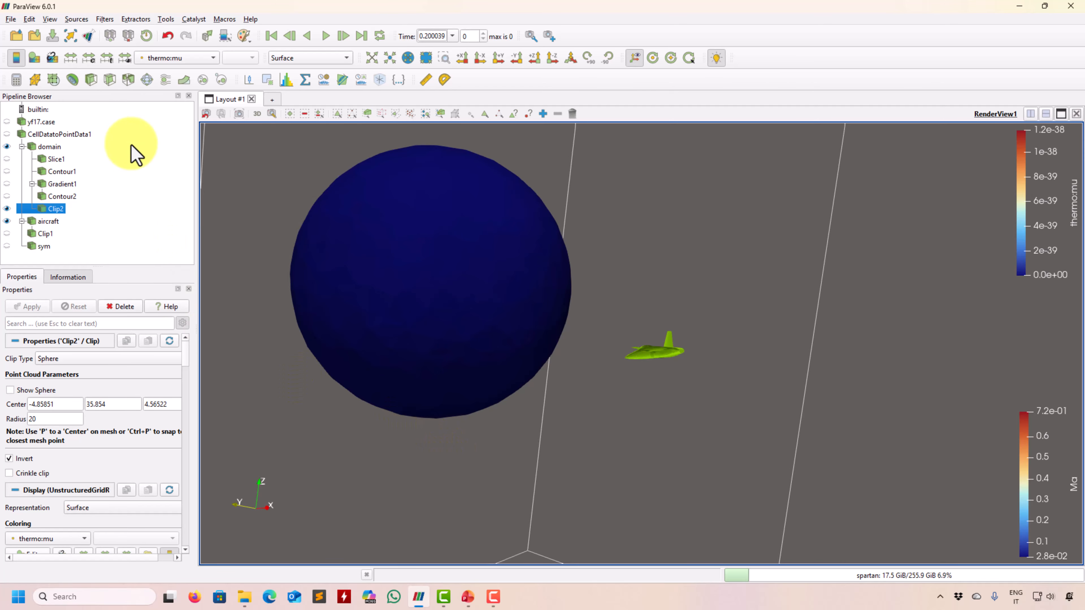
Slice the spherical clip with an X-normal plane through its center and color the slice by U magnitude.
click(108, 83)
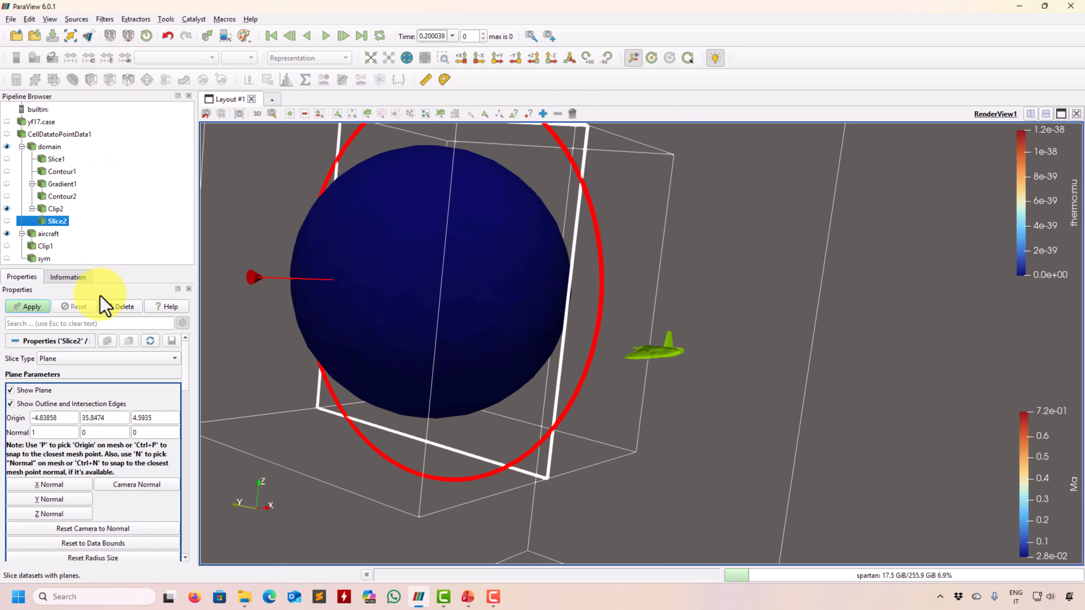
click(38, 308)
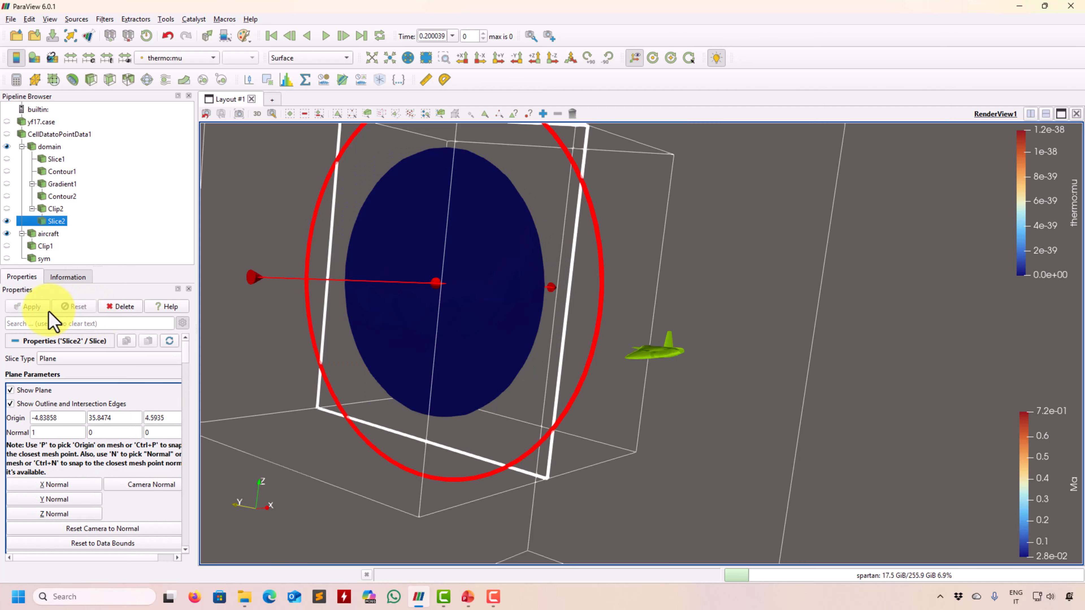
click(370, 376)
click(177, 56)
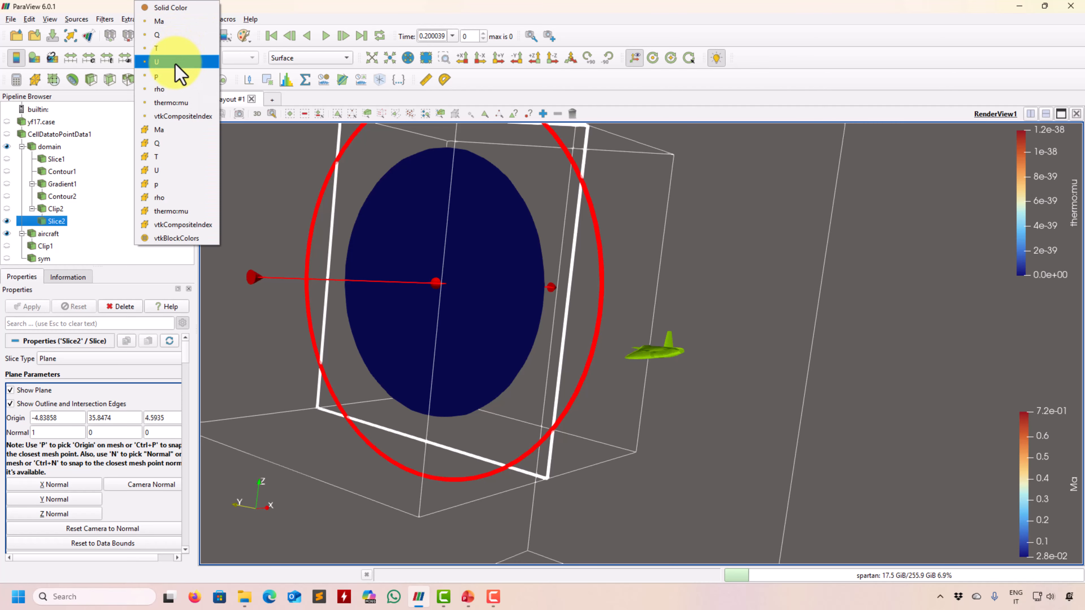
click(226, 187)
drag(899, 423, 249, 175)
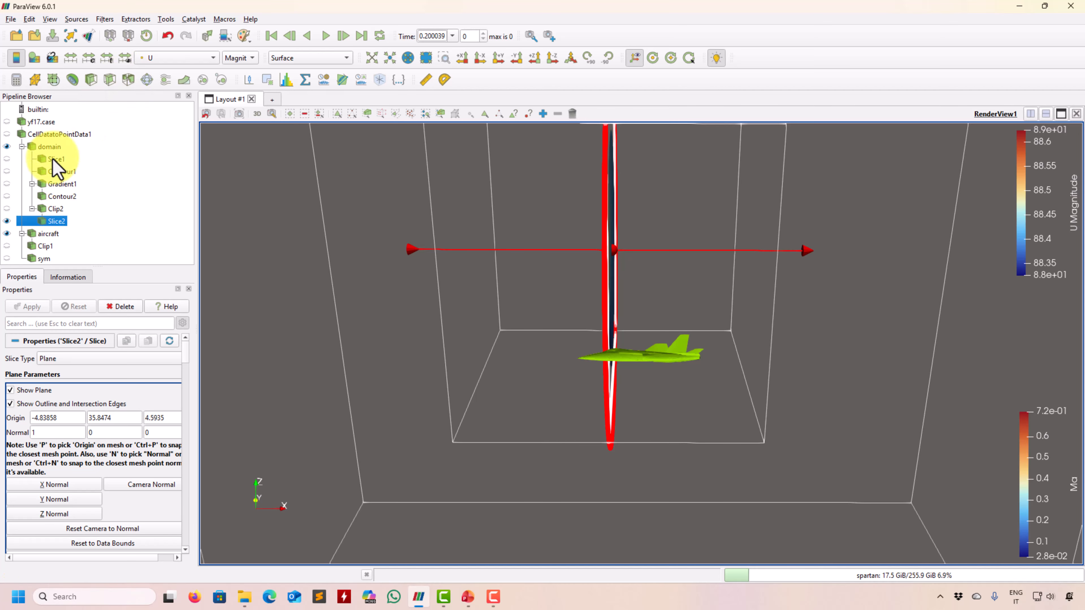
Hide the sphere's slice, then threshold the domain by Ma between 0.0282929 and 0.255442 and inspect the region around the aircraft.
click(6, 221)
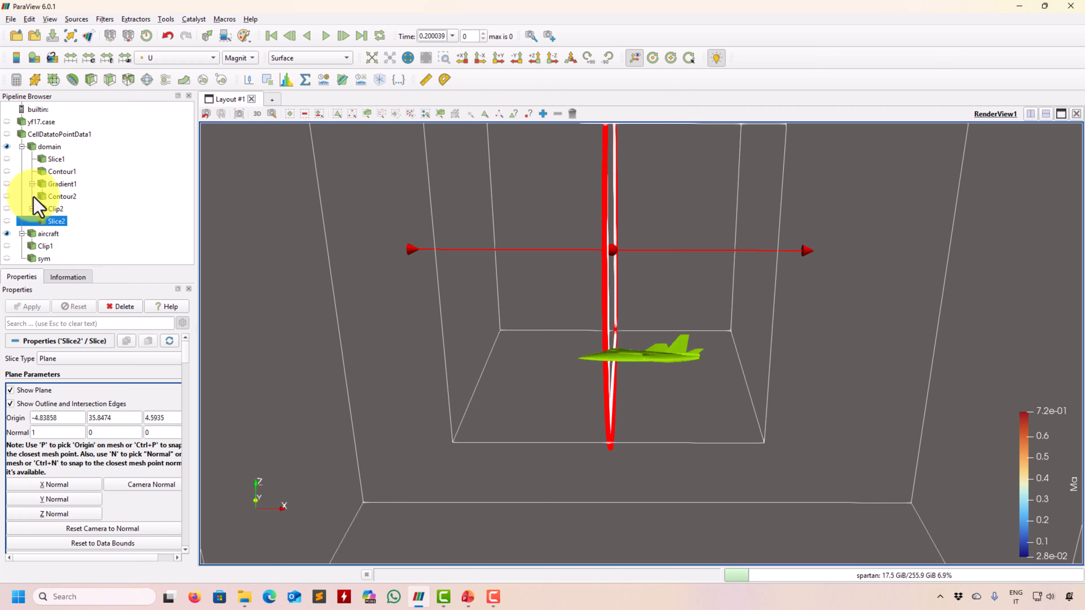
click(129, 79)
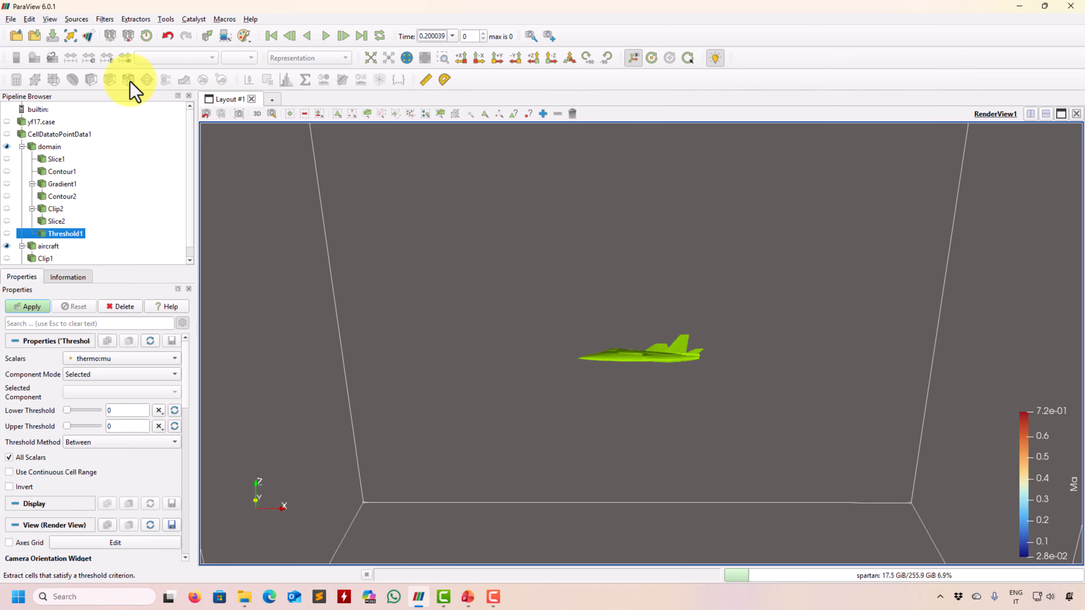
click(140, 361)
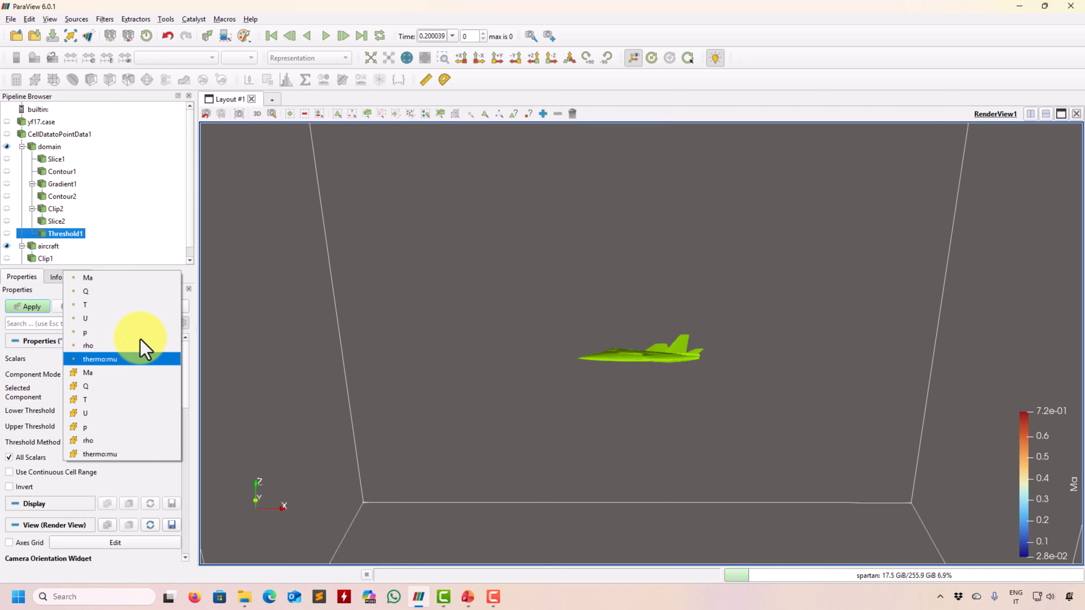
click(128, 279)
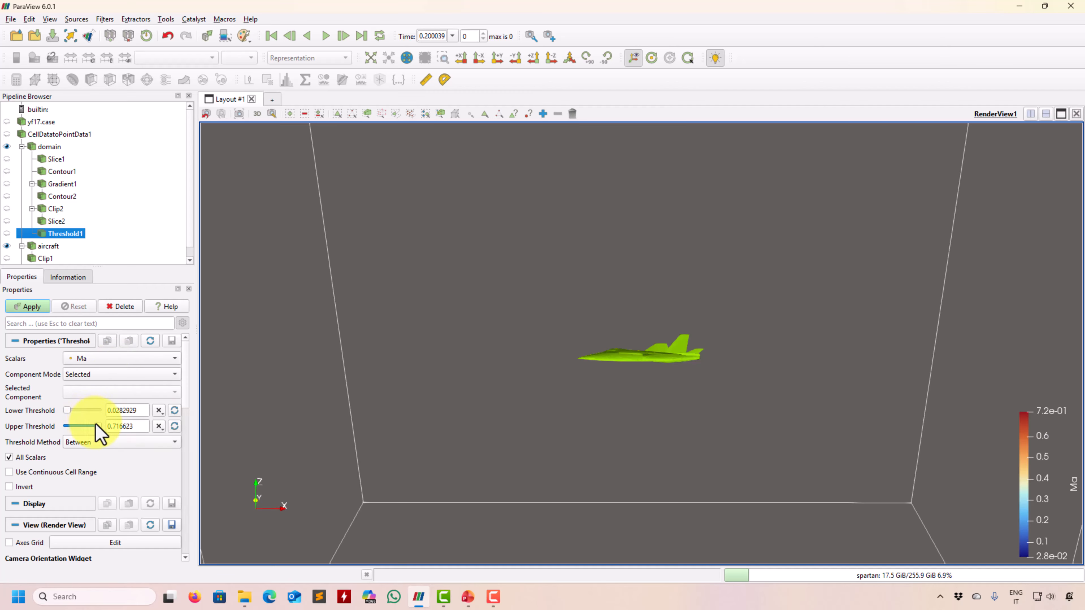
drag(80, 431, 78, 432)
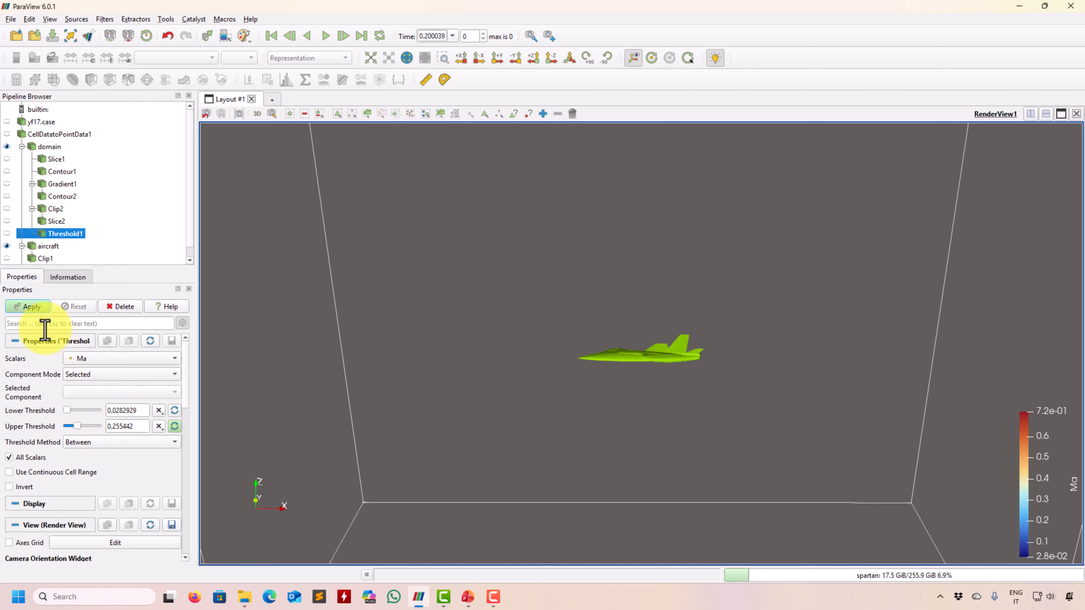
click(37, 314)
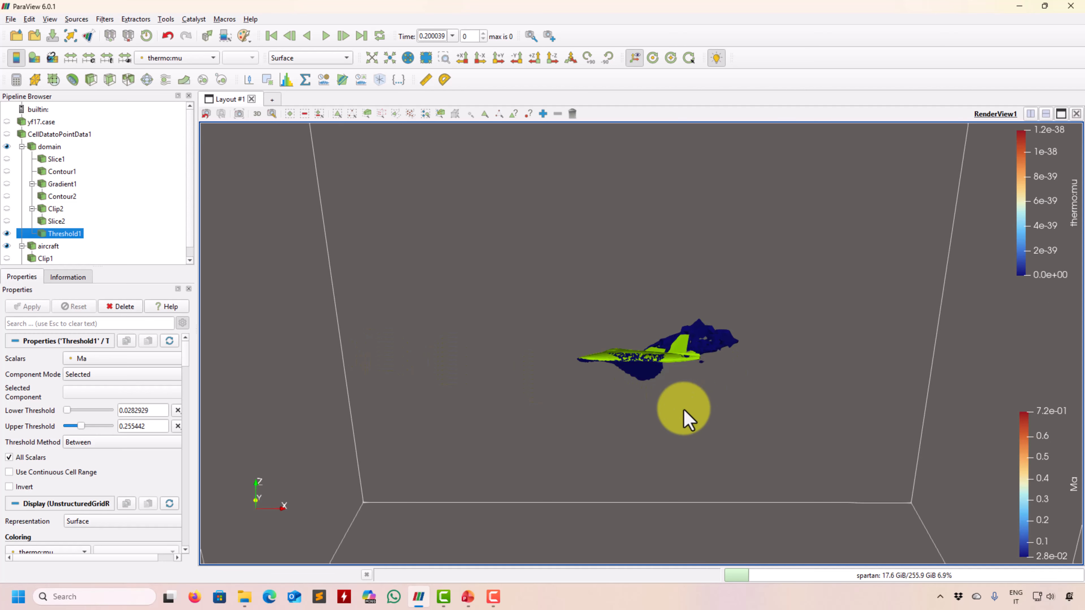
drag(685, 417, 606, 389)
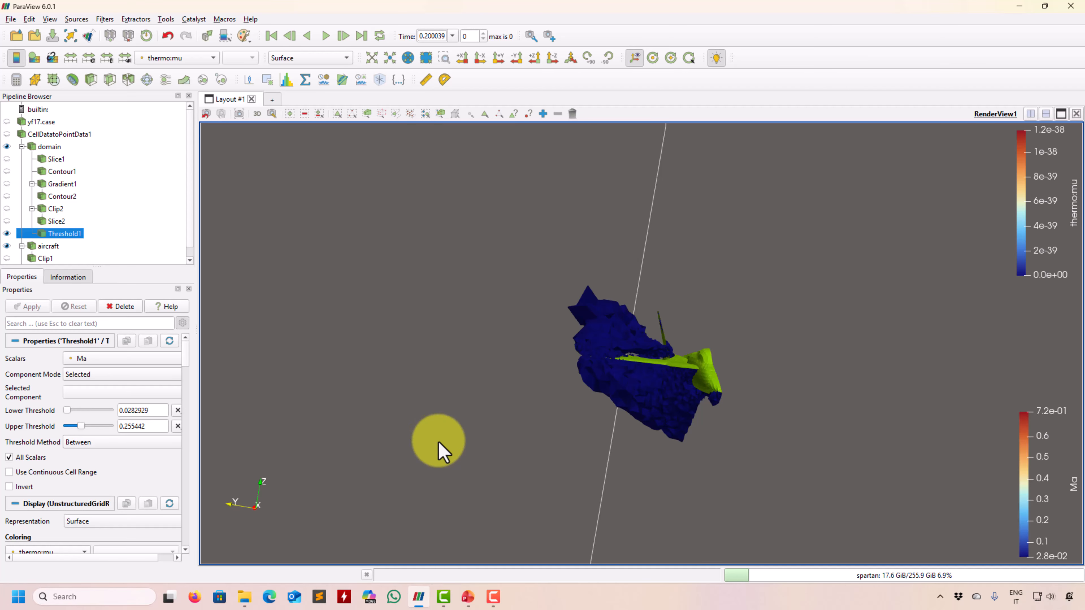
right_drag(447, 435, 432, 454)
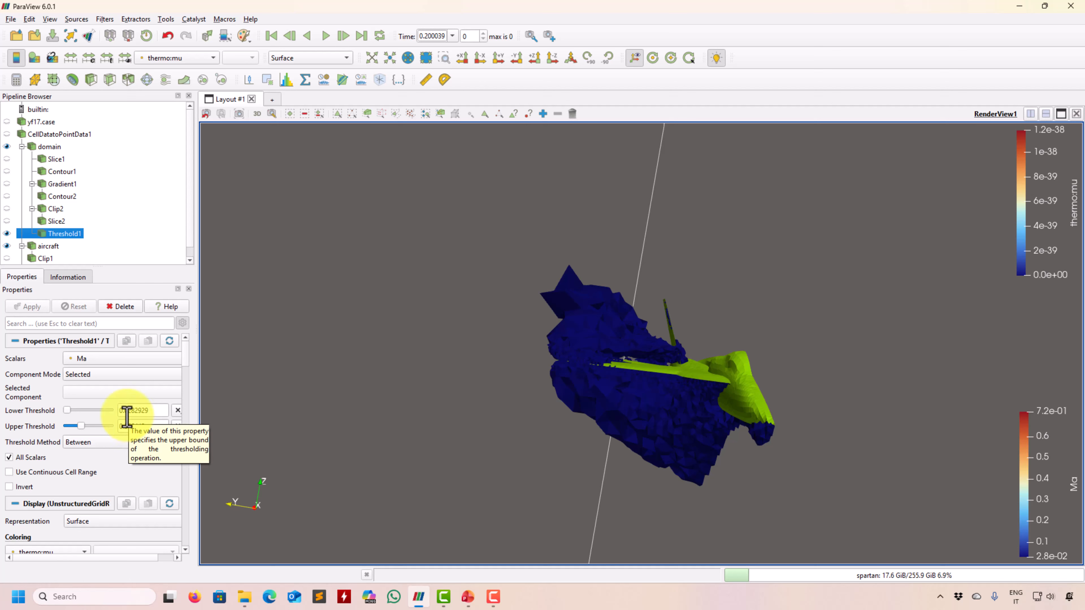
Switch the threshold to Q with bounds 0 and 1000, set its method to Above Upper Threshold, apply, and inspect the vortices.
click(137, 359)
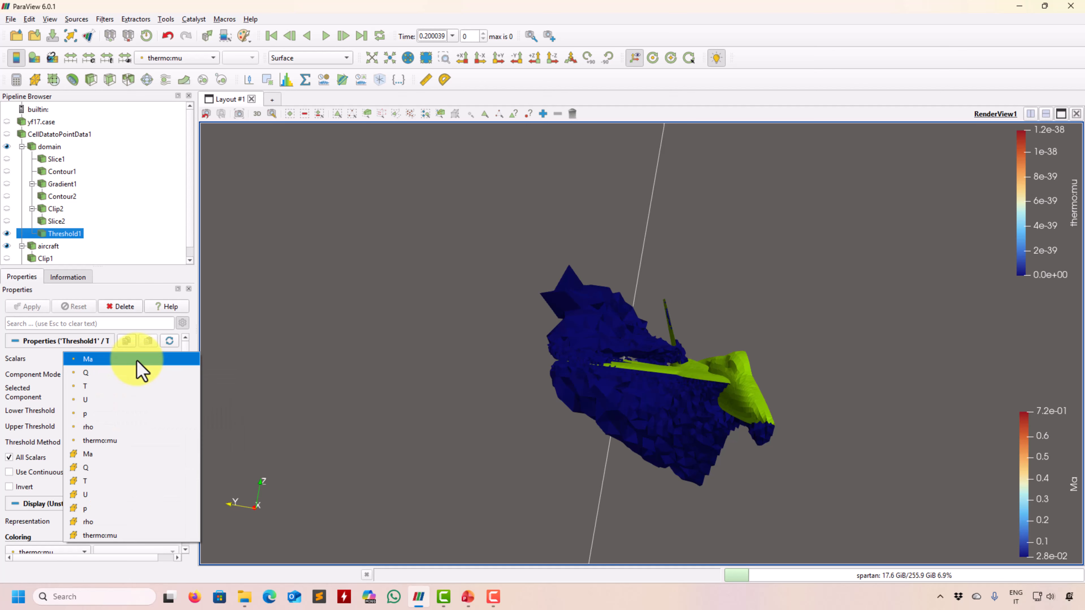
click(128, 372)
double_click(147, 411)
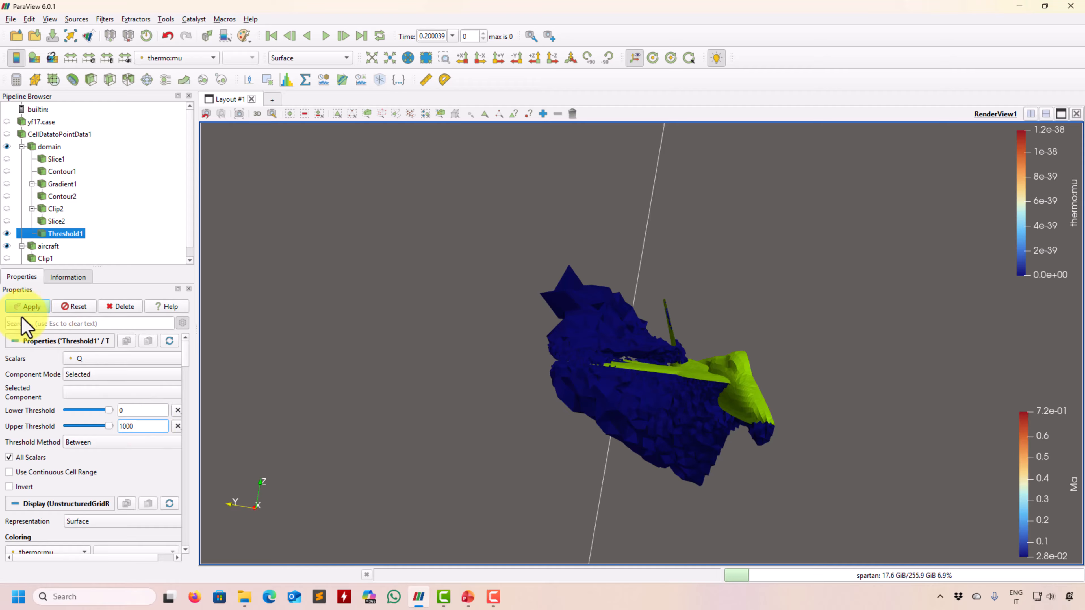
click(91, 445)
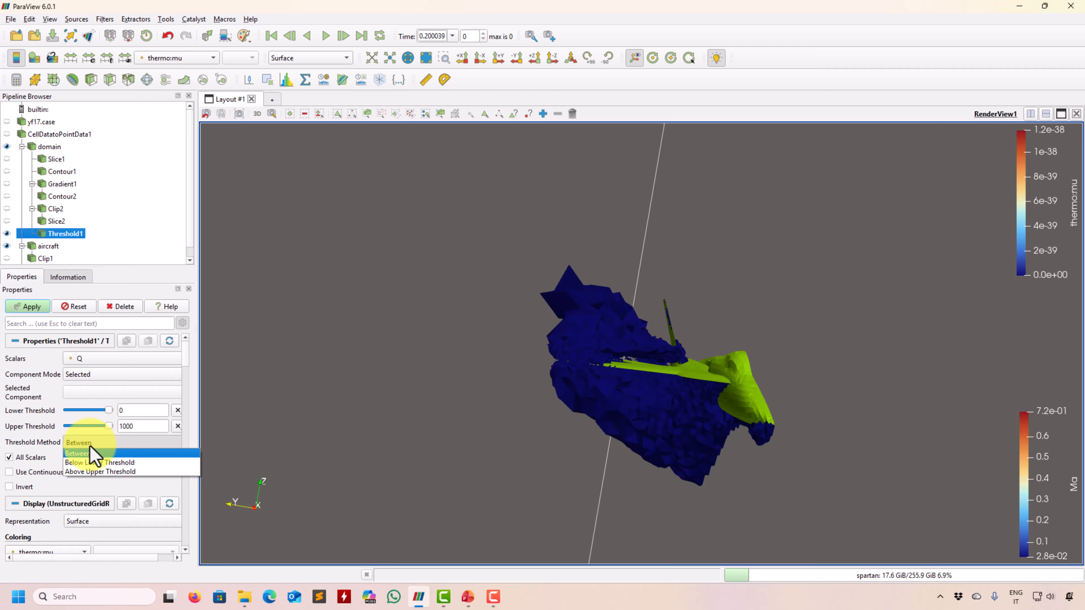
click(92, 471)
click(33, 307)
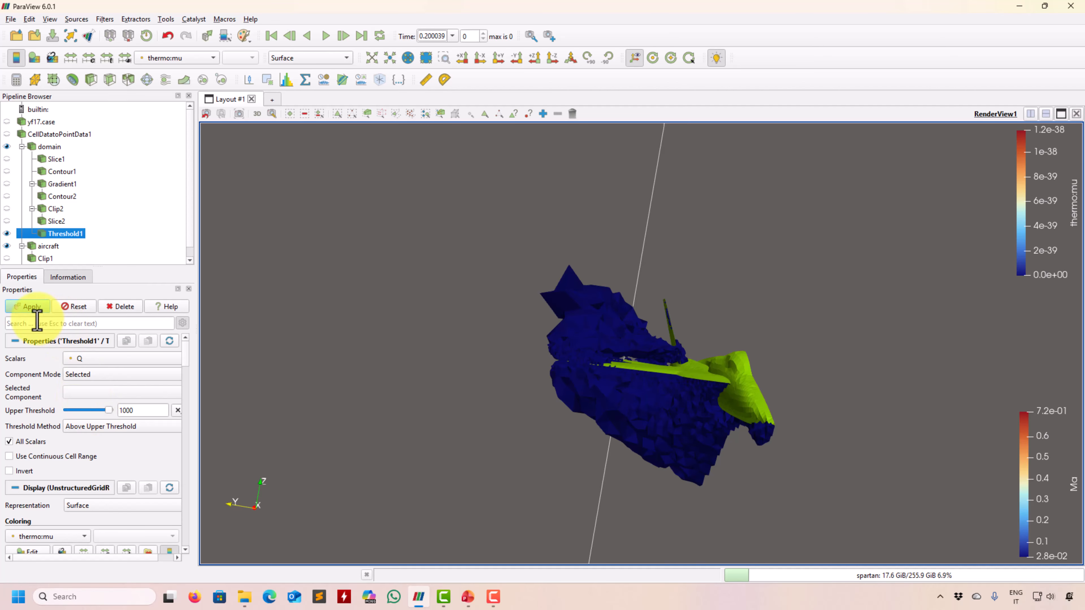
drag(515, 392, 585, 462)
right_drag(597, 280, 576, 303)
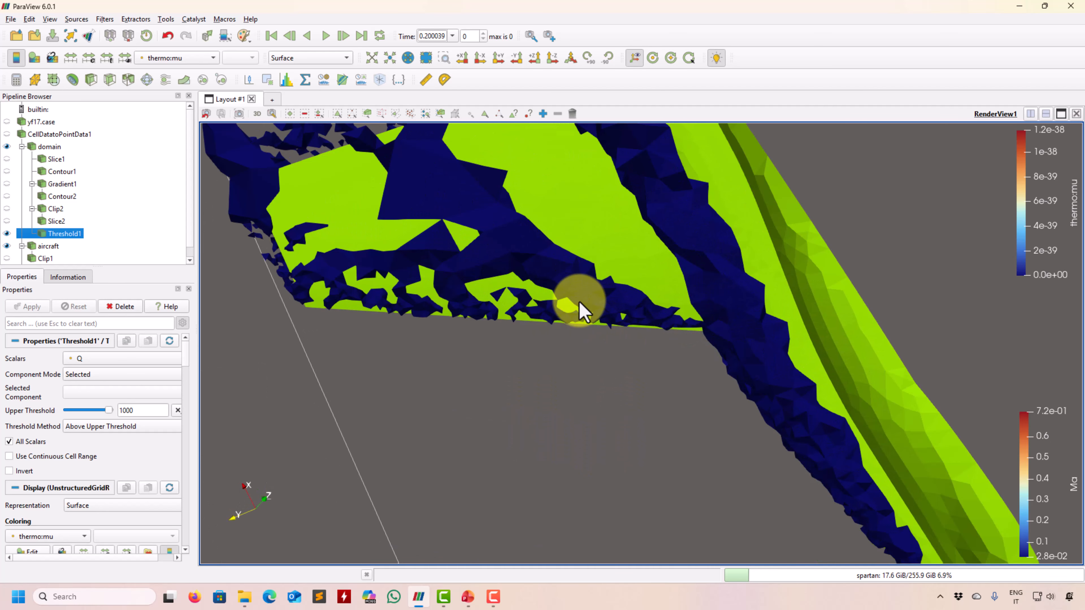
Show the Q Criterion contour briefly to compare it with the thresholded cells, then hide it and view the aircraft from behind.
click(7, 196)
right_drag(380, 370, 415, 277)
click(8, 196)
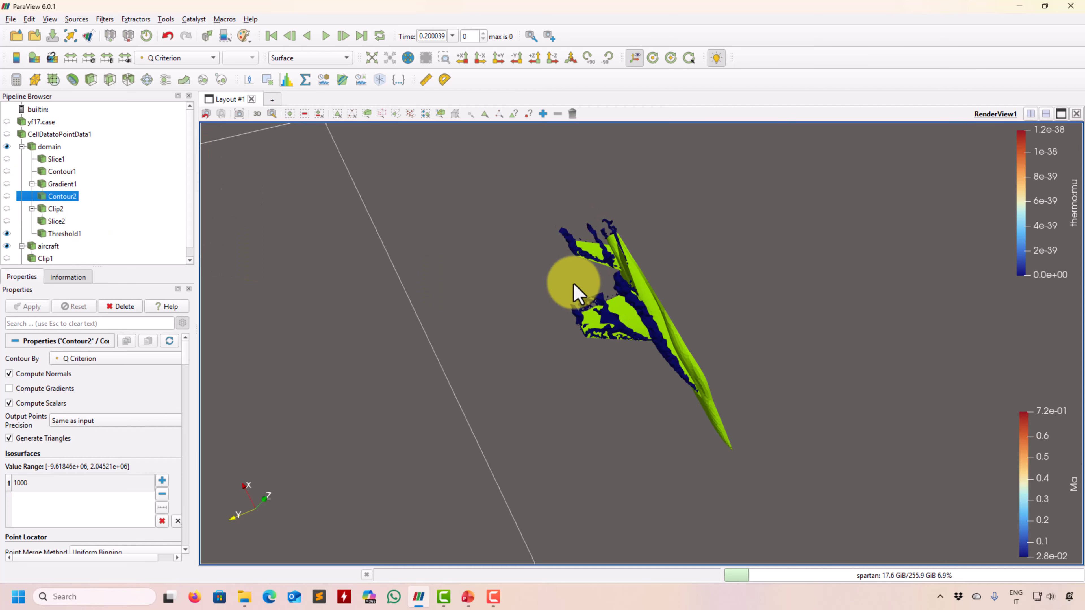
drag(574, 291, 554, 402)
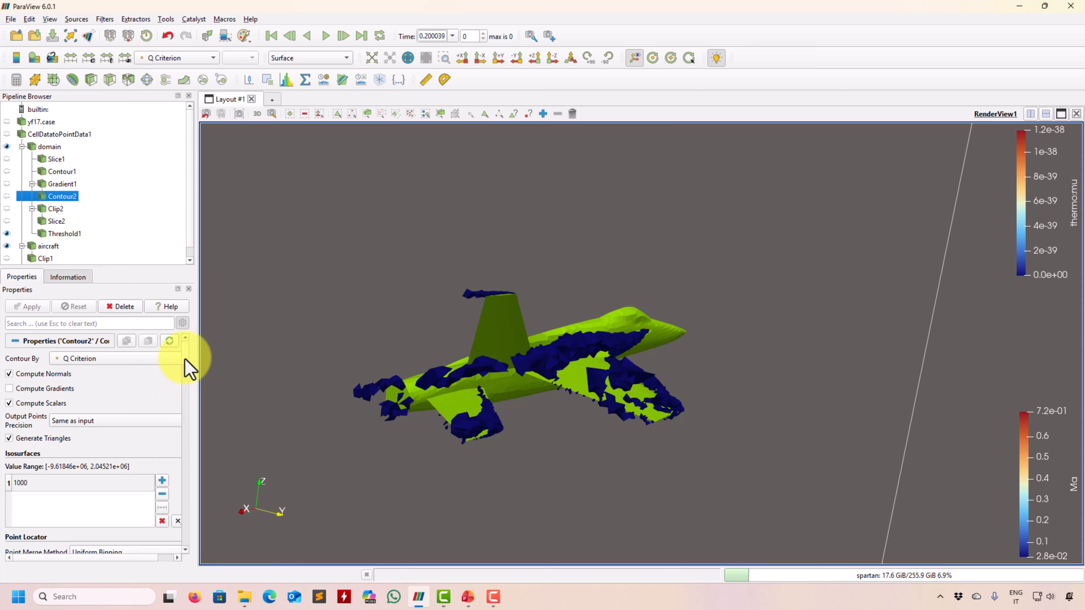
Set the Q Criterion contour's point merge method to Octree Binning and apply it.
scroll(188, 365, down, 3)
click(133, 485)
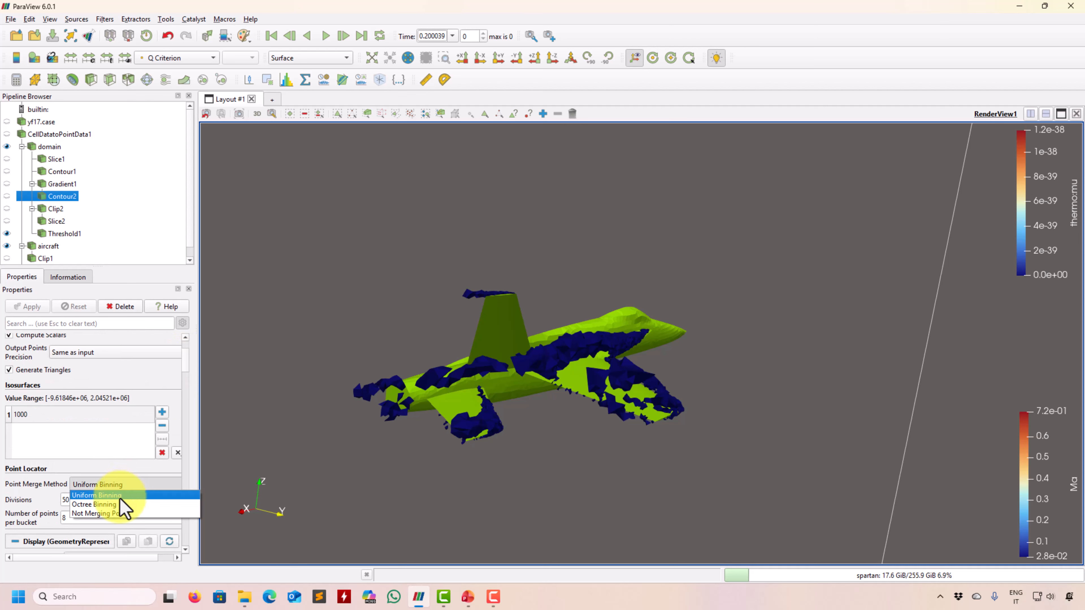
click(120, 504)
click(26, 308)
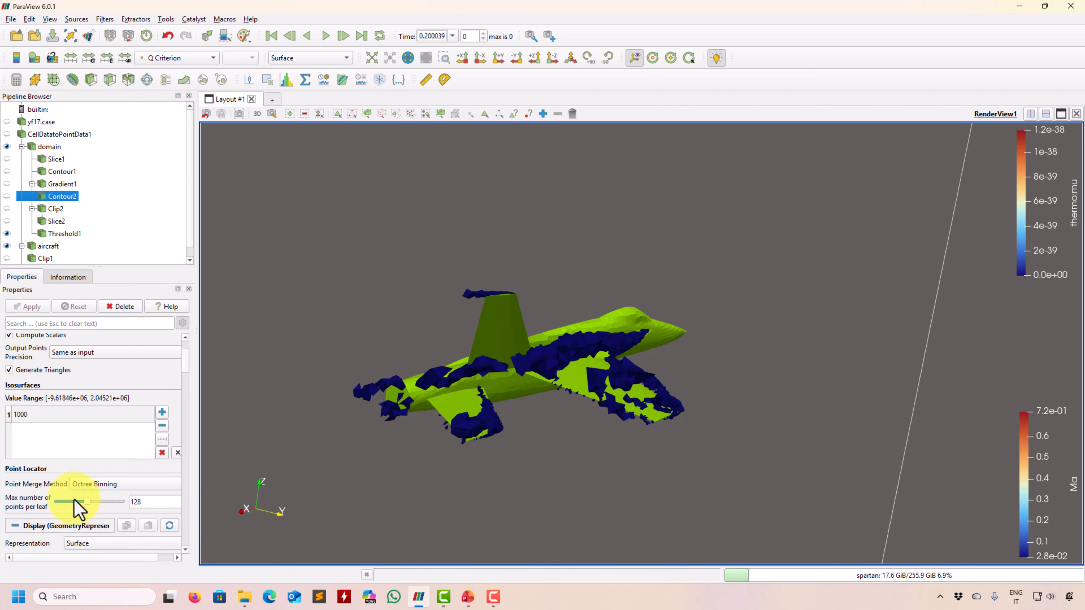
scroll(189, 359, up, 3)
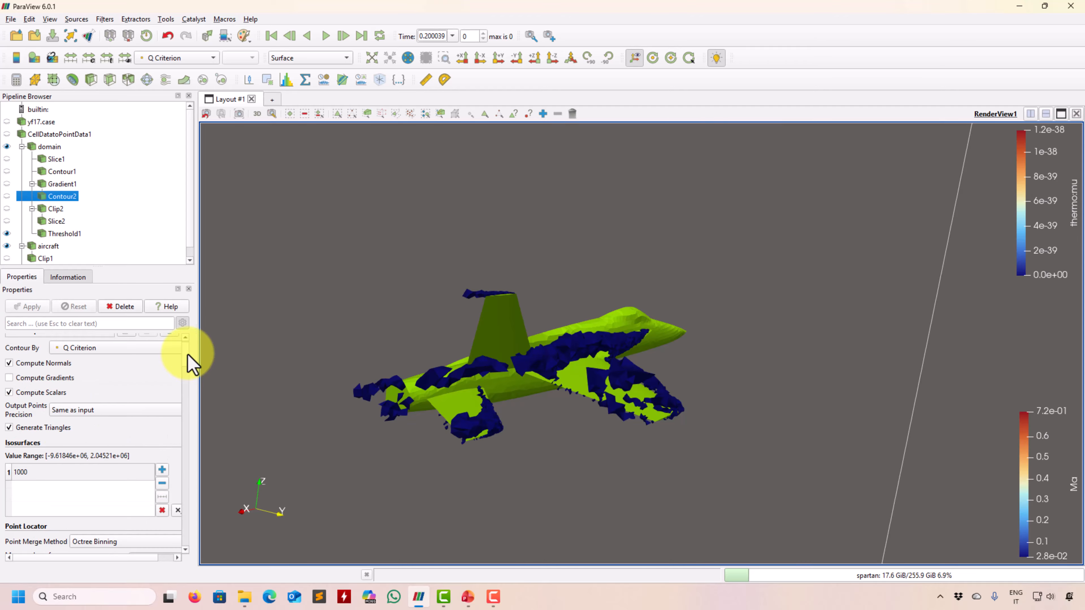
drag(187, 354, 200, 353)
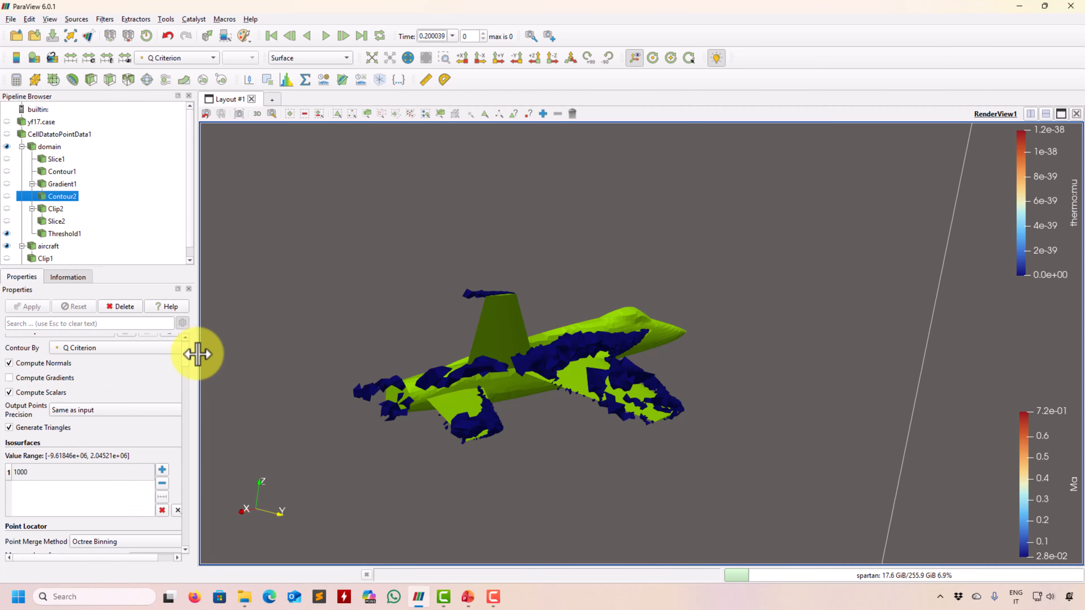
Select the Q threshold, change its method to Below Lower Threshold, and apply it.
click(65, 234)
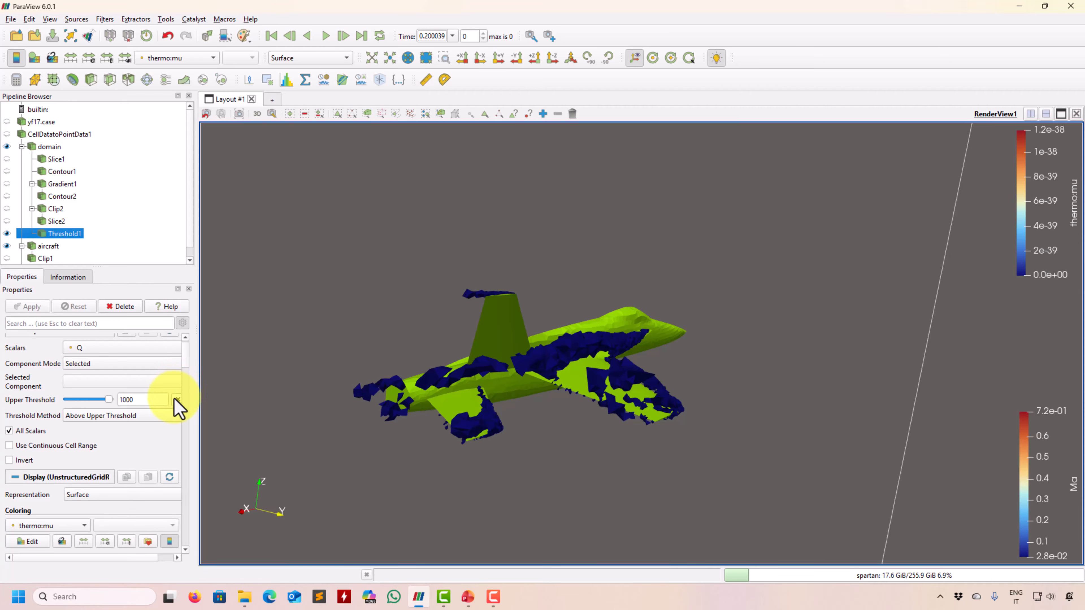
click(121, 443)
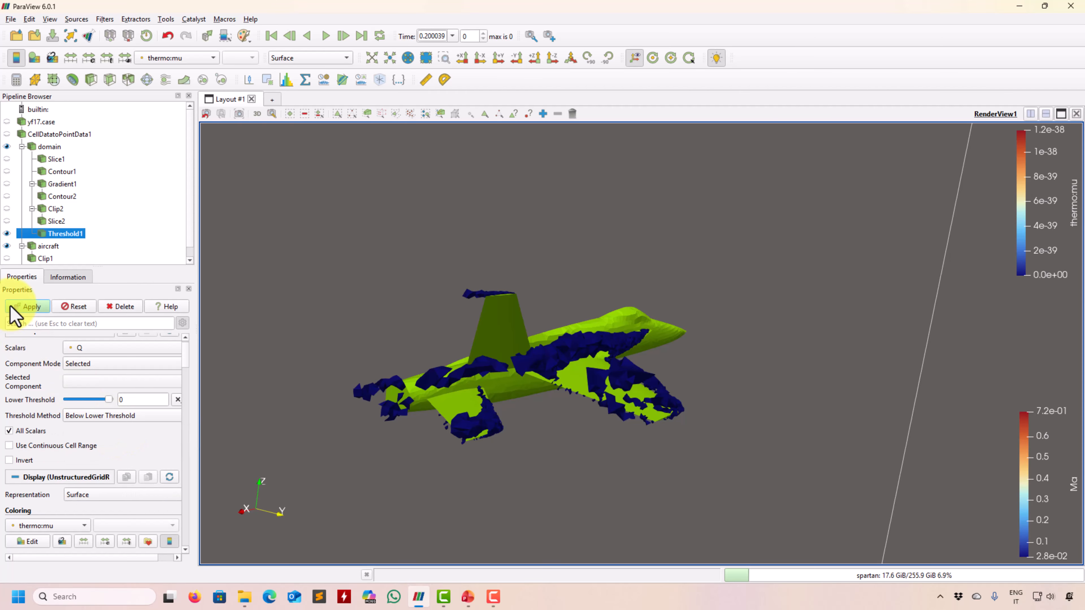
click(13, 307)
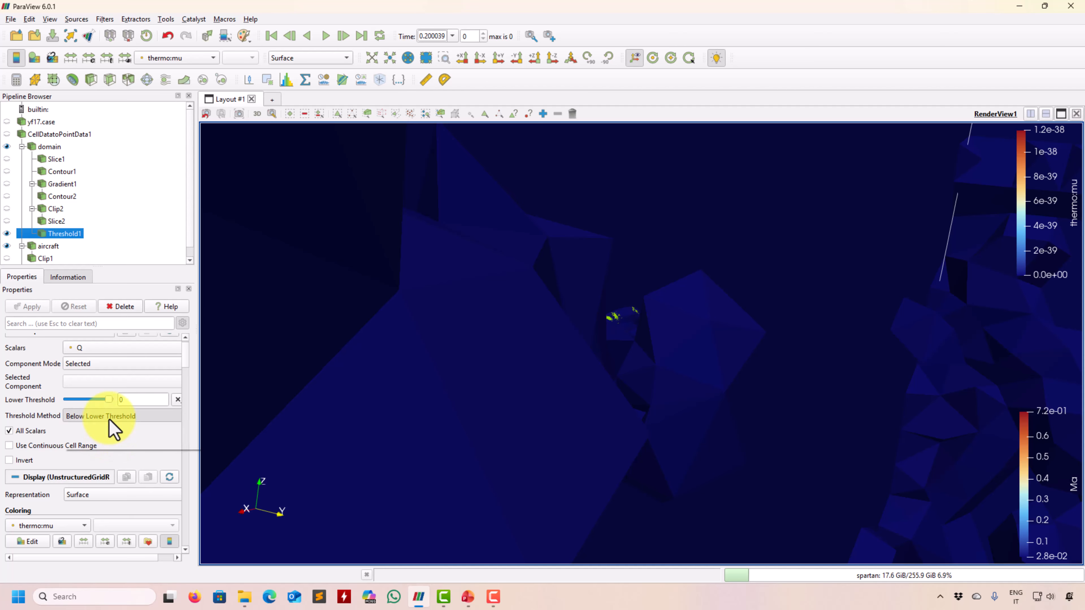
Change the Q threshold's method to Above Upper Threshold, set the upper threshold to 500, and apply.
click(100, 417)
click(96, 445)
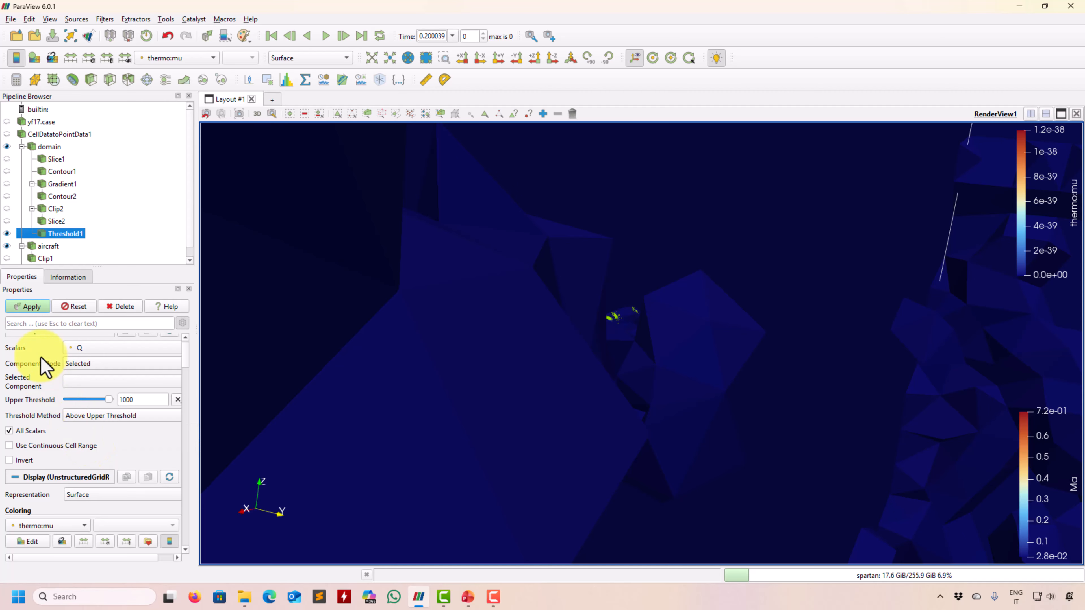
click(30, 307)
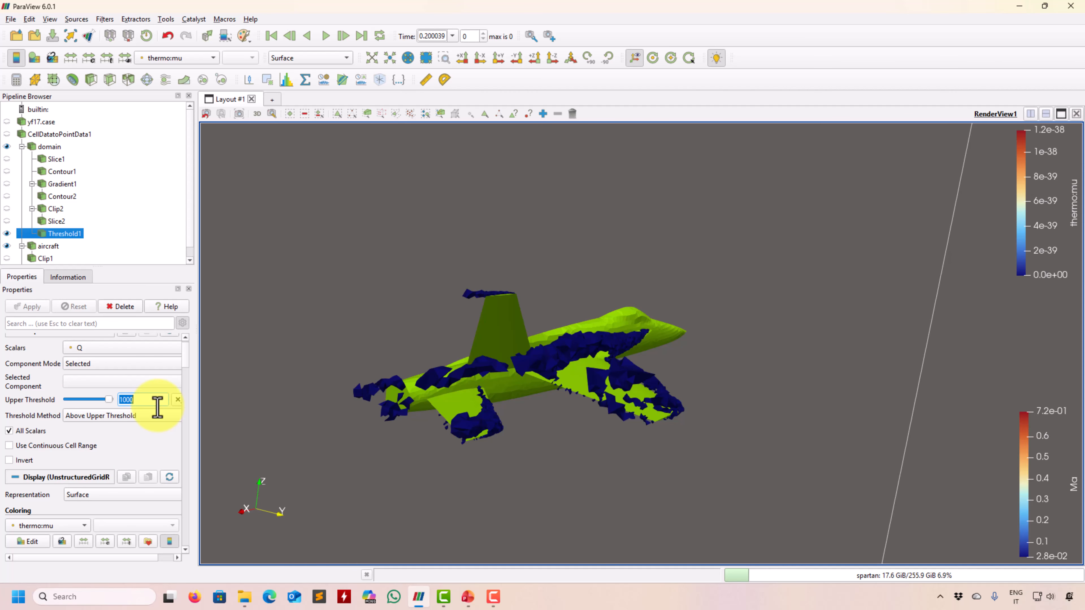
text(500)
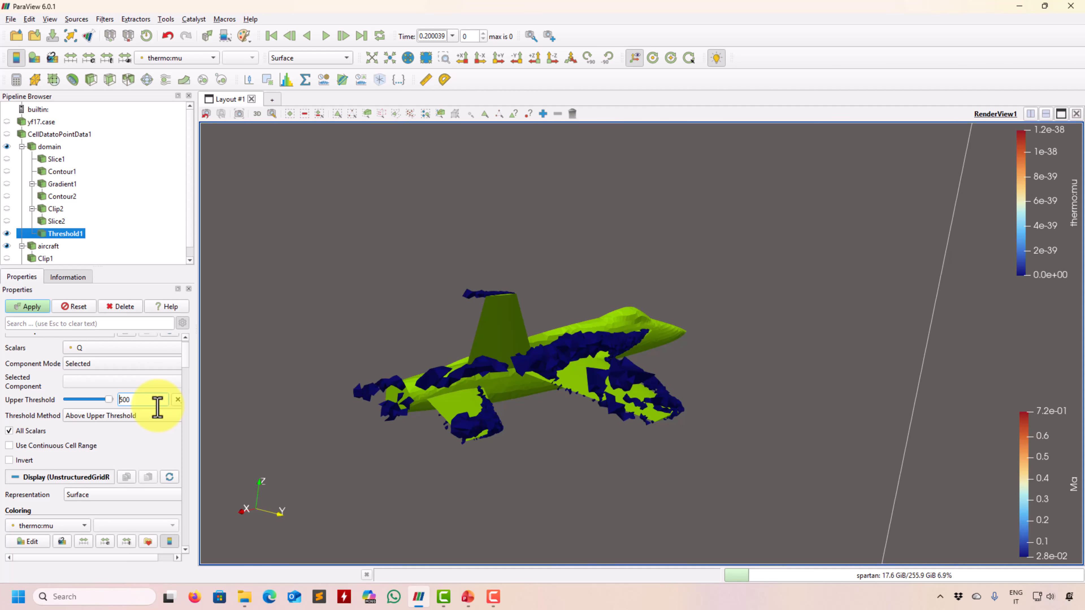
click(37, 307)
Set the Q threshold's component mode to All, apply it, and view the thresholded cells around the aircraft from above.
click(83, 364)
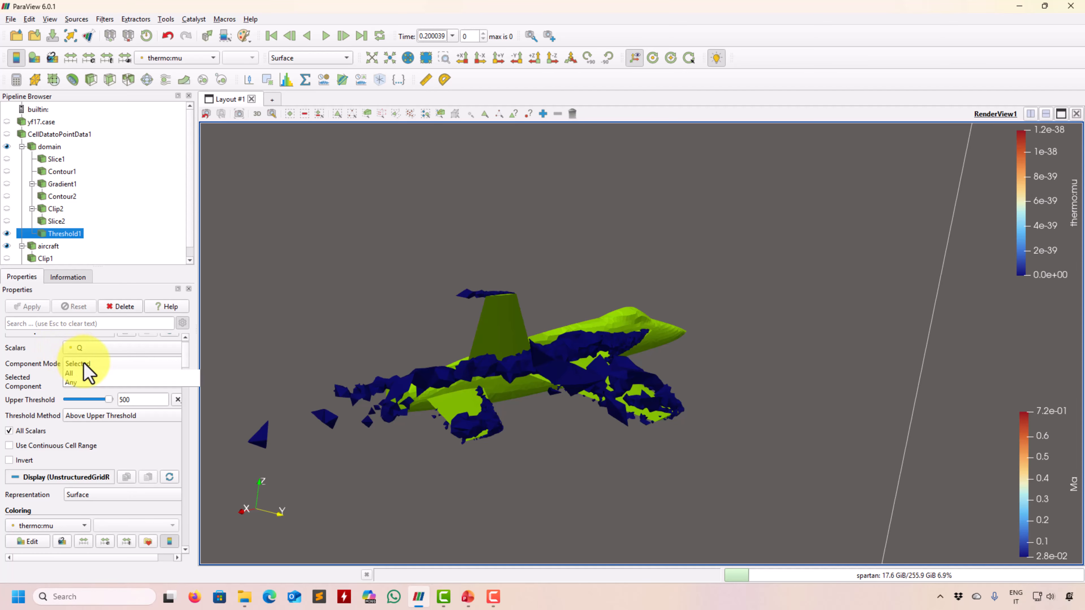
click(84, 385)
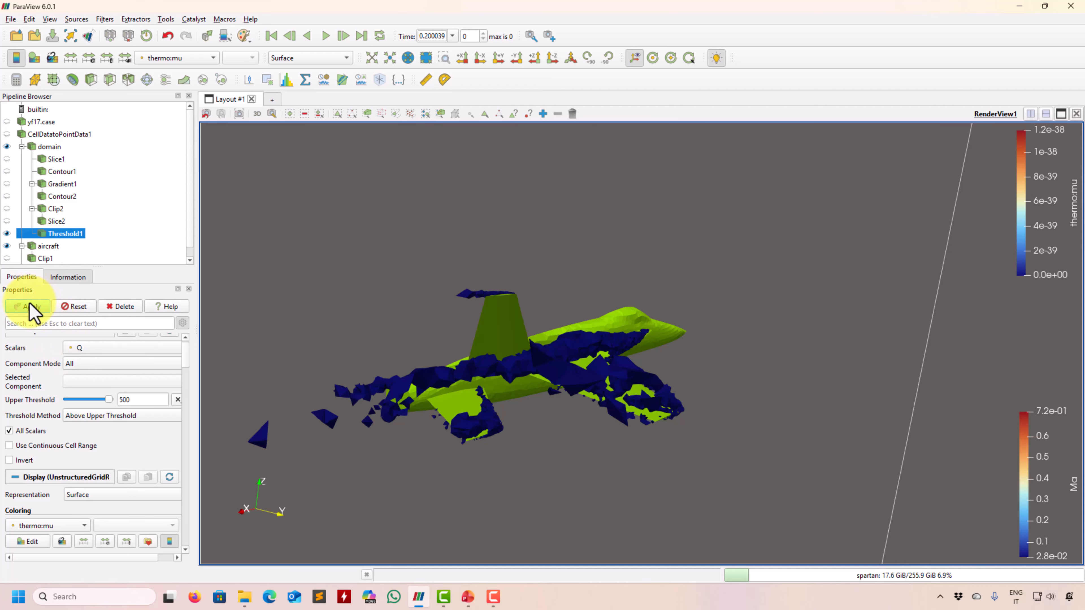
drag(184, 354, 290, 303)
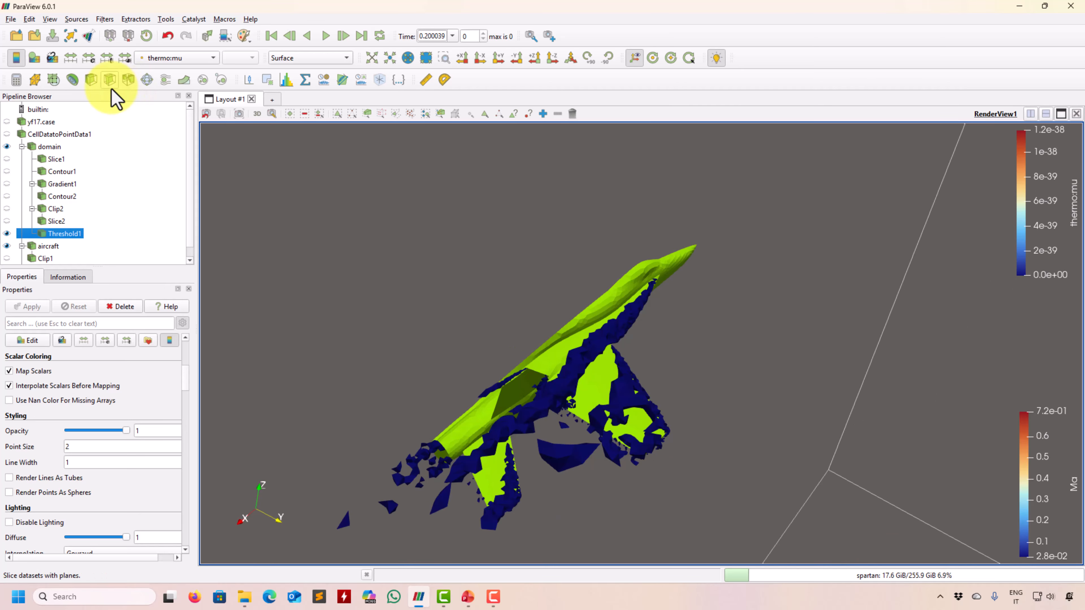
Create a plane slice of the Q threshold with default settings, apply it, and inspect the cut across the wing.
click(70, 197)
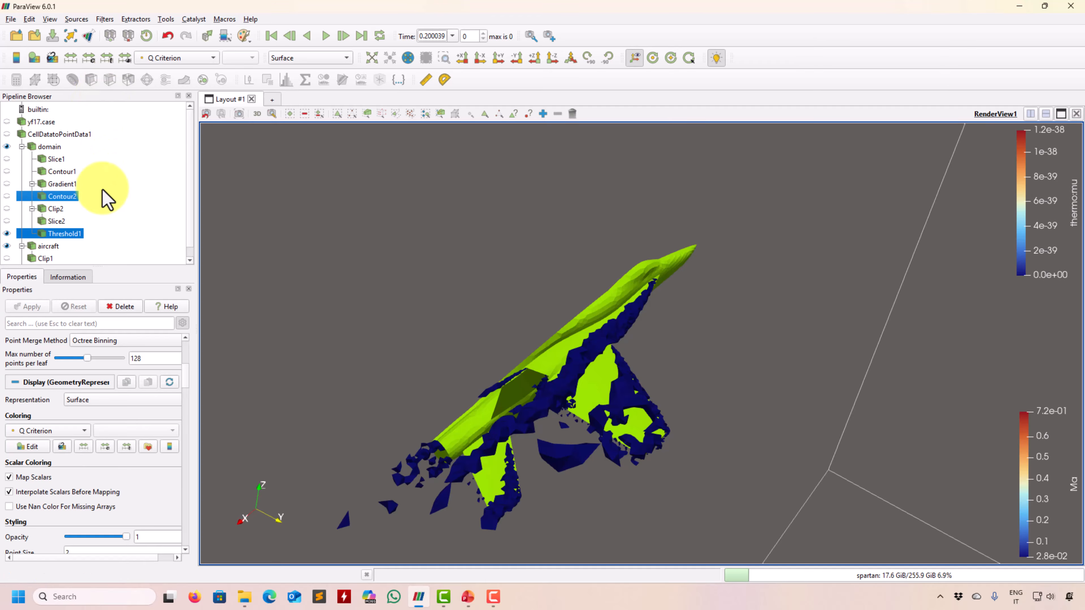
ctrl+click(68, 234)
click(69, 234)
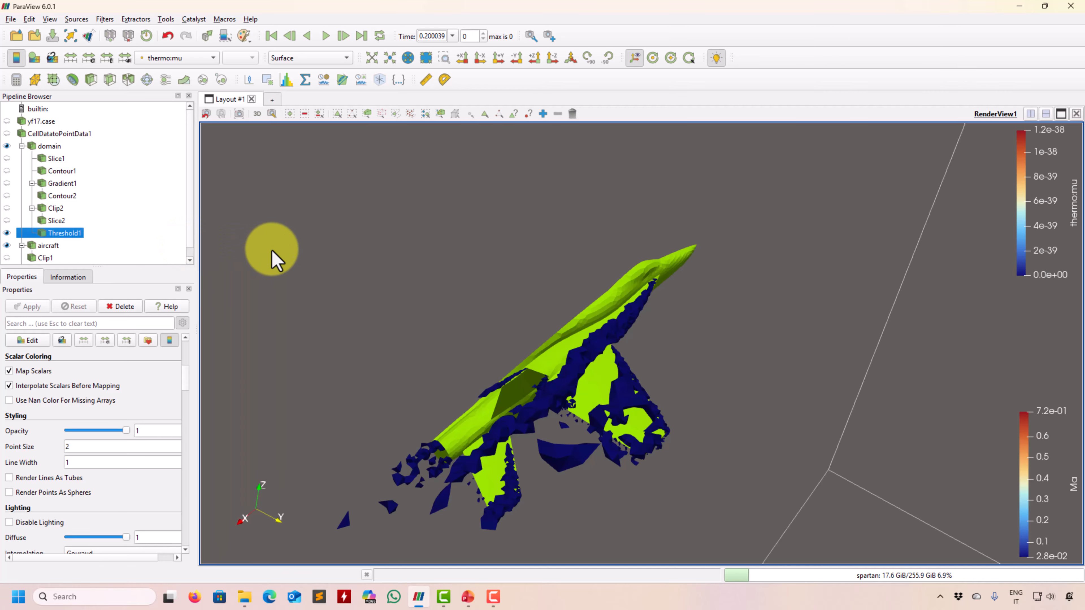
click(73, 80)
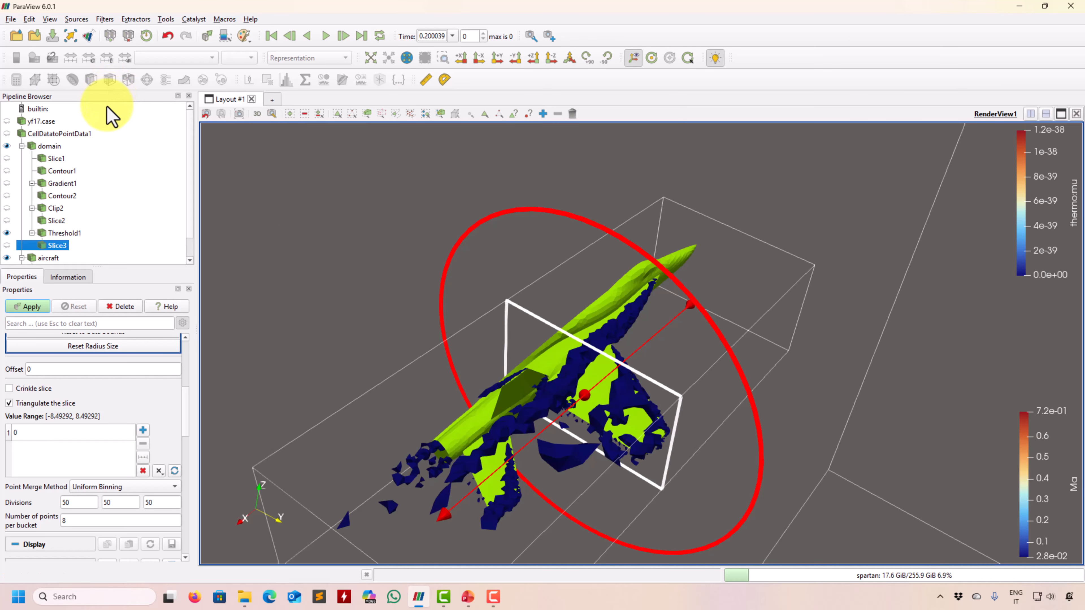
click(28, 306)
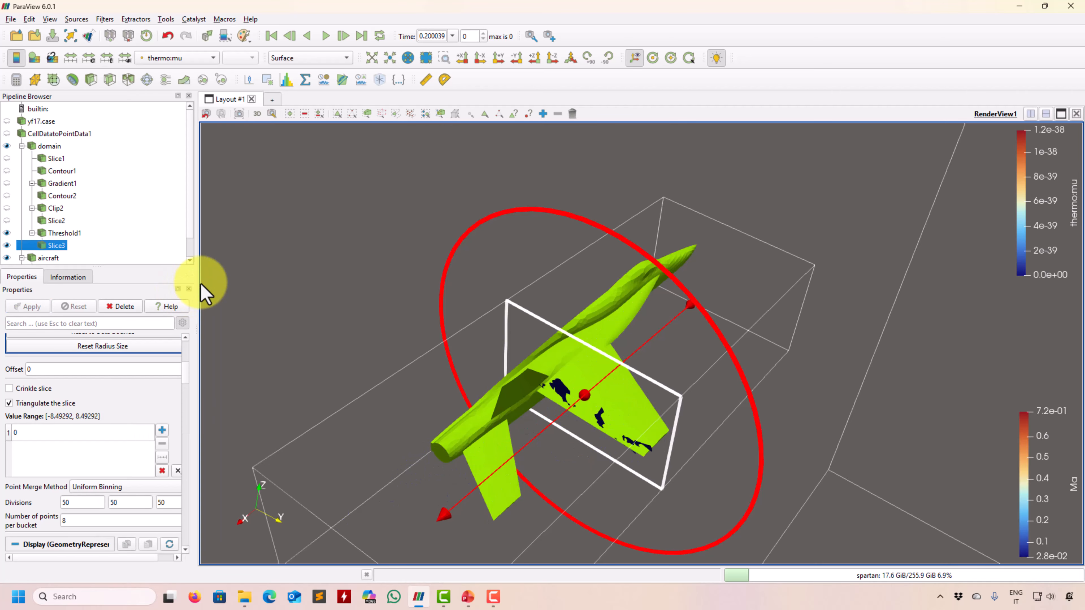
drag(296, 283, 569, 407)
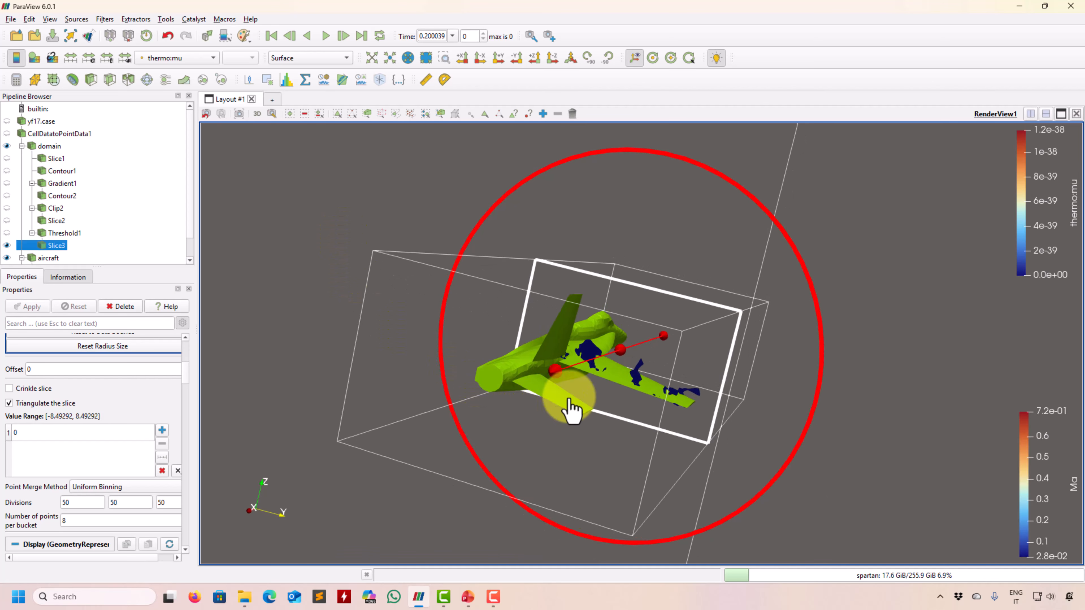
Show the Q Criterion contour, hide the threshold's slice, and apply a default plane slice to the contour.
click(53, 242)
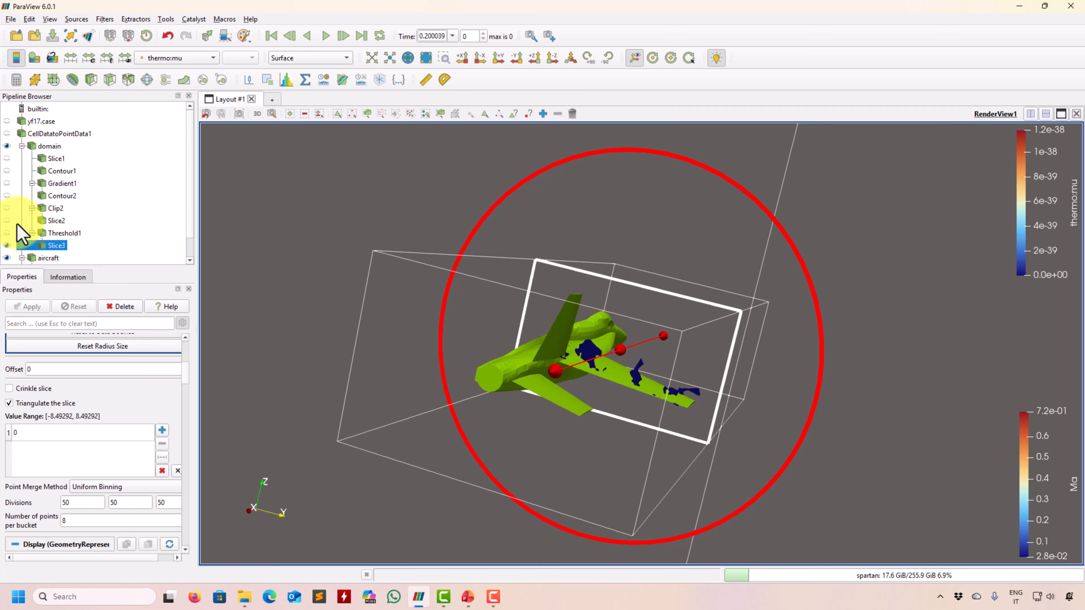
click(8, 196)
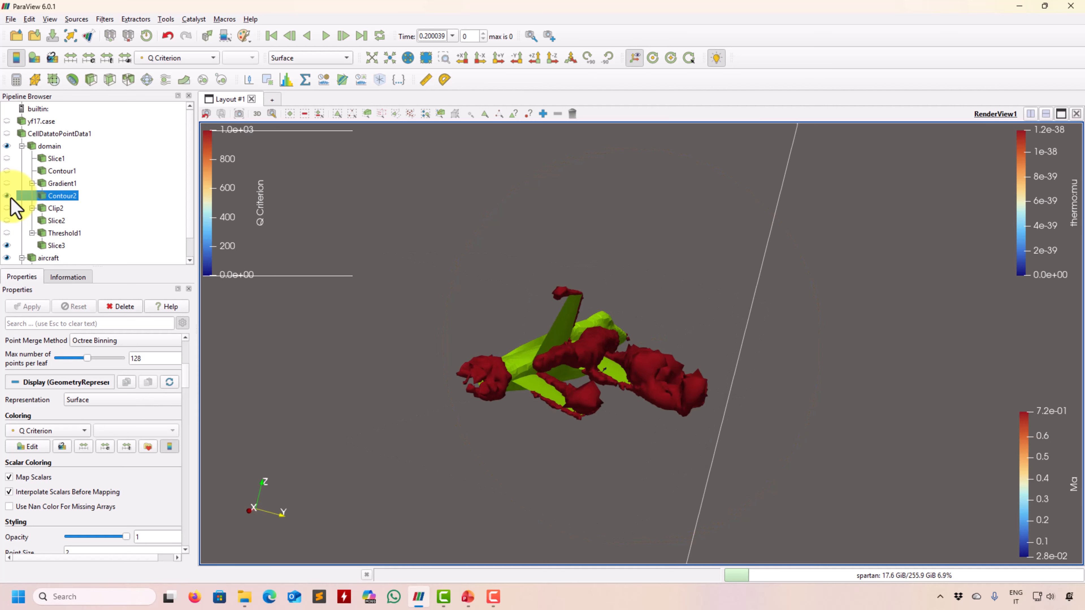
click(7, 245)
click(109, 80)
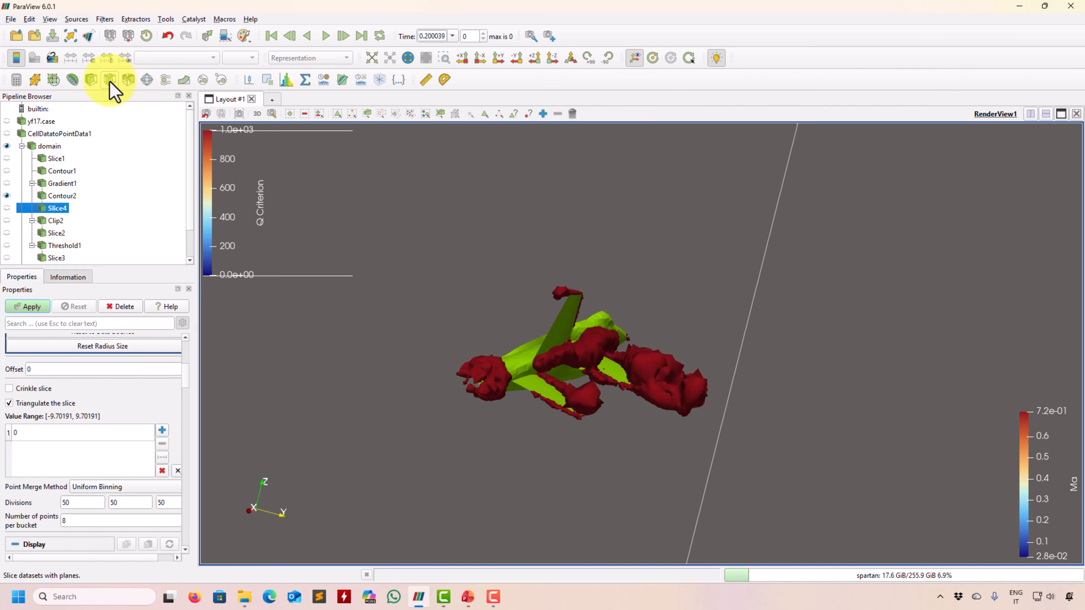
click(28, 307)
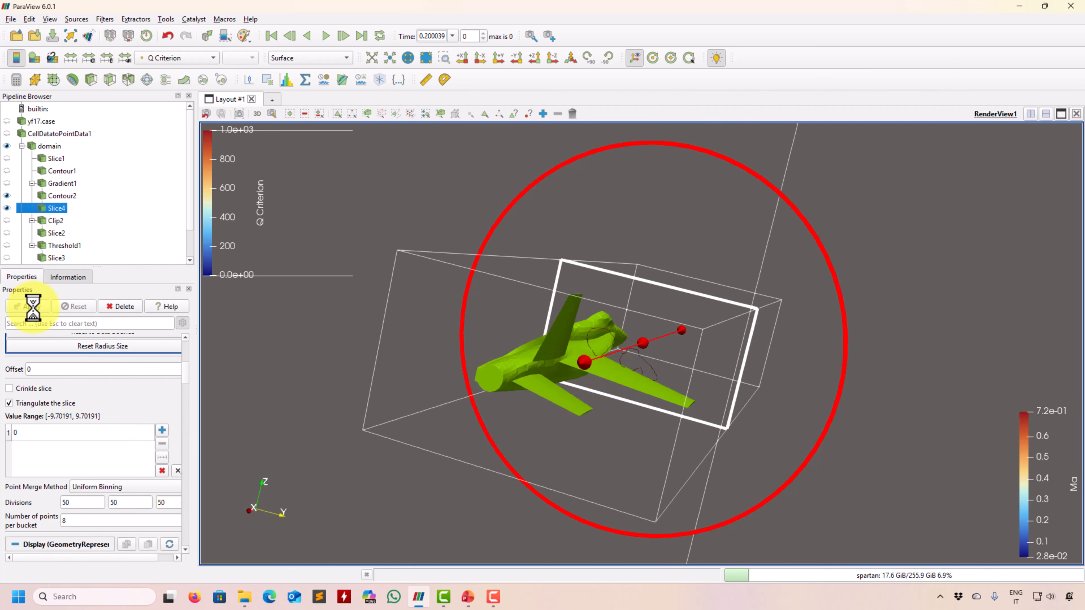
Hide the contour's slice and briefly toggle Slice2 and Clip2, leaving only the aircraft displayed.
click(7, 232)
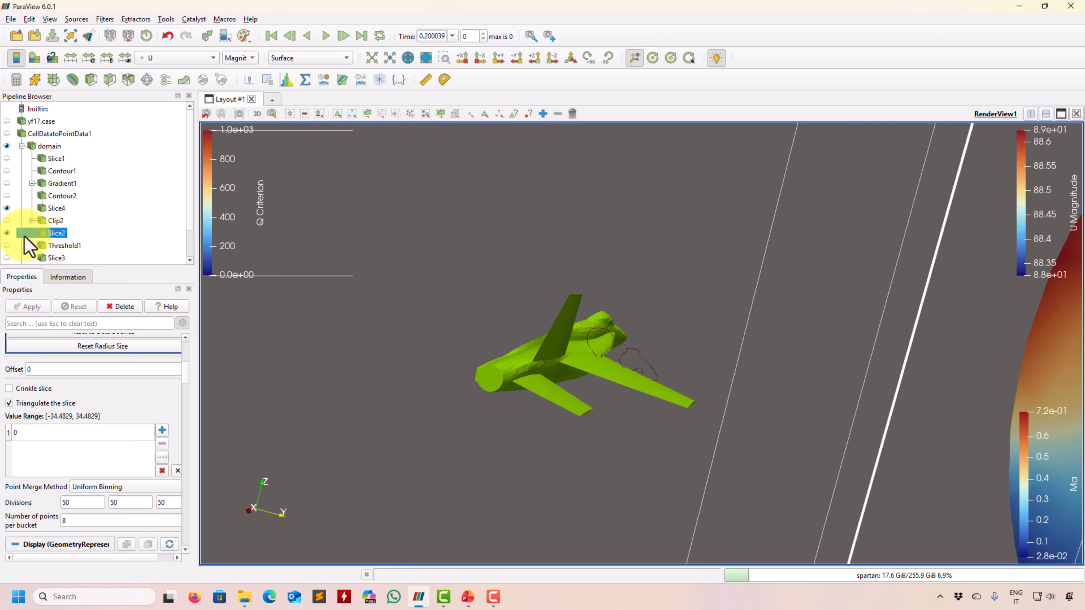
click(6, 233)
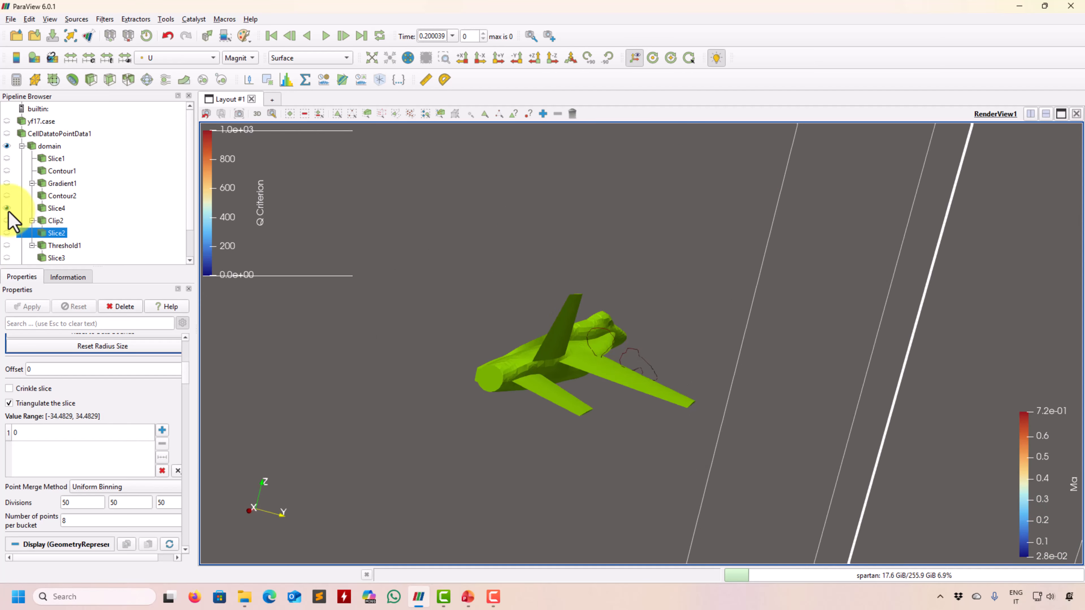
click(7, 208)
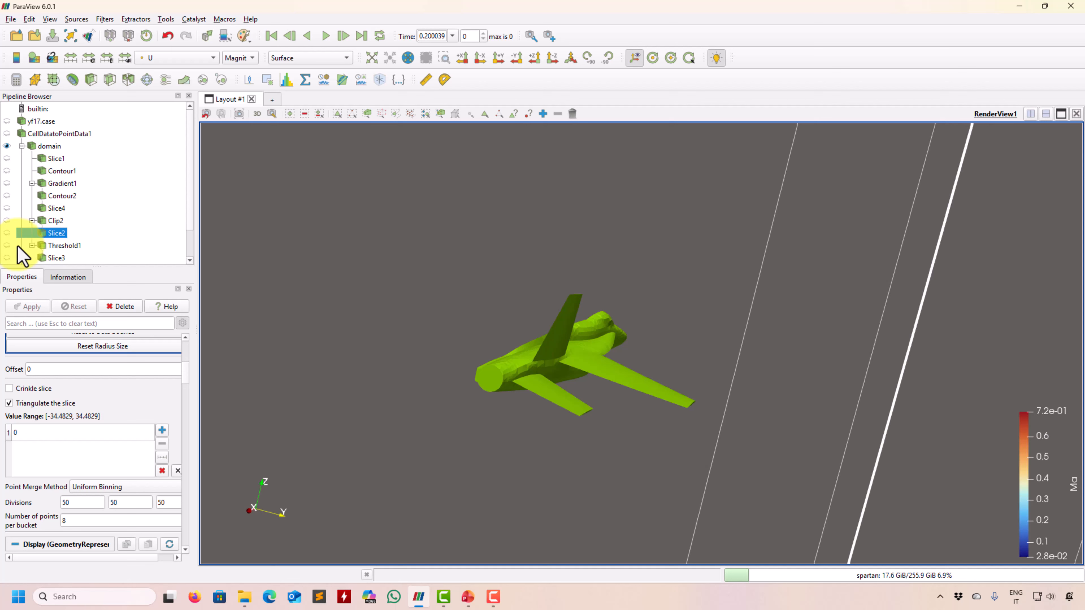
scroll(22, 254, down, 1)
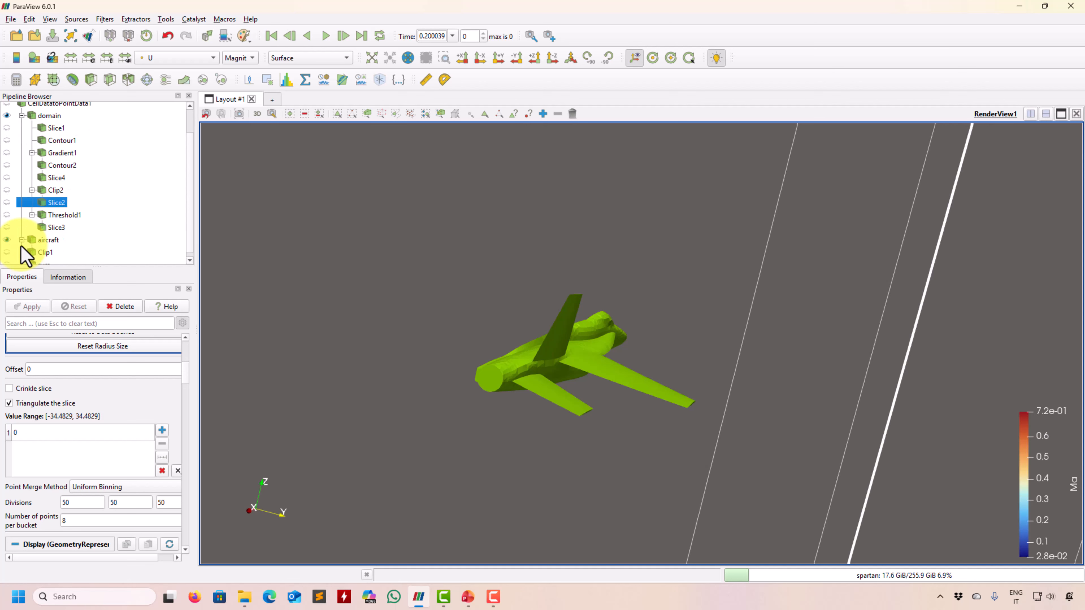
click(6, 190)
click(7, 190)
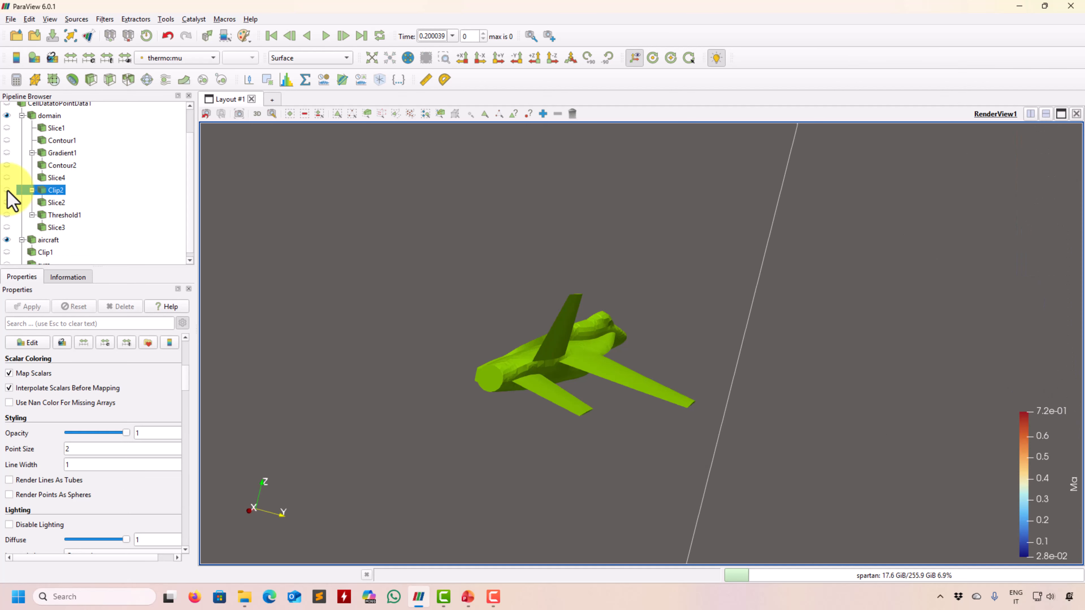
scroll(421, 355, up, 2)
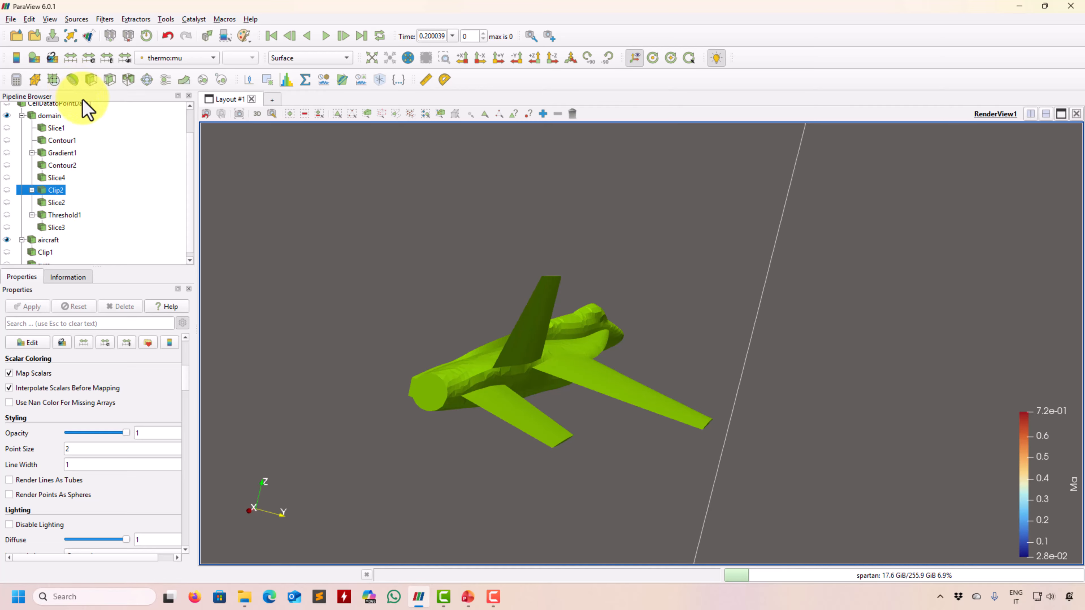
click(129, 81)
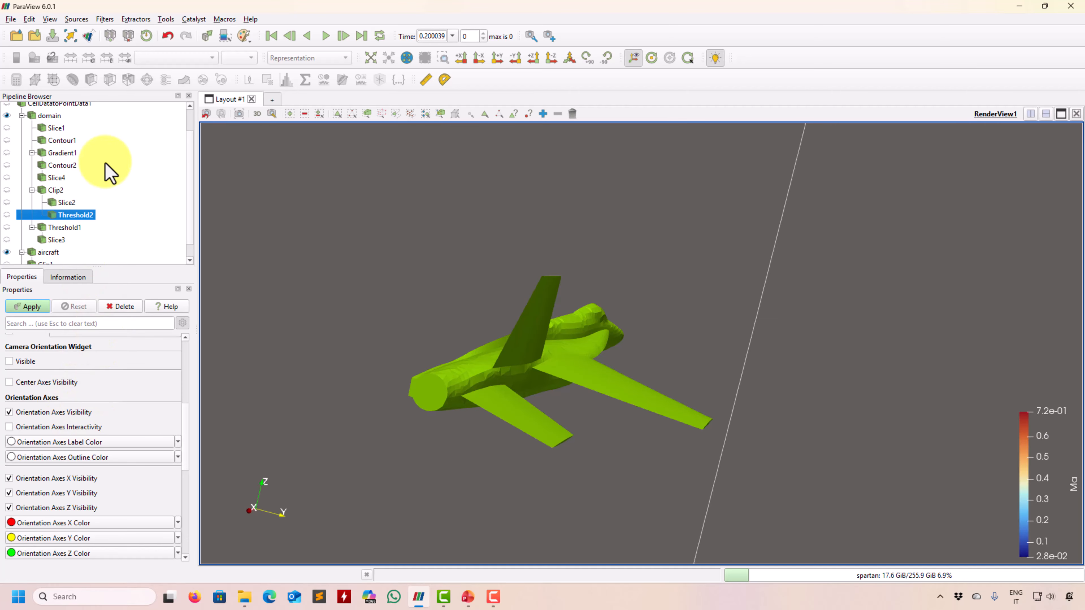
click(131, 308)
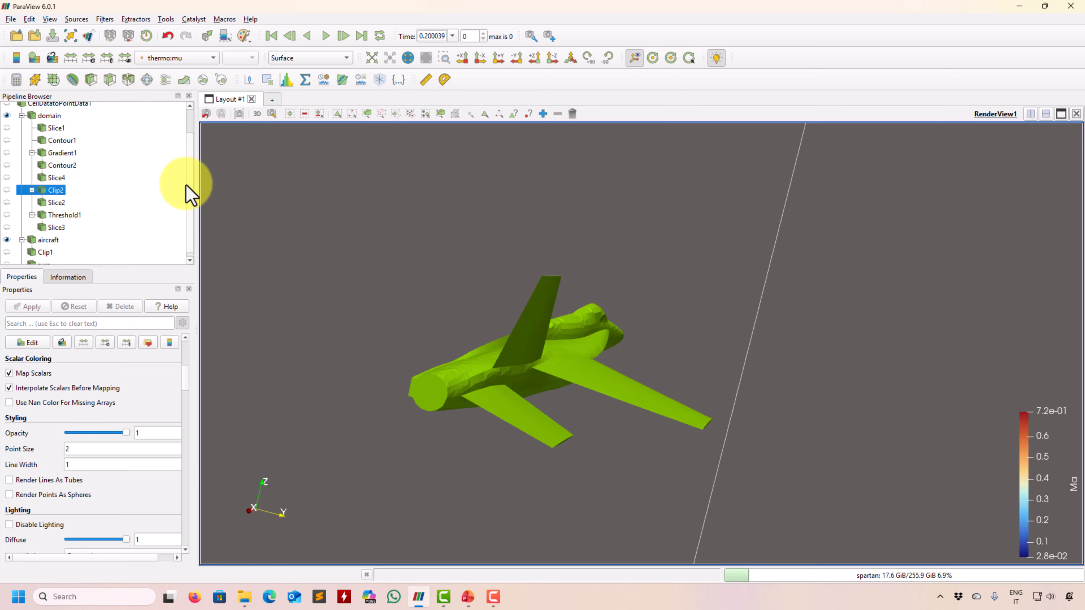
scroll(186, 184, up, 2)
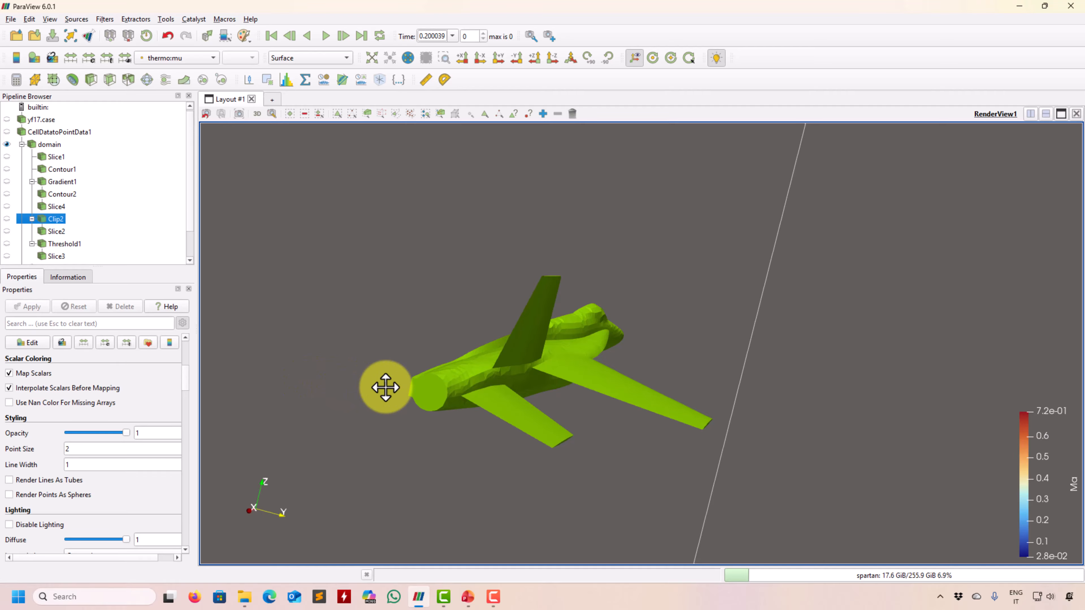
scroll(387, 387, down, 3)
scroll(386, 387, up, 10)
scroll(385, 387, down, 10)
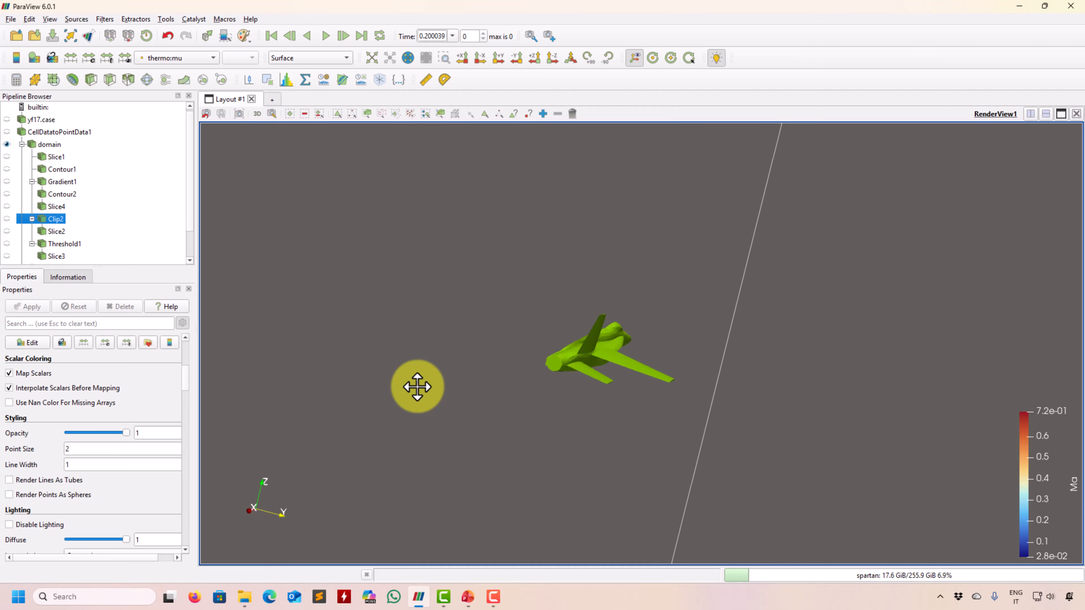
drag(508, 380, 453, 393)
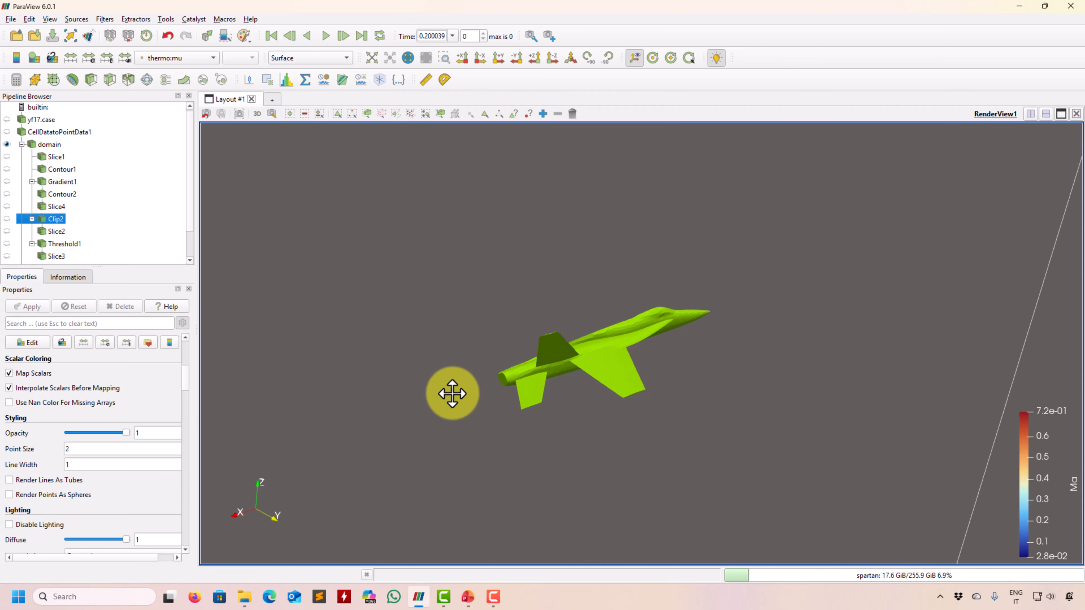